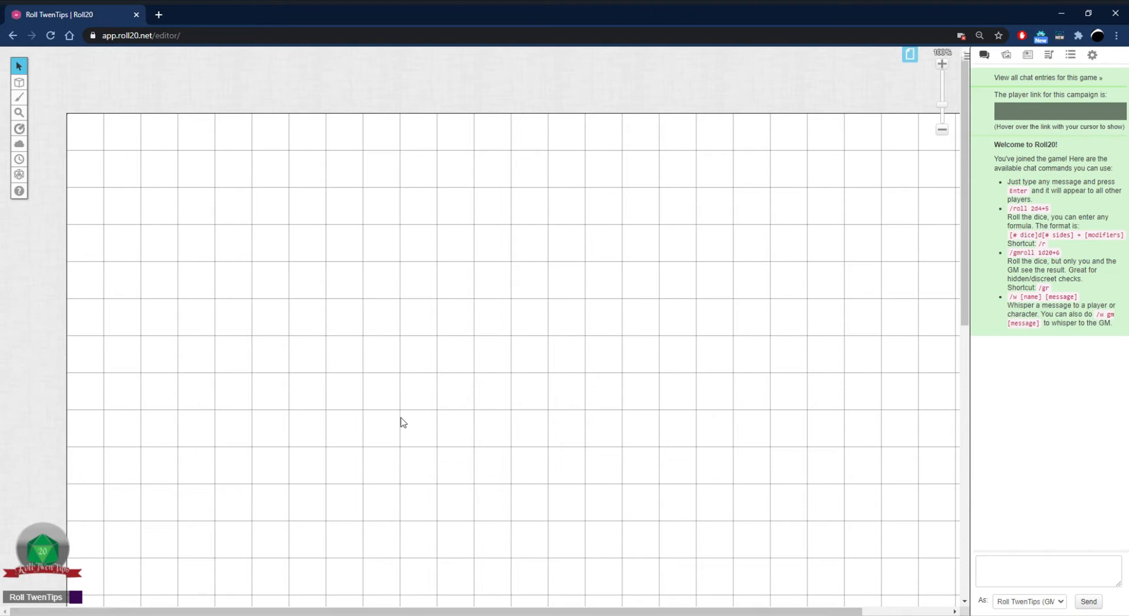
Create a new page and move the Players ribbon from the Start page onto the untitled page.
left_click(912, 58)
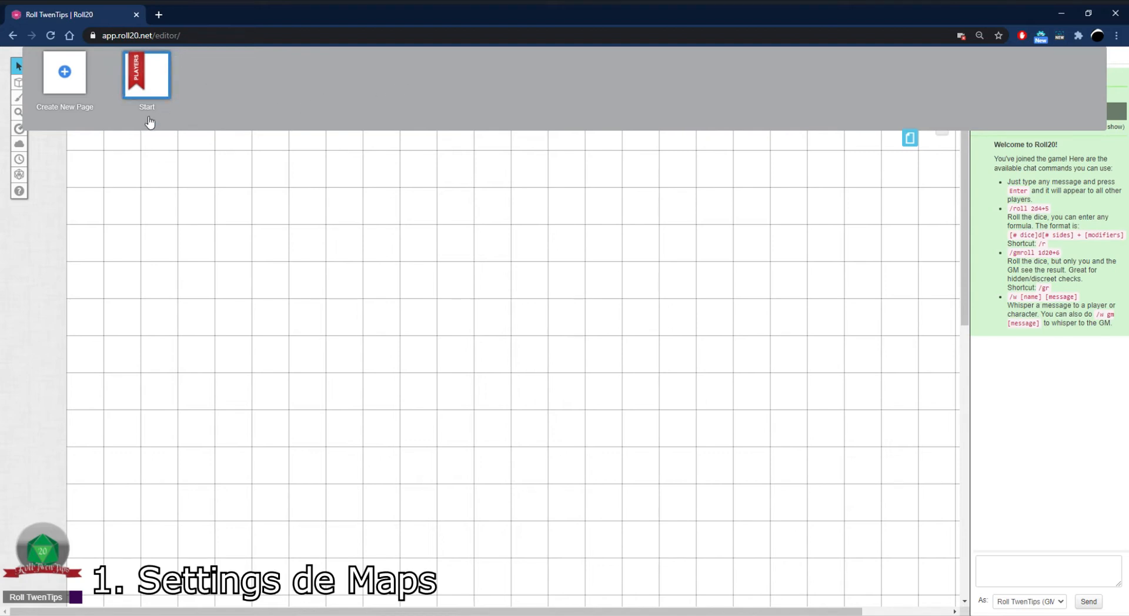
left_click(66, 76)
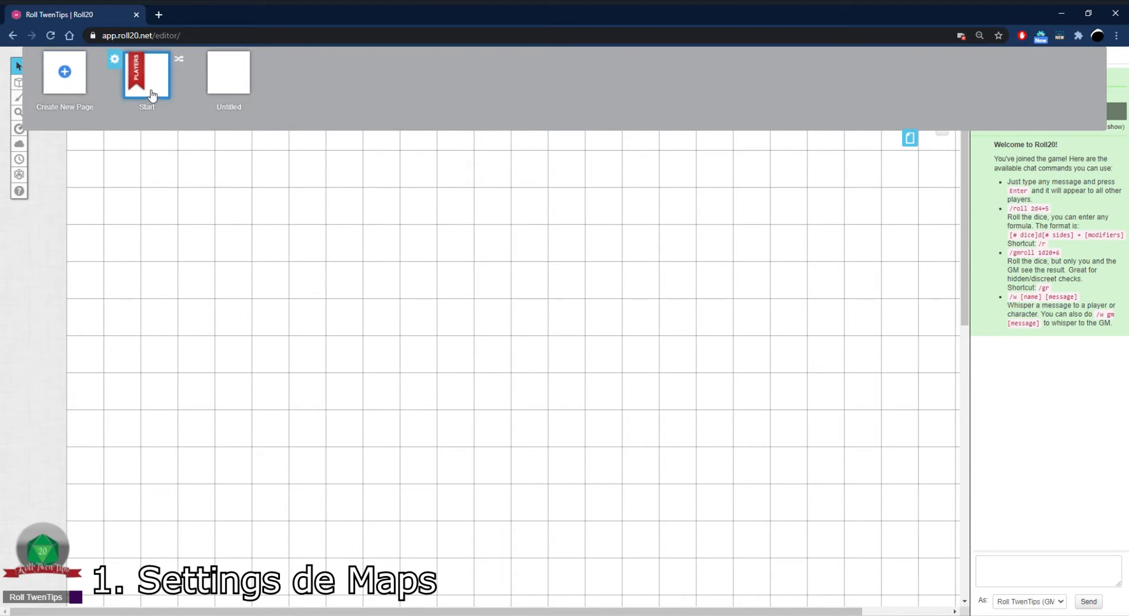
mouse_move(139, 117)
left_click_drag(143, 82, 229, 81)
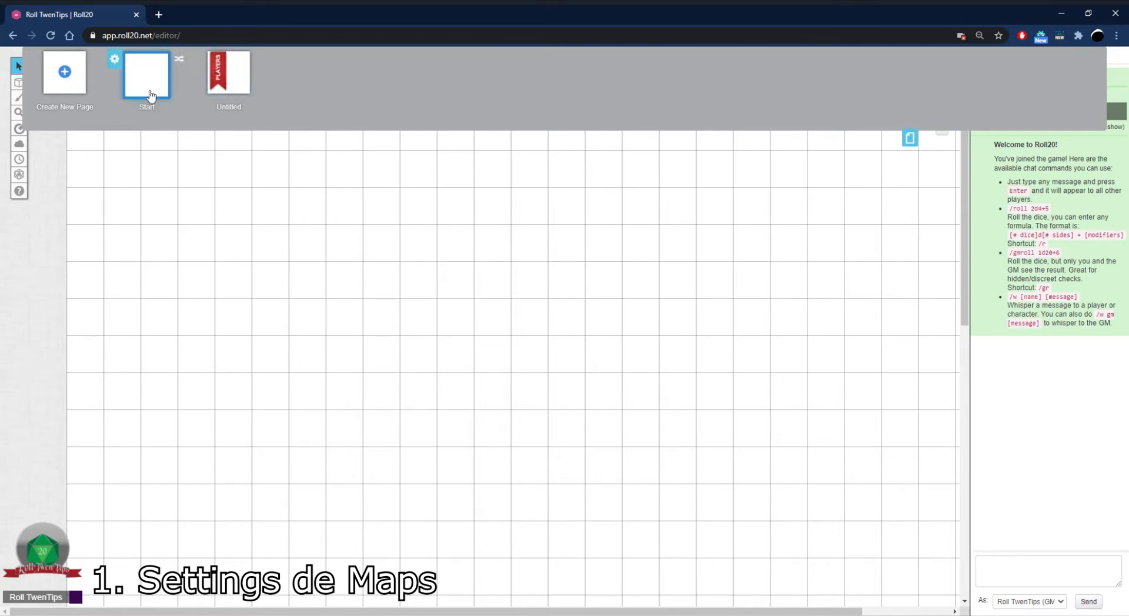
mouse_move(203, 103)
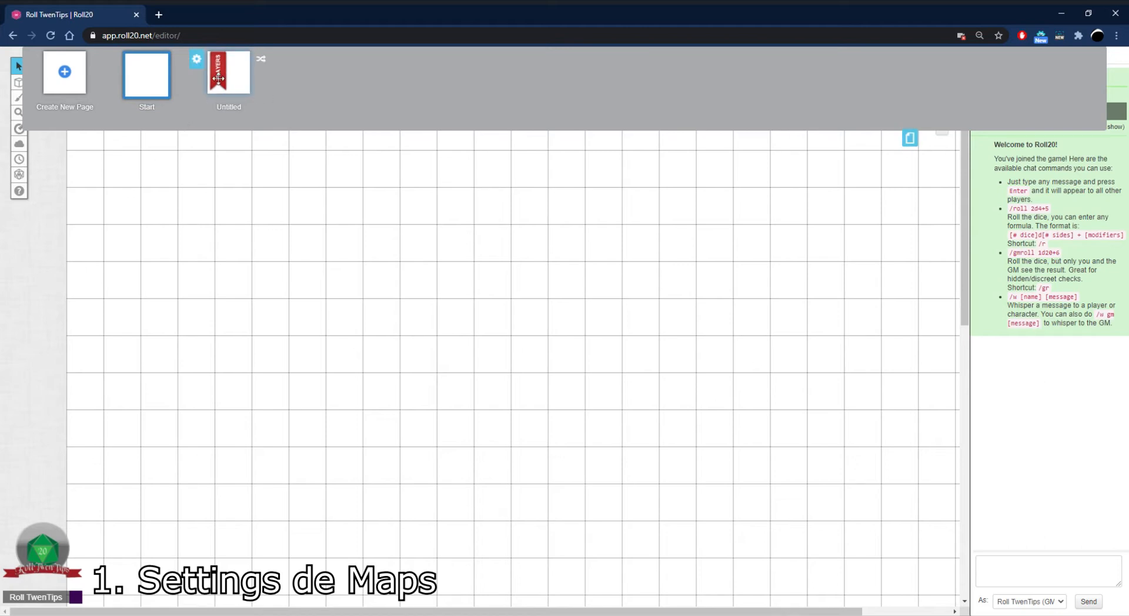
mouse_move(218, 69)
left_mouse_down()
mouse_move(147, 73)
mouse_move(217, 70)
left_mouse_up()
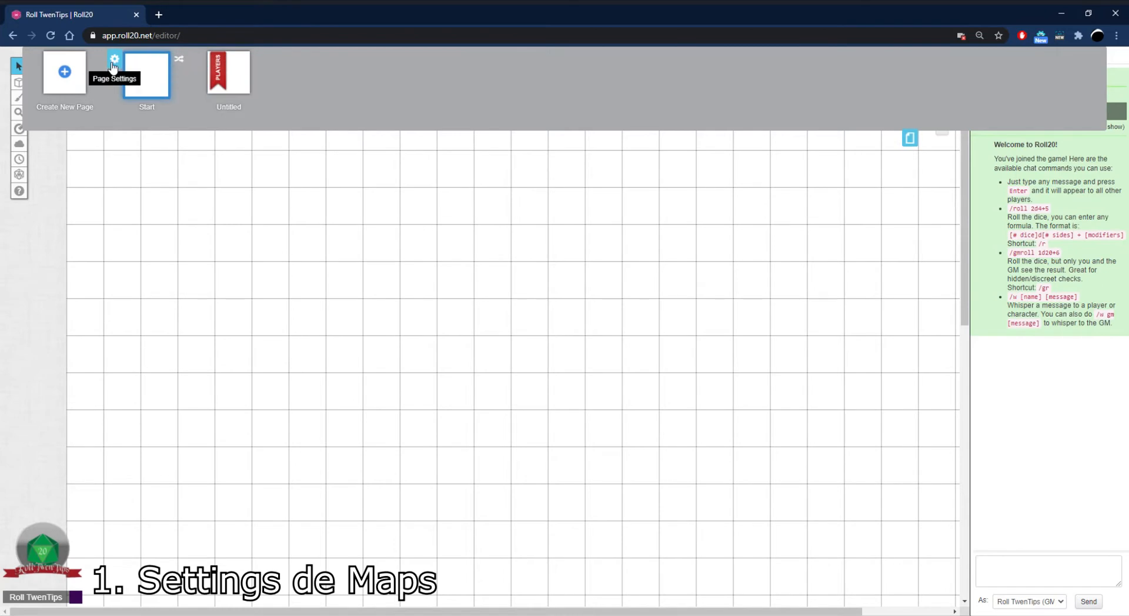
Open the Start page's settings and set its background color to black (#000000).
left_click(114, 59)
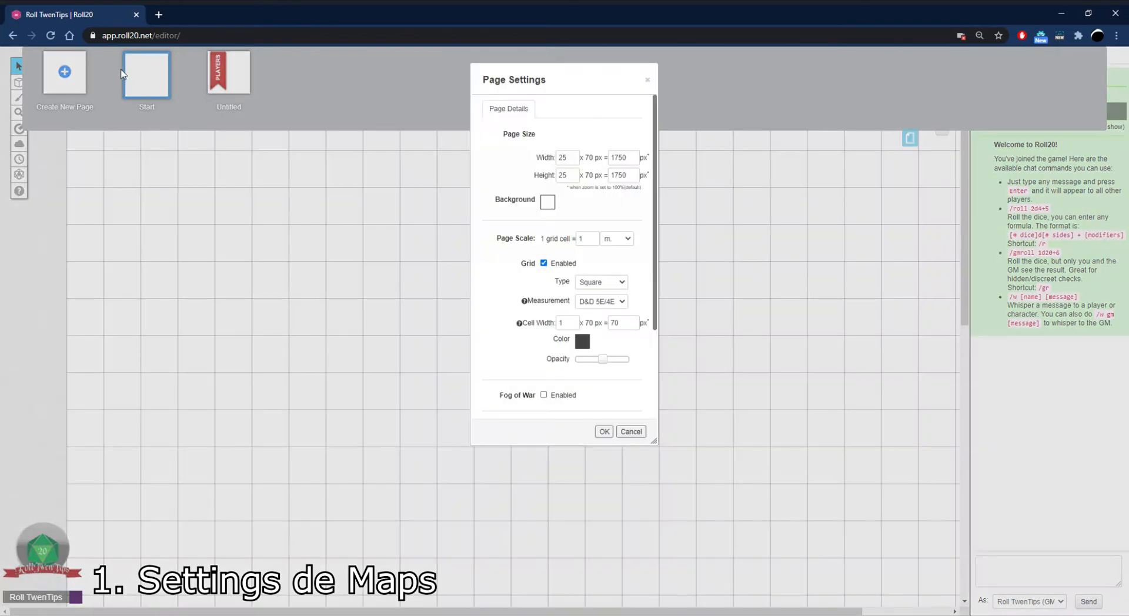
double_click(563, 159)
double_click(566, 176)
left_click(547, 202)
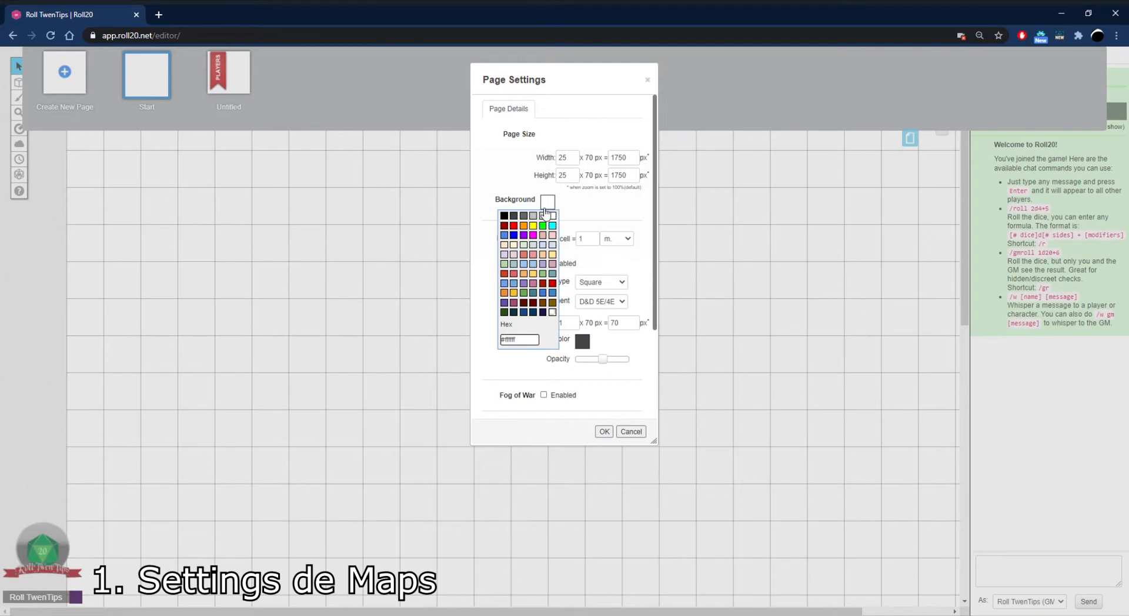
left_click(514, 226)
left_click(547, 202)
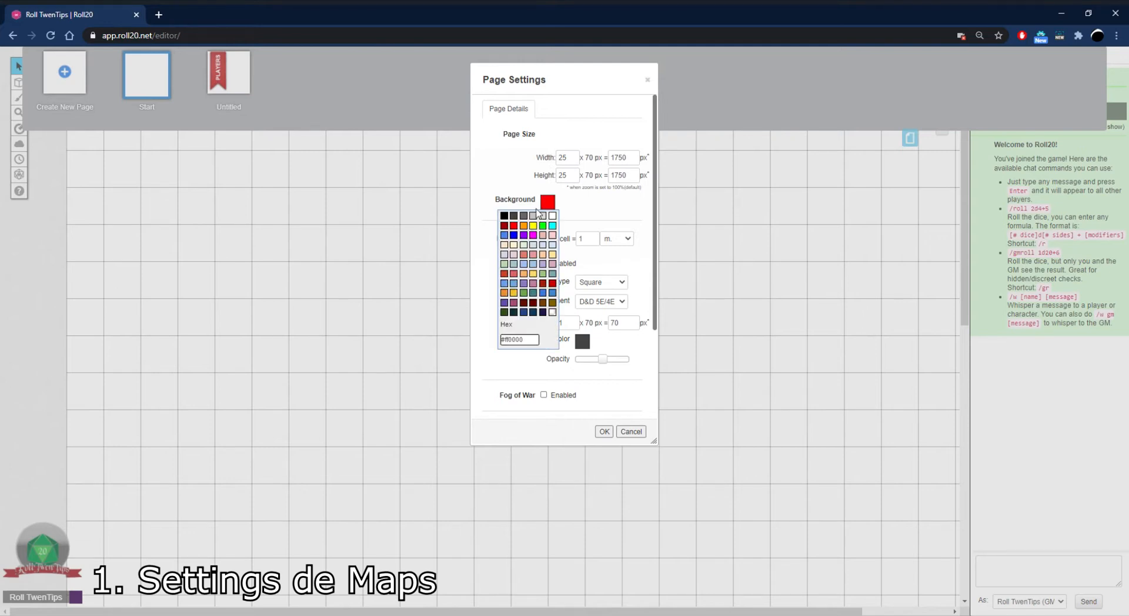
left_click(509, 221)
left_click(550, 206)
left_click(498, 354)
left_click(550, 205)
left_click(529, 339)
left_click_drag(529, 340, 500, 339)
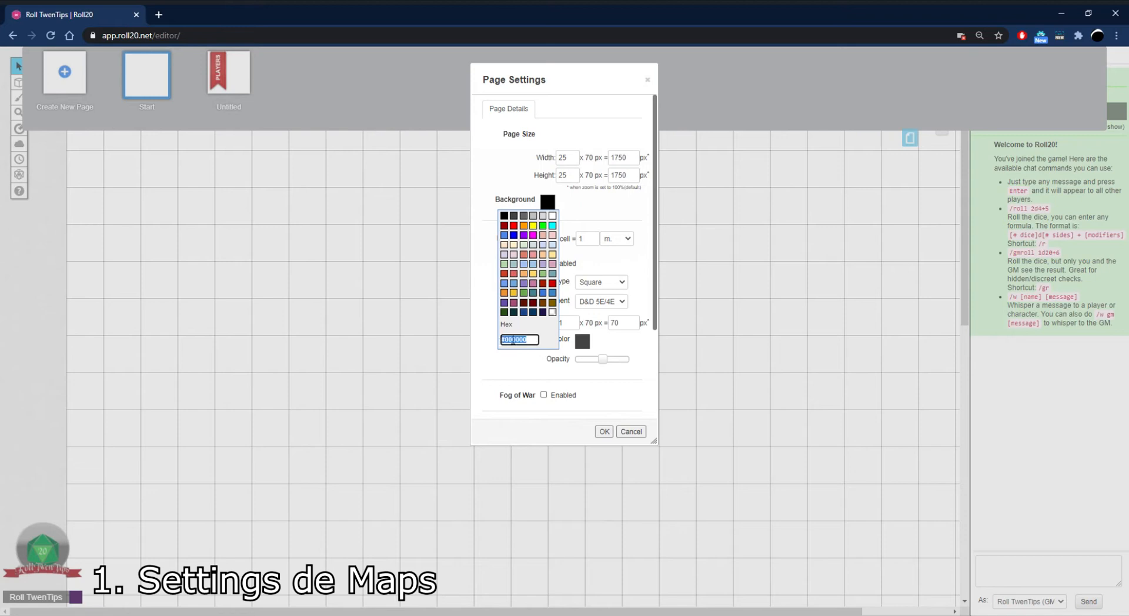
left_click(580, 216)
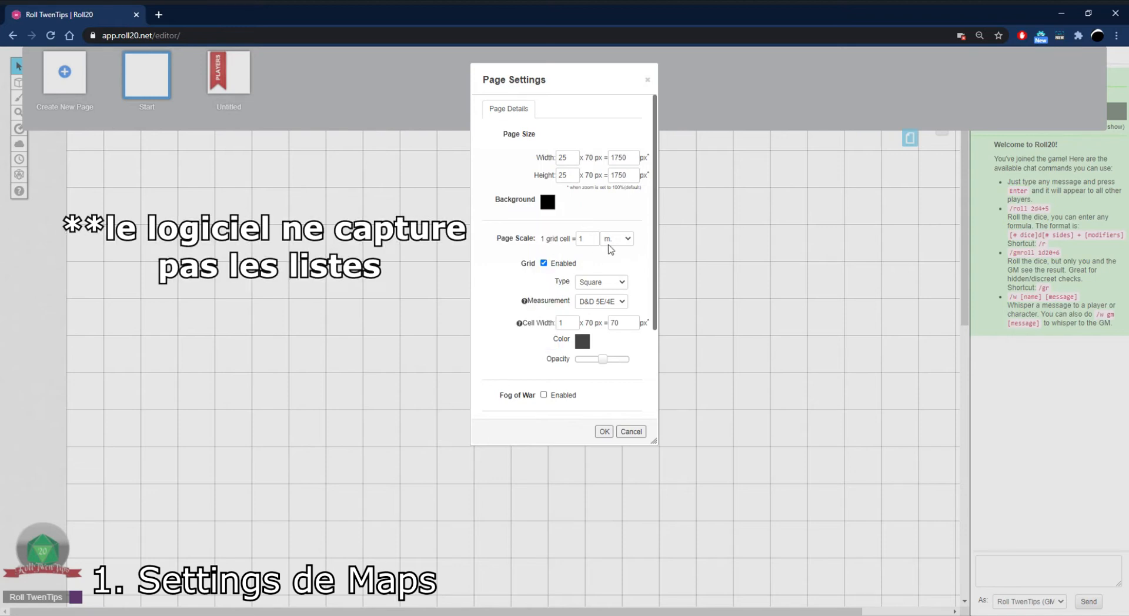
Review the page scale units, and turn the grid off and back on.
left_click(607, 243)
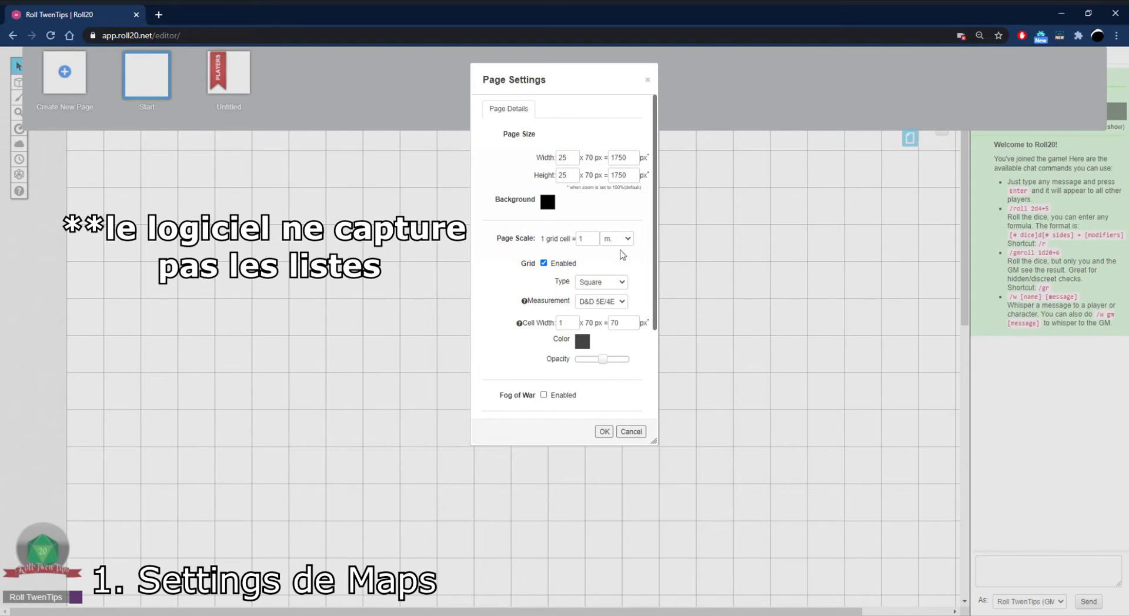
left_click(623, 253)
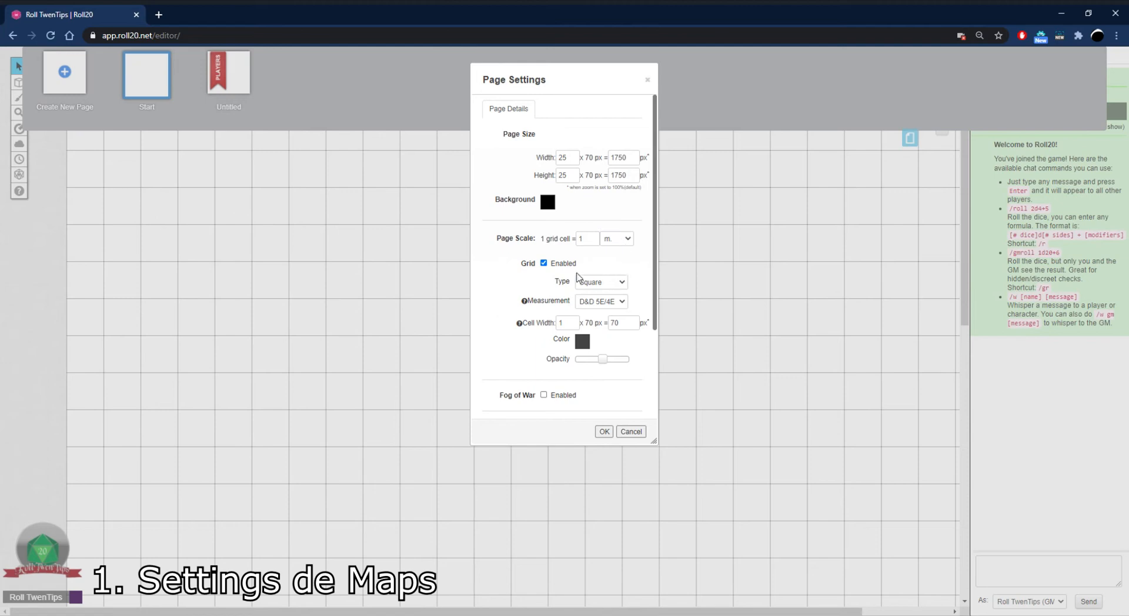
left_click(542, 264)
left_click(545, 265)
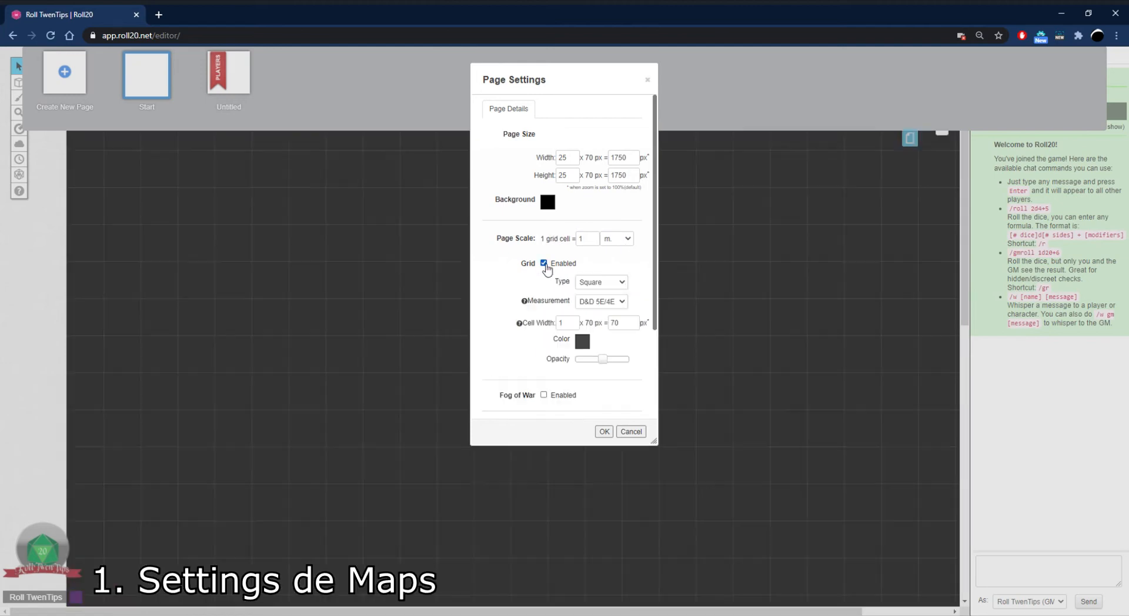
left_click(549, 206)
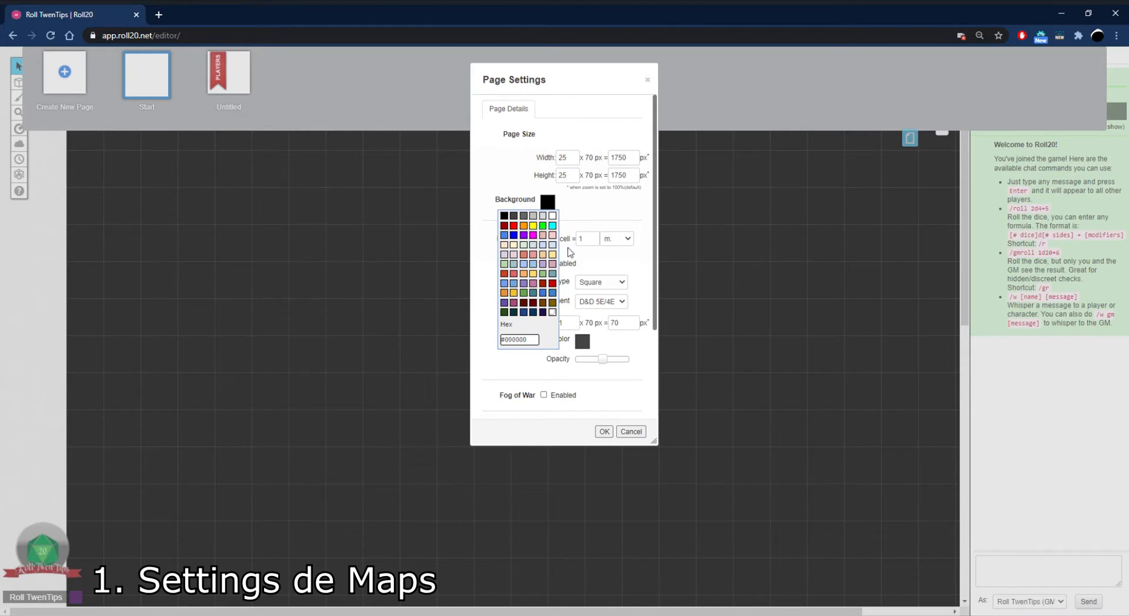
left_click(532, 265)
left_click(527, 227)
left_click(582, 216)
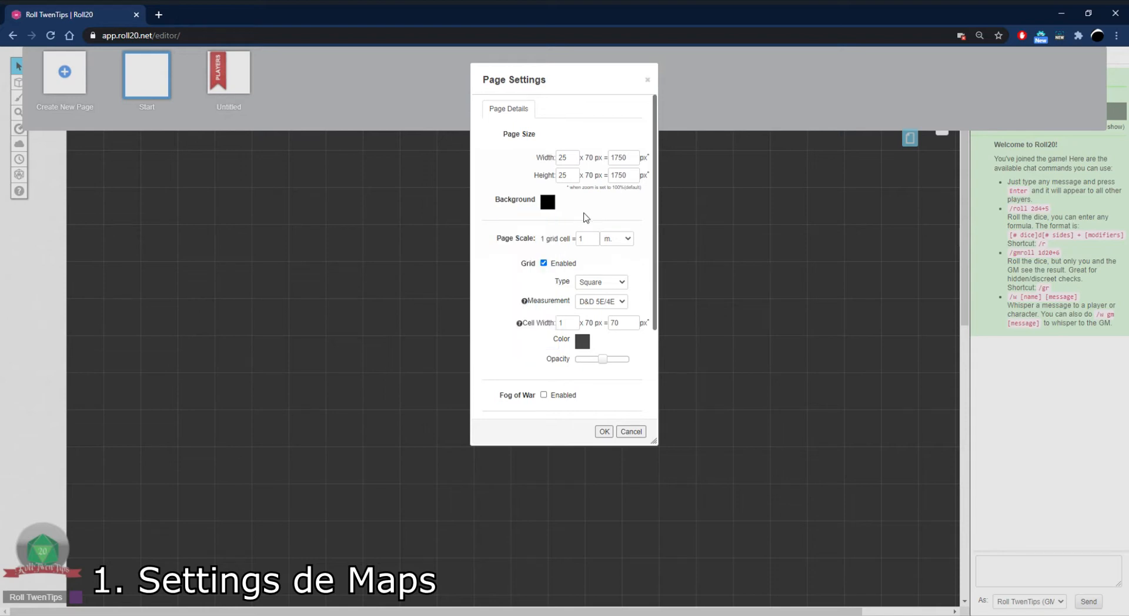
Try the Hex (H) grid type and return the grid to Square.
left_click(616, 291)
left_click(609, 301)
key("Down")
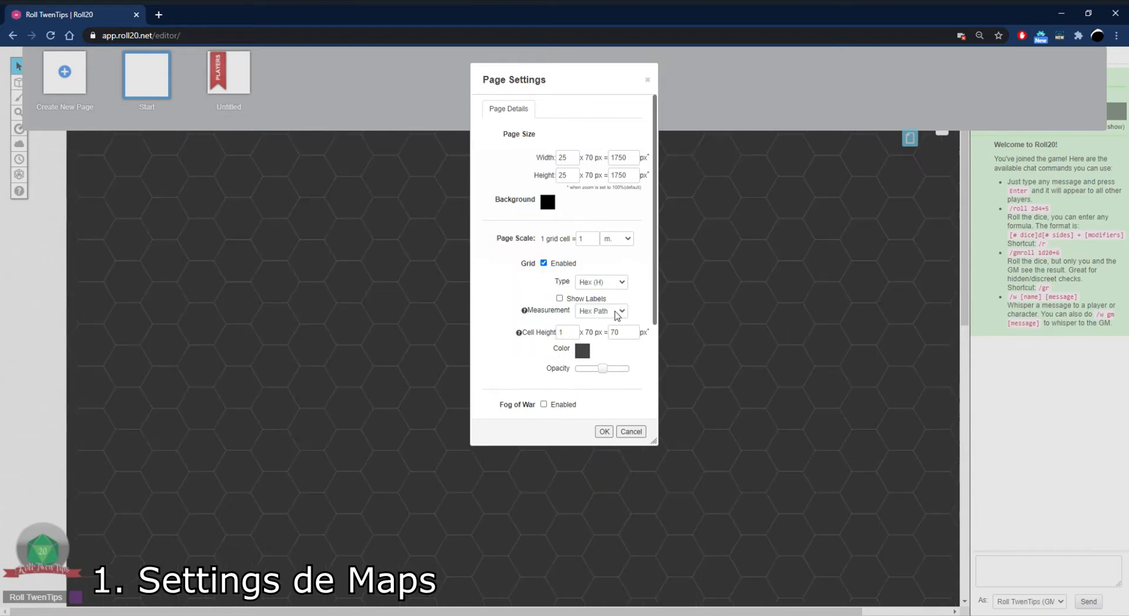
left_click(615, 283)
left_click(605, 294)
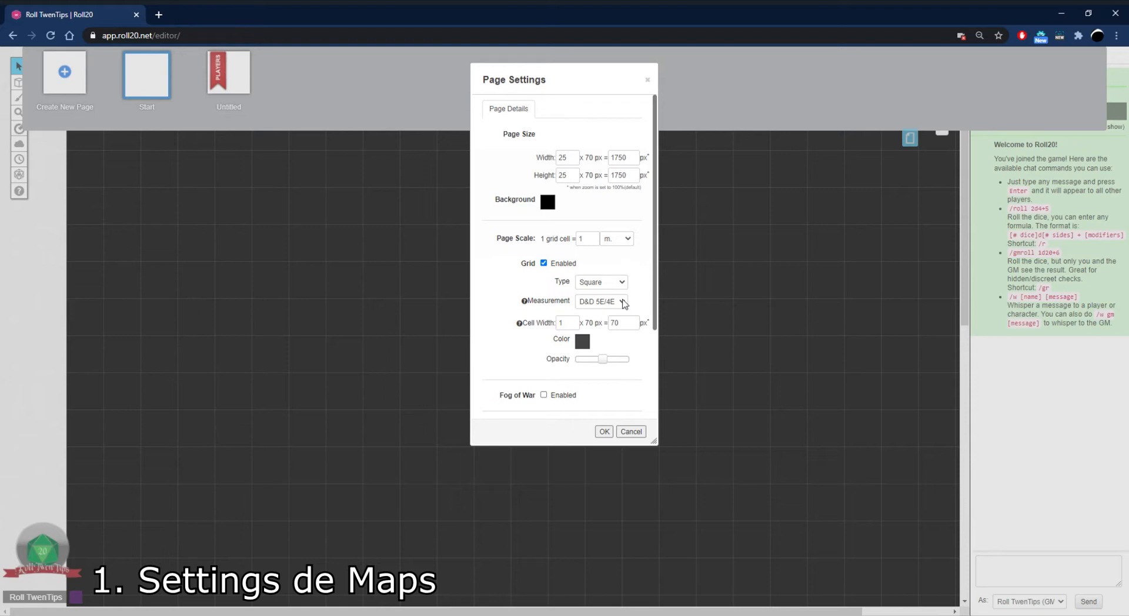
Switch Fog of War on and back off, and cancel out of the page settings.
left_click(623, 303)
scroll(582, 341, "down", 2)
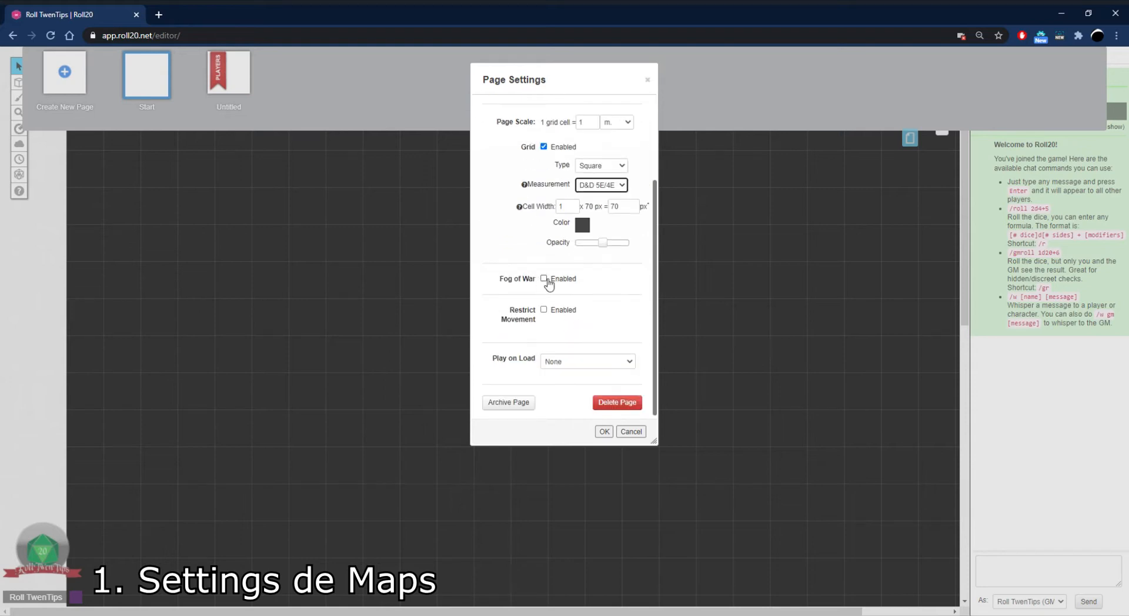
left_click(544, 278)
left_click(544, 279)
mouse_move(547, 316)
scroll(585, 326, "up", 3)
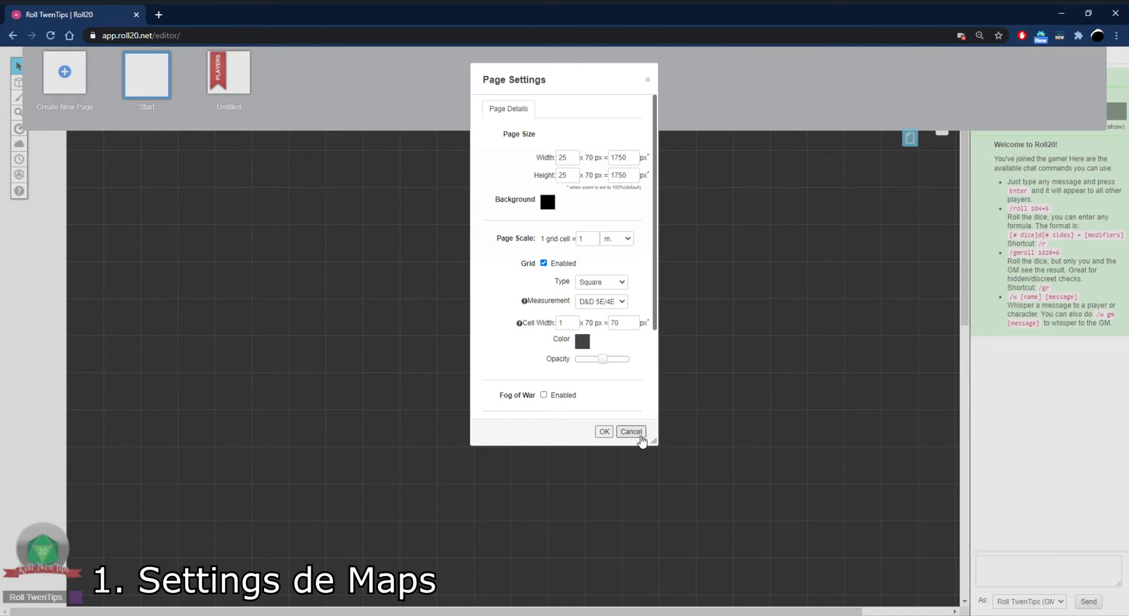
left_click(634, 434)
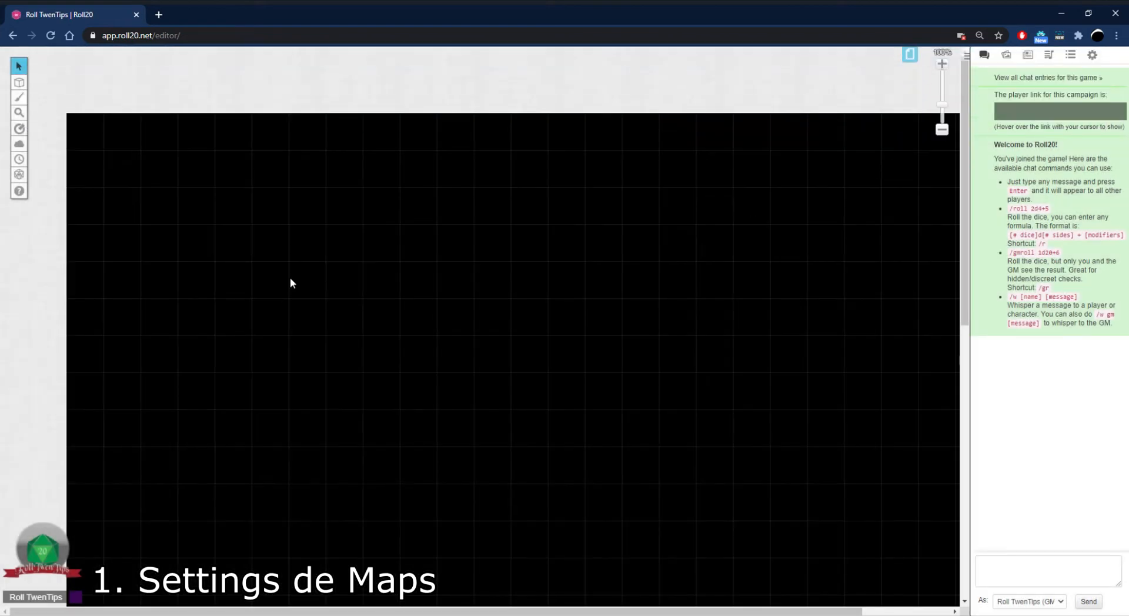
Activate the Select/Move tool and sweep several selection boxes across the empty map.
mouse_move(21, 104)
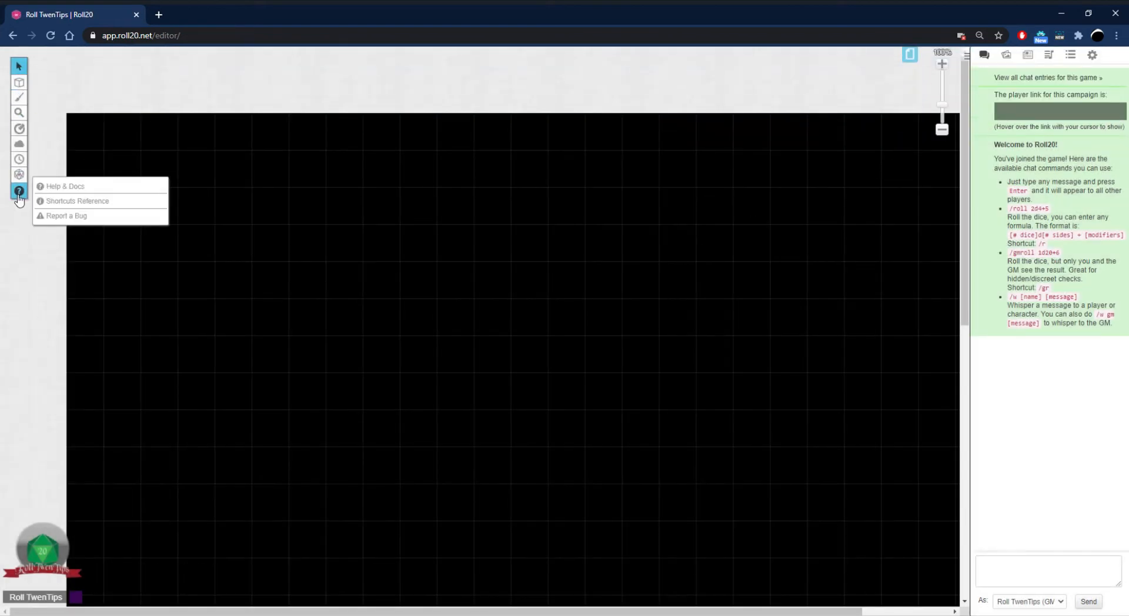
mouse_move(26, 70)
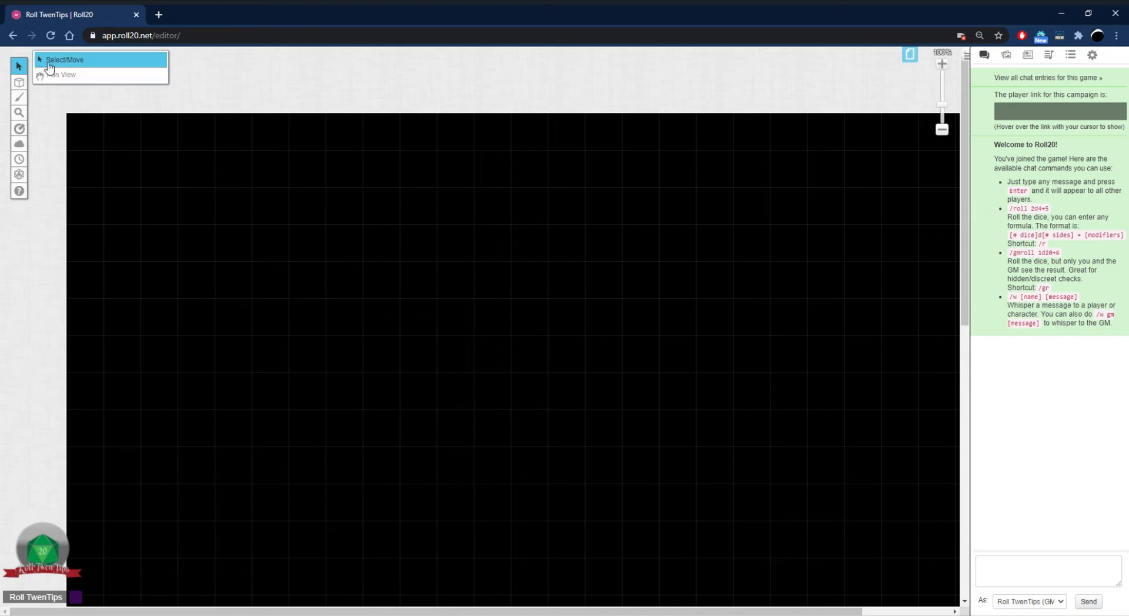
left_click(49, 63)
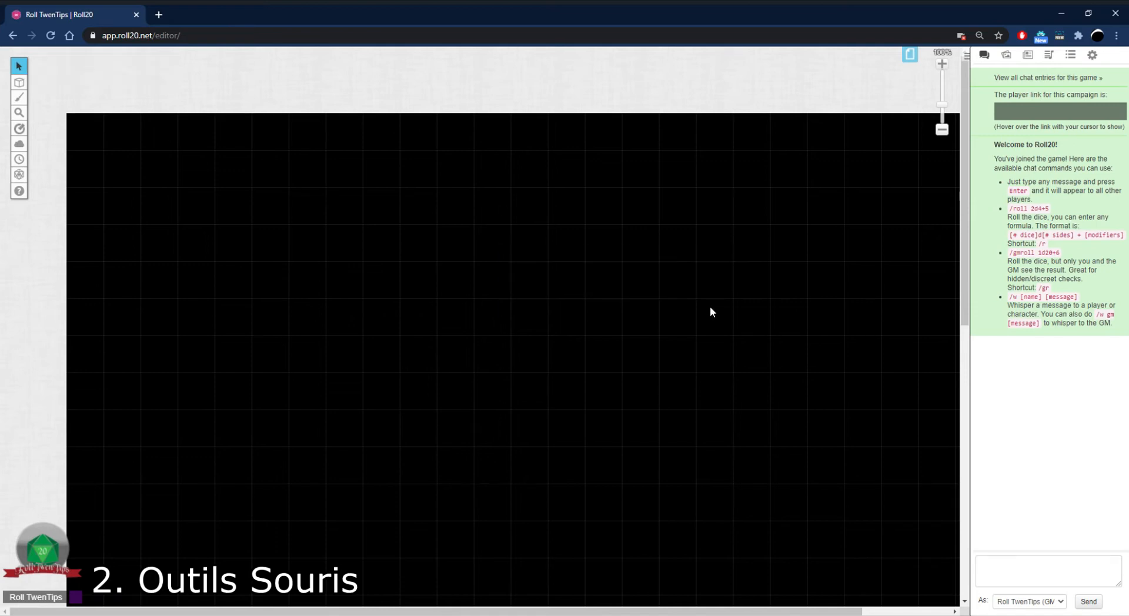
left_click_drag(746, 242, 504, 412)
left_click_drag(325, 197, 526, 347)
left_click_drag(639, 243, 456, 345)
left_click_drag(405, 198, 562, 389)
left_click_drag(693, 254, 471, 342)
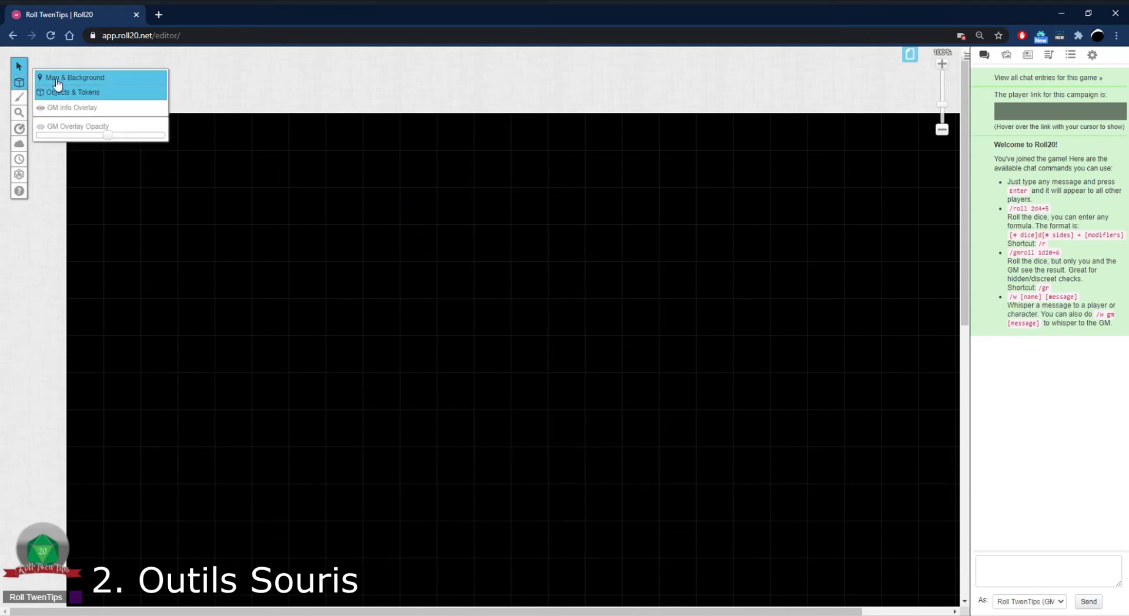
Switch to the Pan View tool and pan the map.
mouse_move(25, 64)
left_click(55, 75)
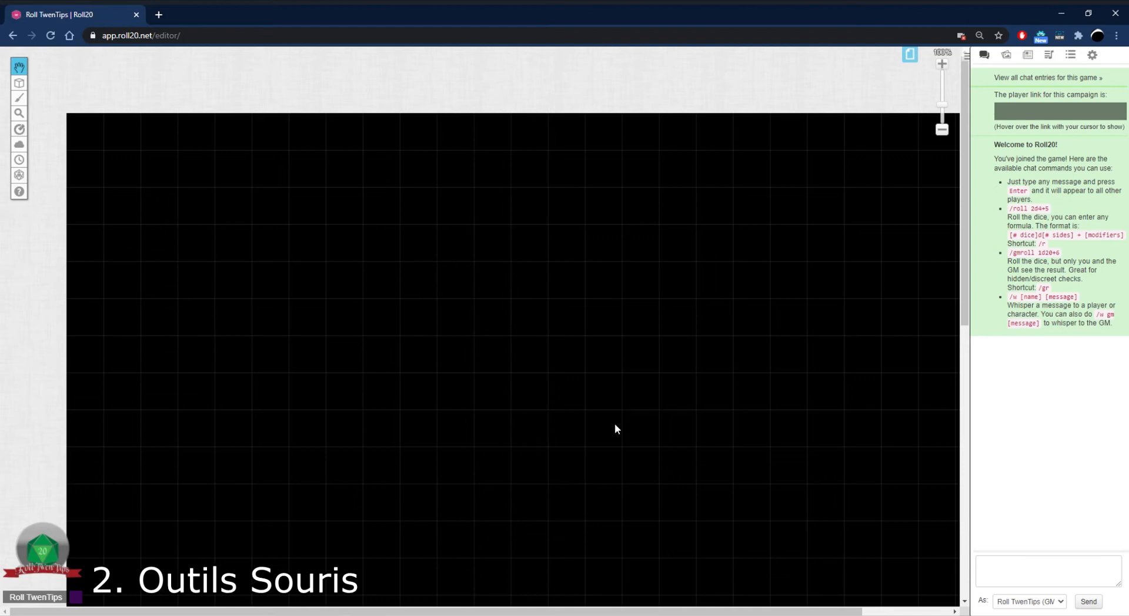
left_click_drag(615, 425, 599, 469)
Switch through the GM Info Overlay and Map & Background layers, and return to Objects & Tokens.
mouse_move(27, 83)
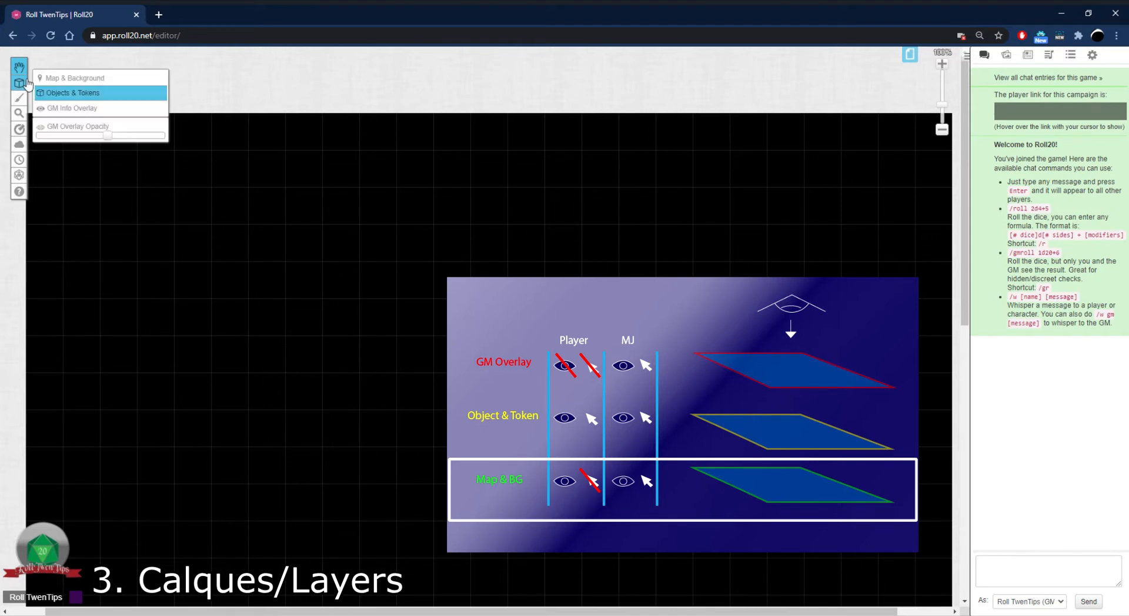
mouse_move(19, 83)
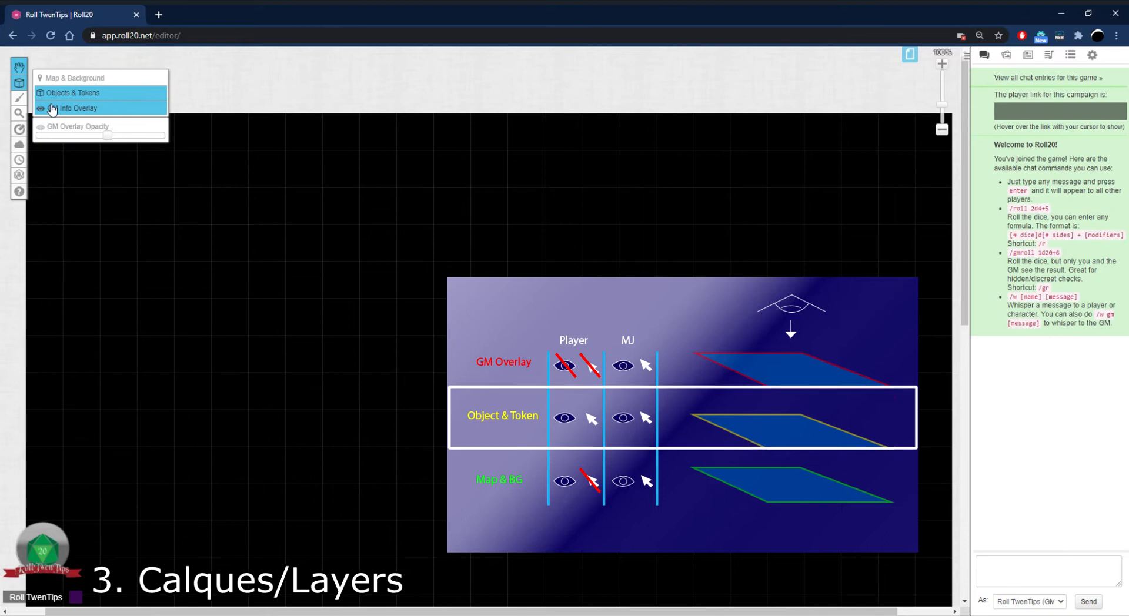
left_click(46, 110)
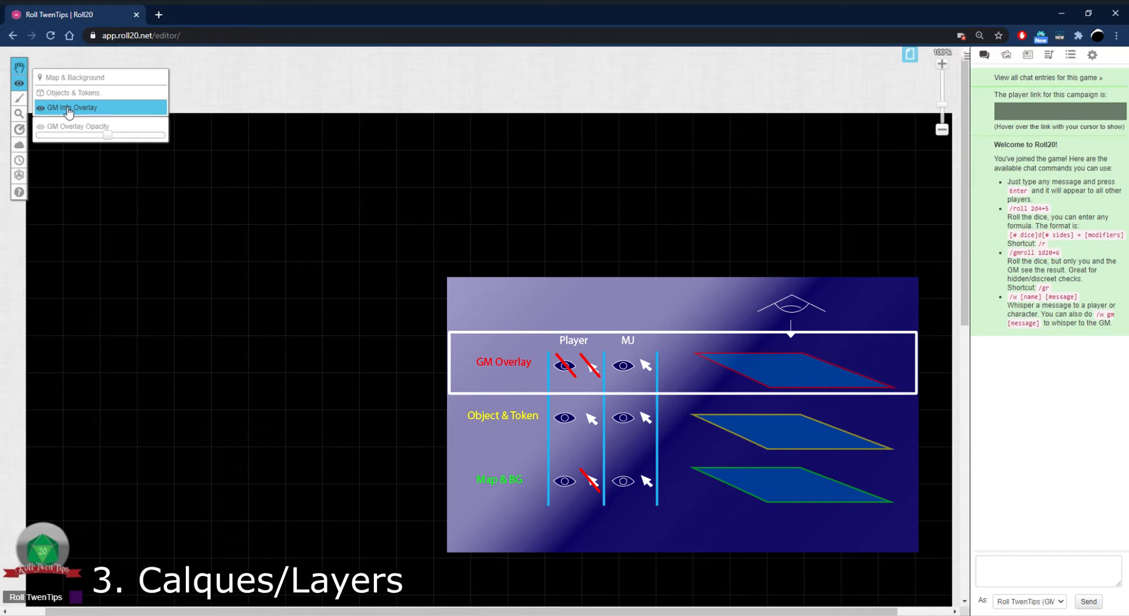
left_click(79, 78)
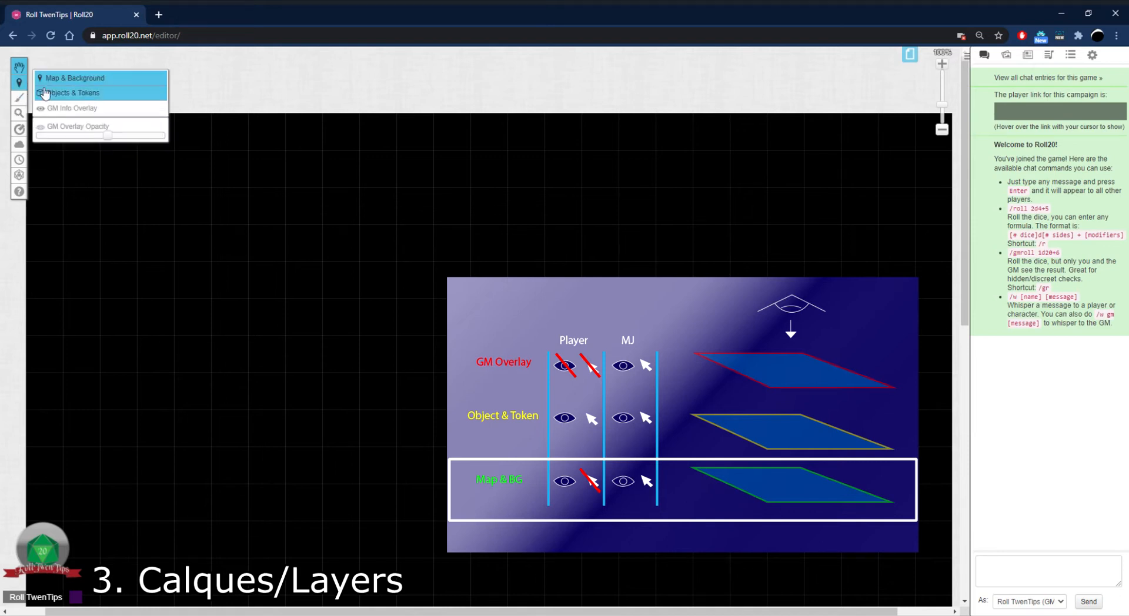
left_click(75, 96)
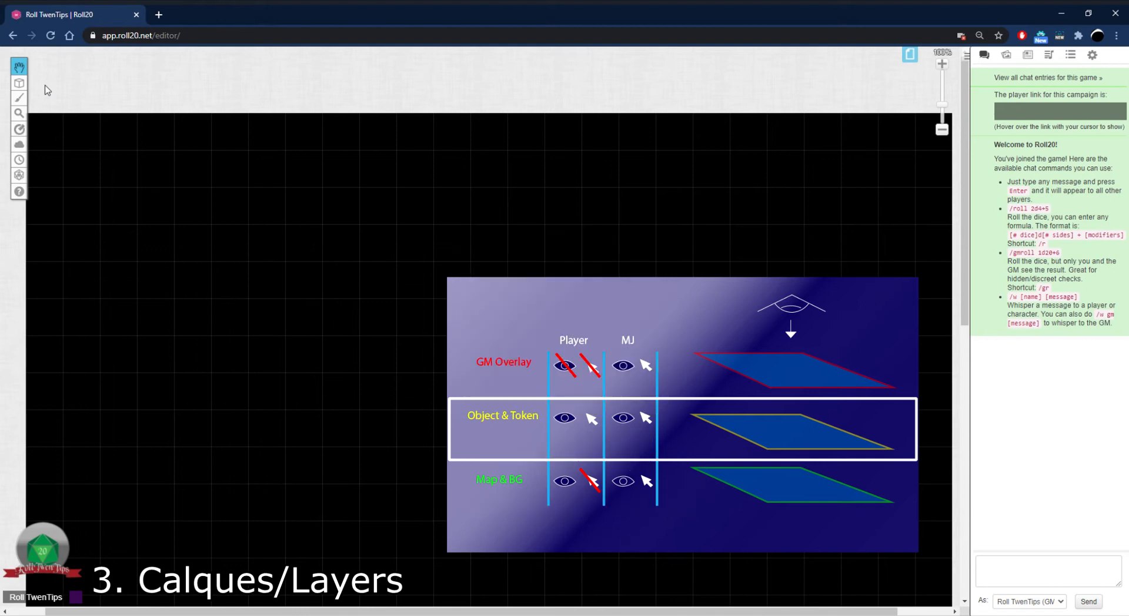
Raise the GM overlay opacity slightly above the middle of its range.
mouse_move(27, 97)
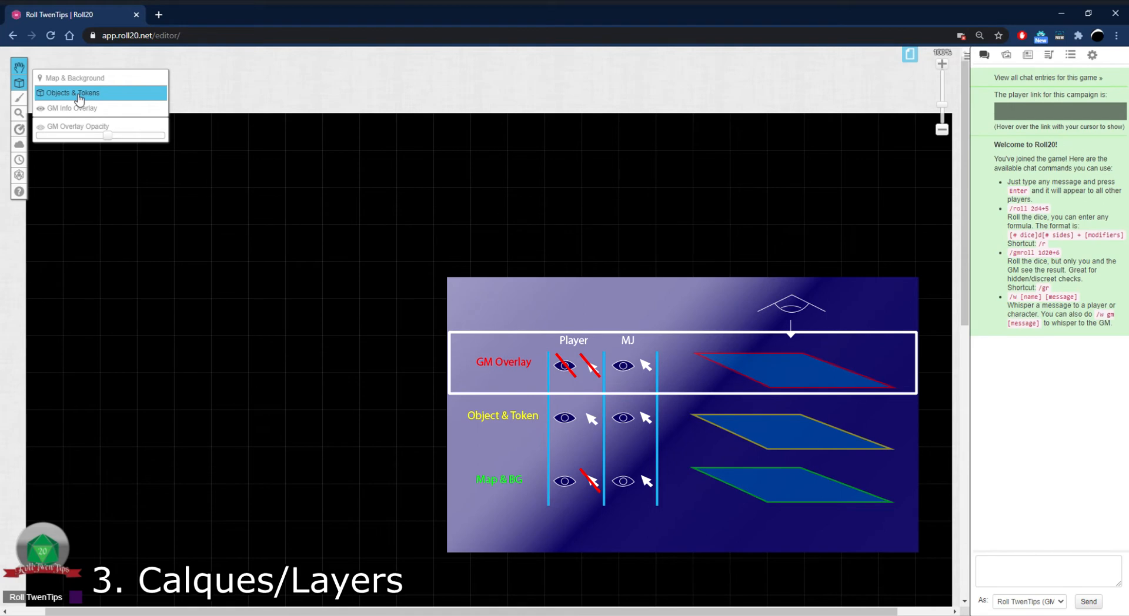
left_click_drag(108, 136, 135, 138)
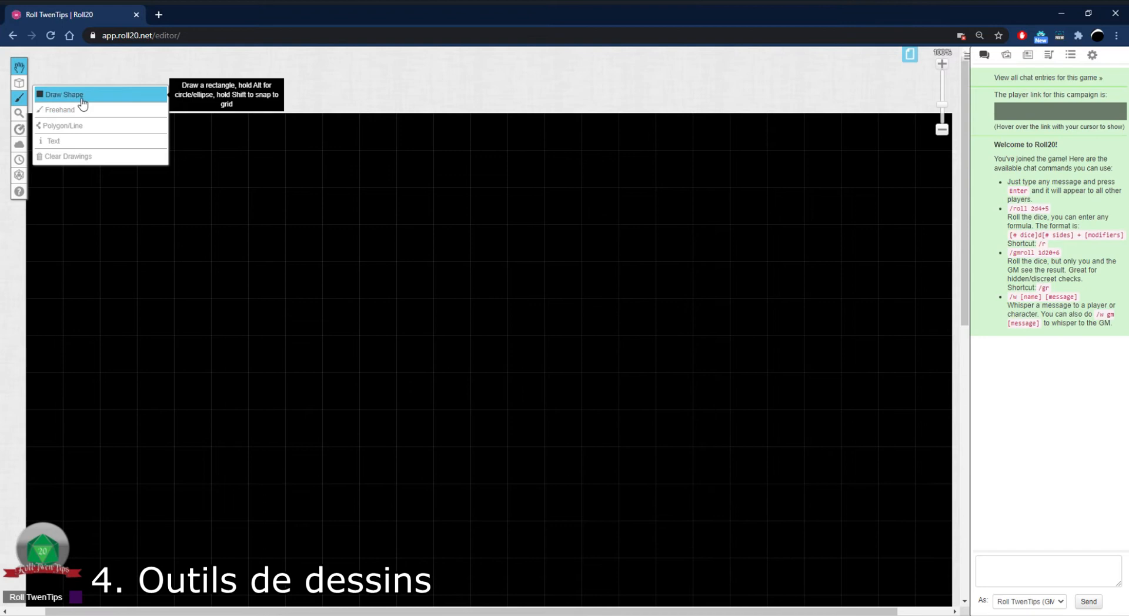
Draw a rectangle about 8 by 6 cells near the map's upper-left corner and an ellipse about 9 by 6 cells to its right.
left_click(82, 103)
mouse_move(18, 98)
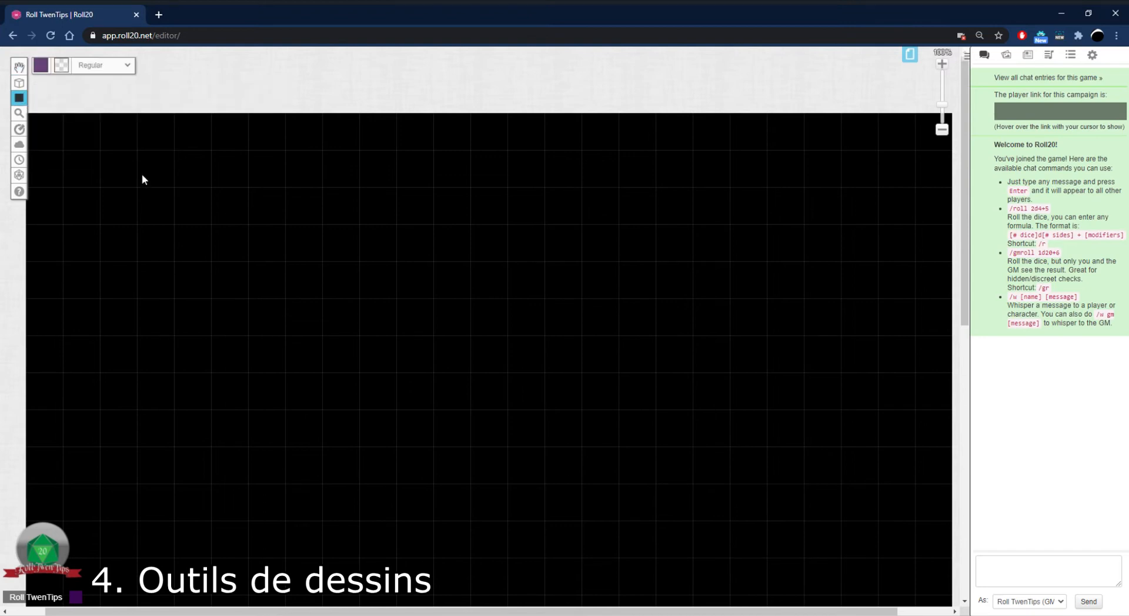
mouse_move(106, 156)
left_mouse_down()
mouse_move(224, 235)
mouse_move(368, 394)
mouse_move(390, 391)
left_mouse_up()
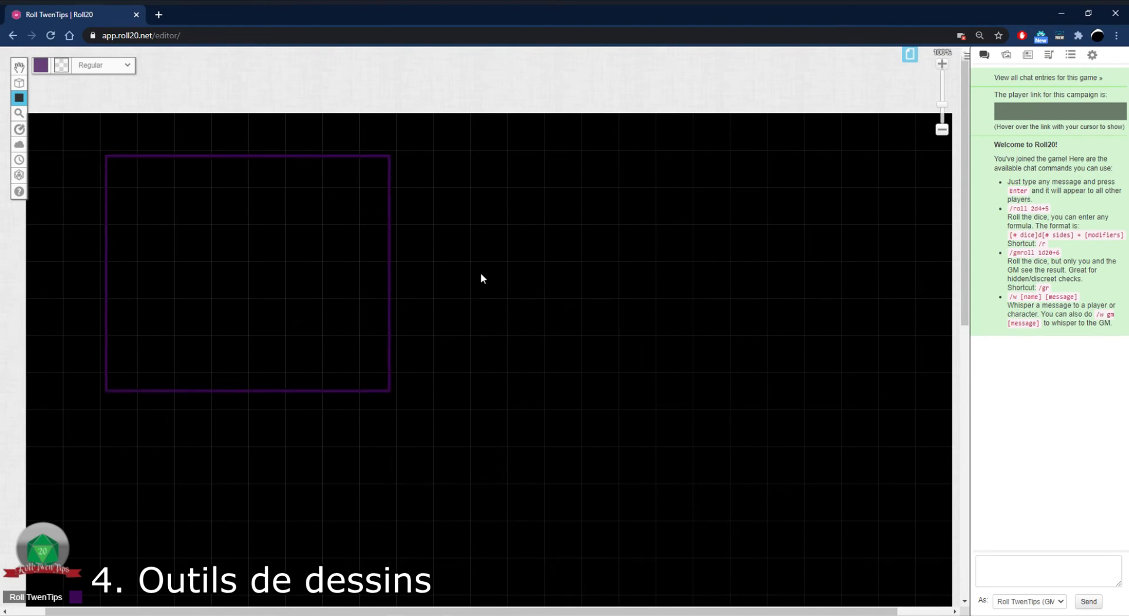
left_click_drag(474, 251, 820, 473)
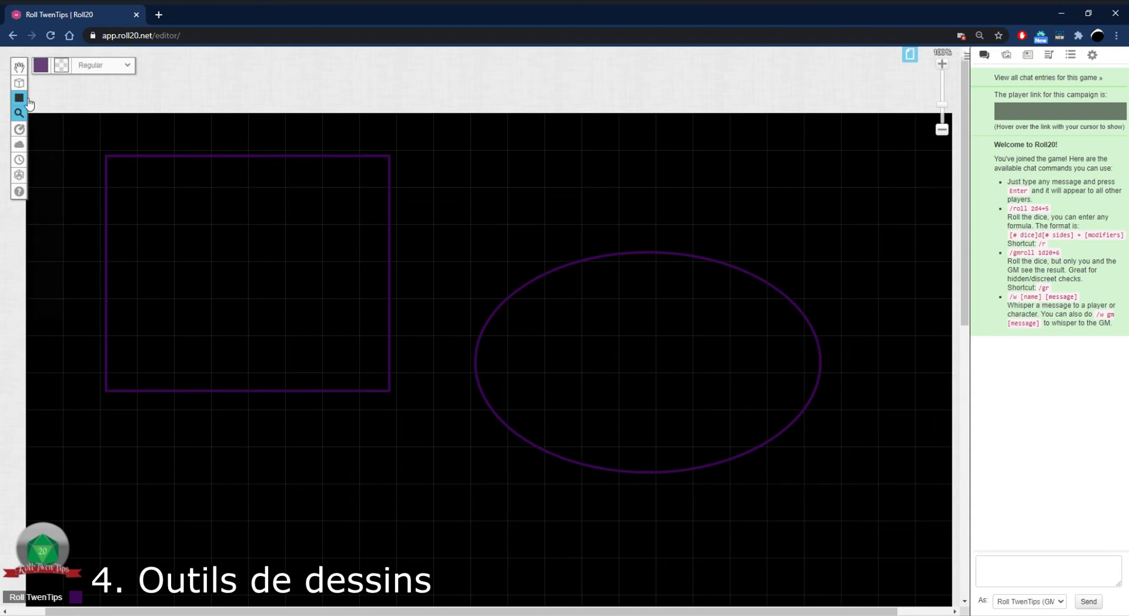
Draw a freehand figure eight inside the ellipse and an irregular seven-point polygon between the rectangle and the ellipse.
mouse_move(19, 97)
left_click_drag(696, 397, 687, 345)
mouse_move(19, 97)
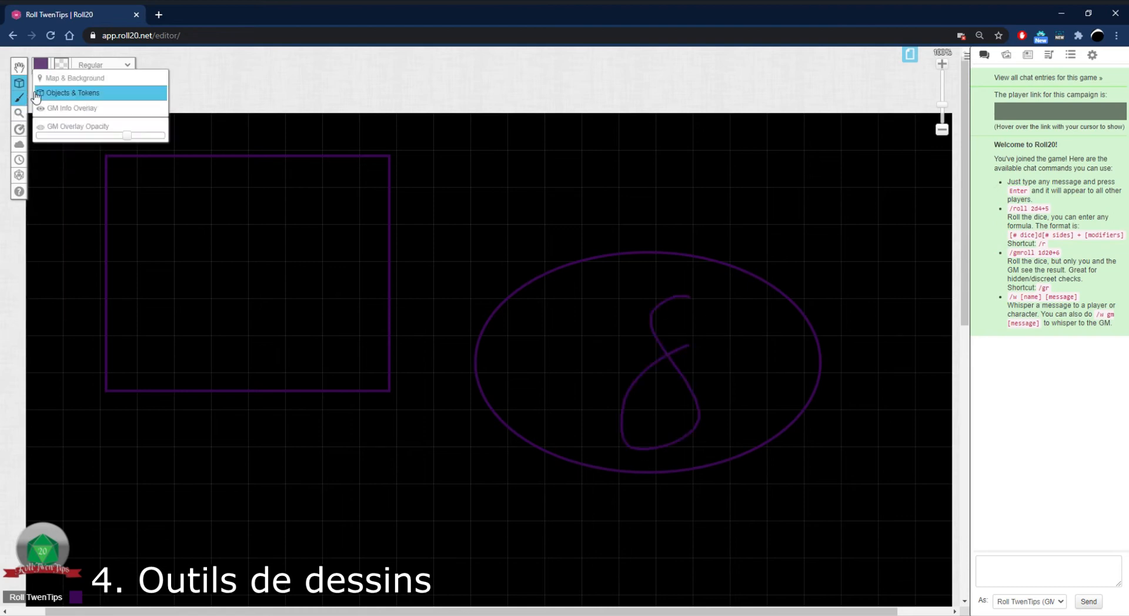
left_click(62, 126)
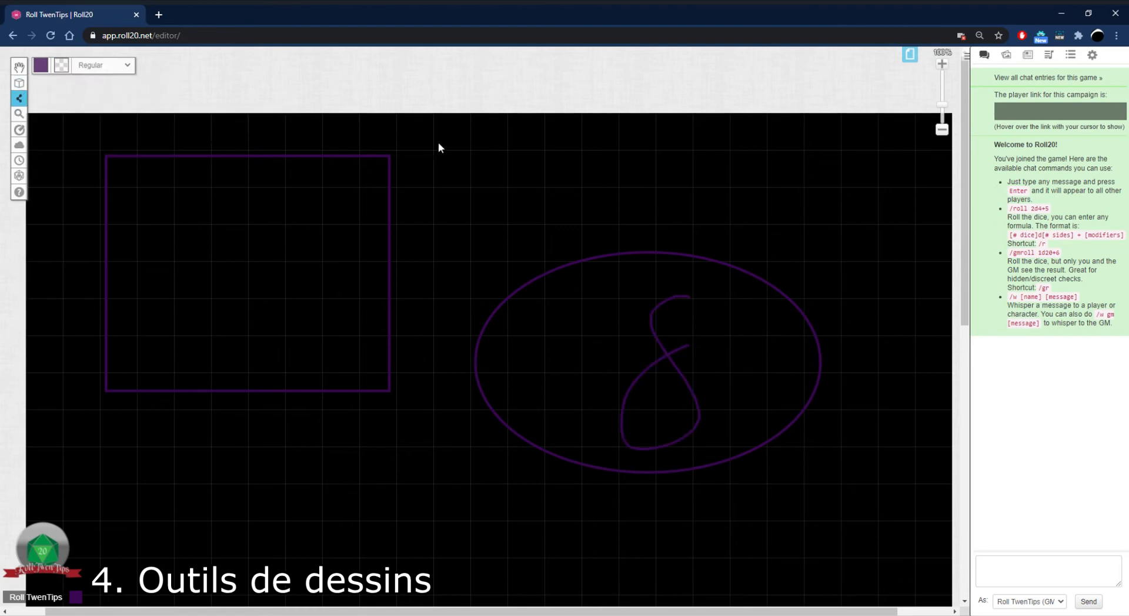
left_click(591, 222)
left_click(577, 351)
left_click(445, 380)
left_click(398, 261)
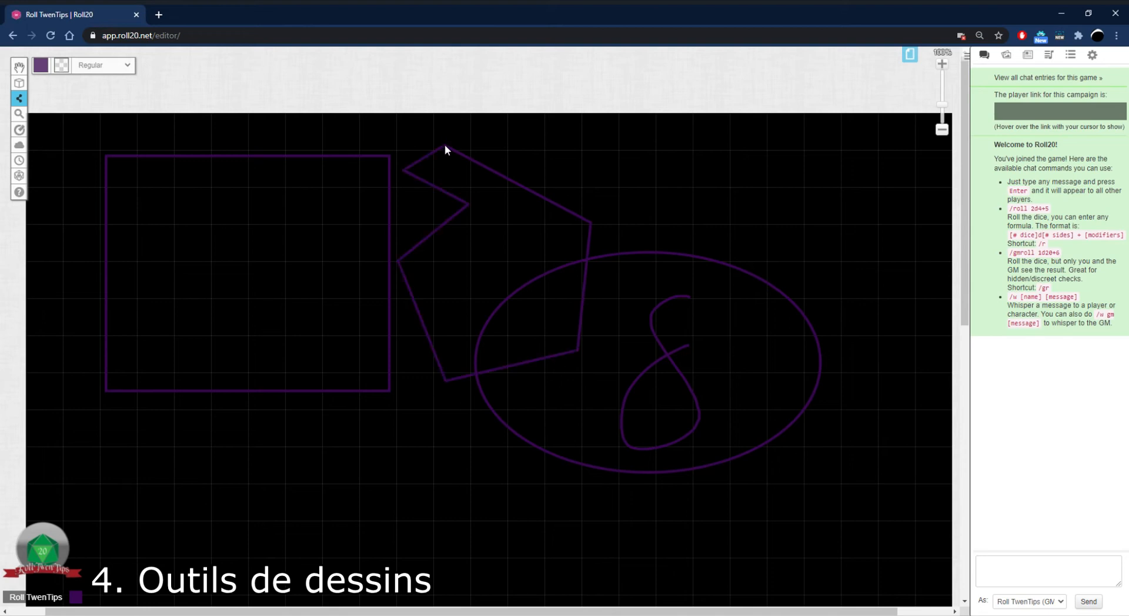
Add the text "Coucou" in yellow Arial 16 below the rectangle.
mouse_move(19, 97)
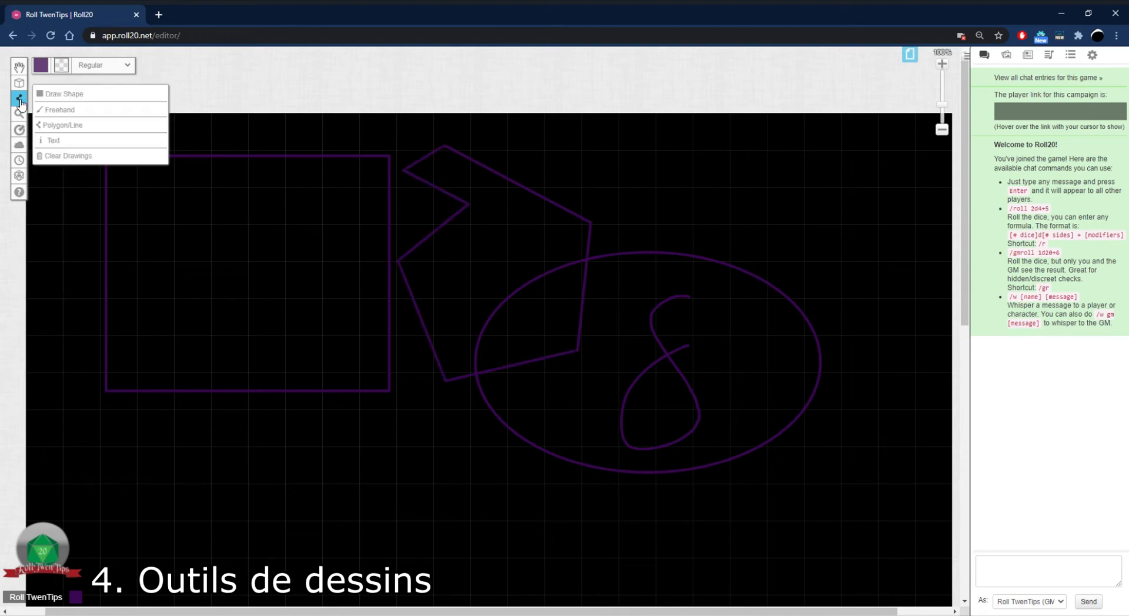
left_click(83, 141)
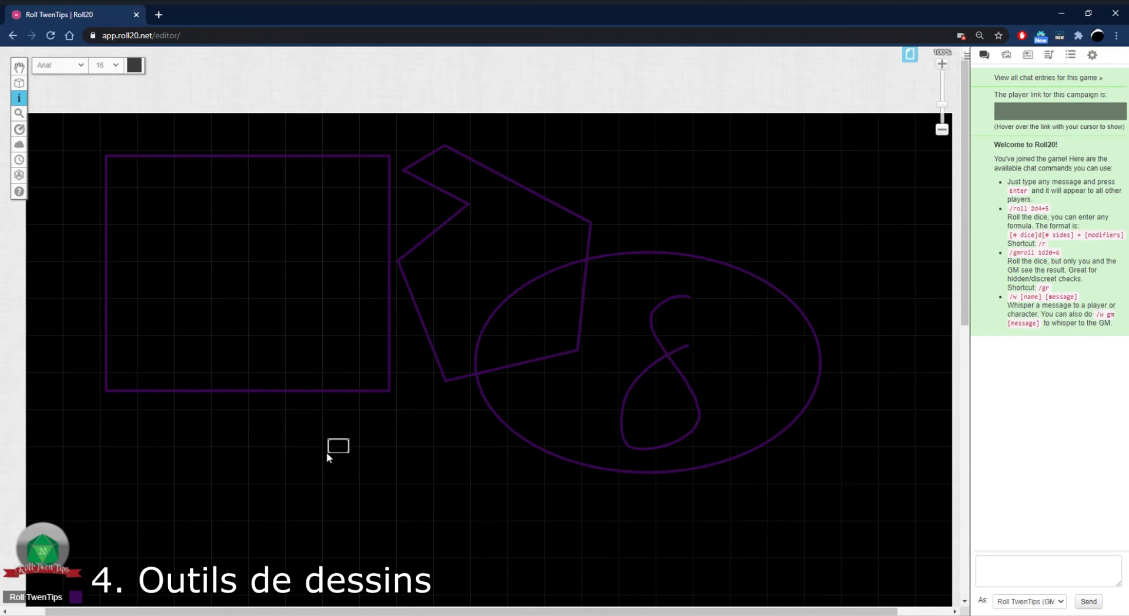
type("Texte")
left_click(134, 65)
left_click(121, 94)
left_click(326, 445)
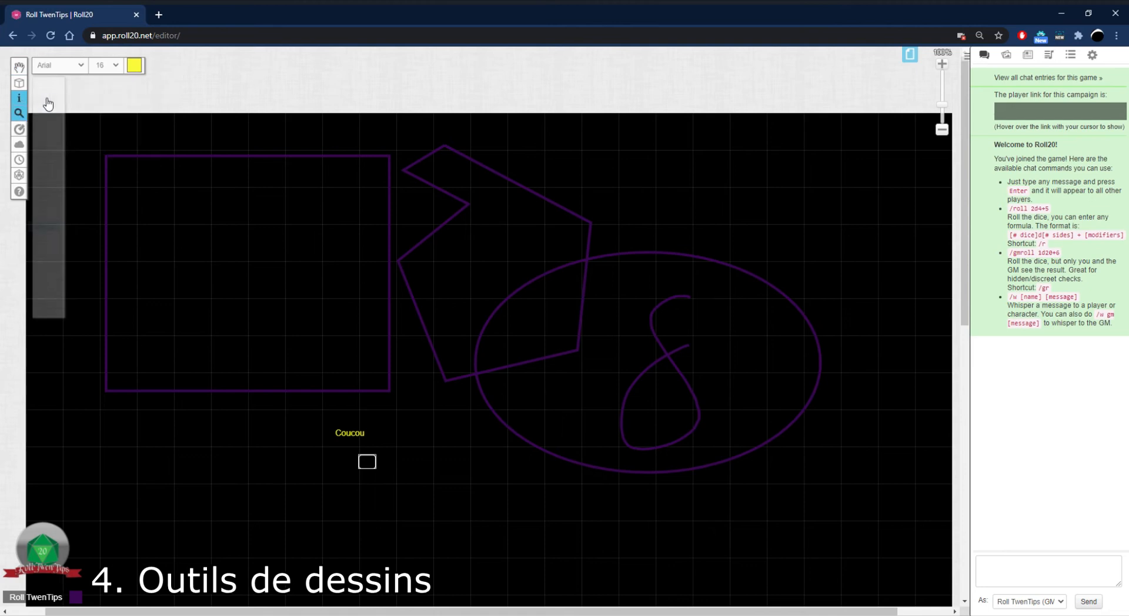
Clear all drawings from the current layer.
mouse_move(19, 98)
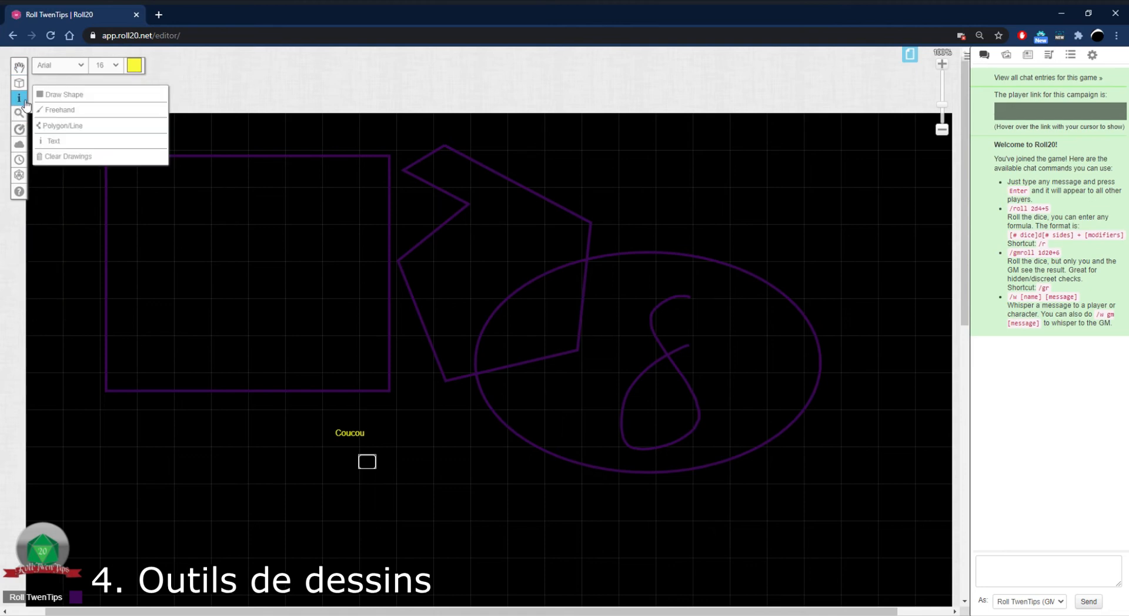
left_click(106, 164)
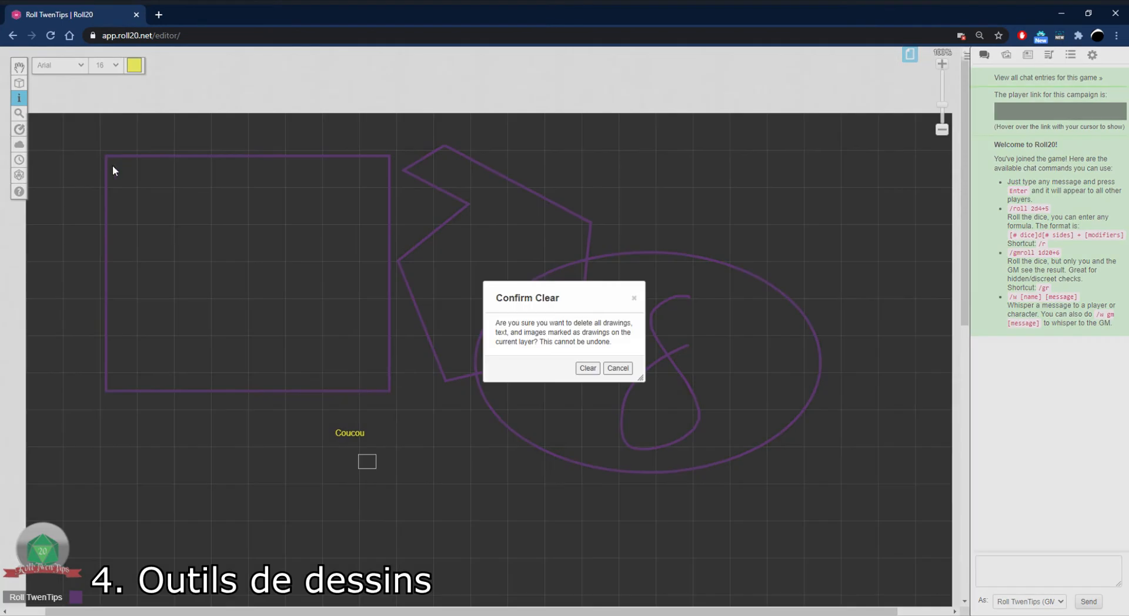
left_click(588, 369)
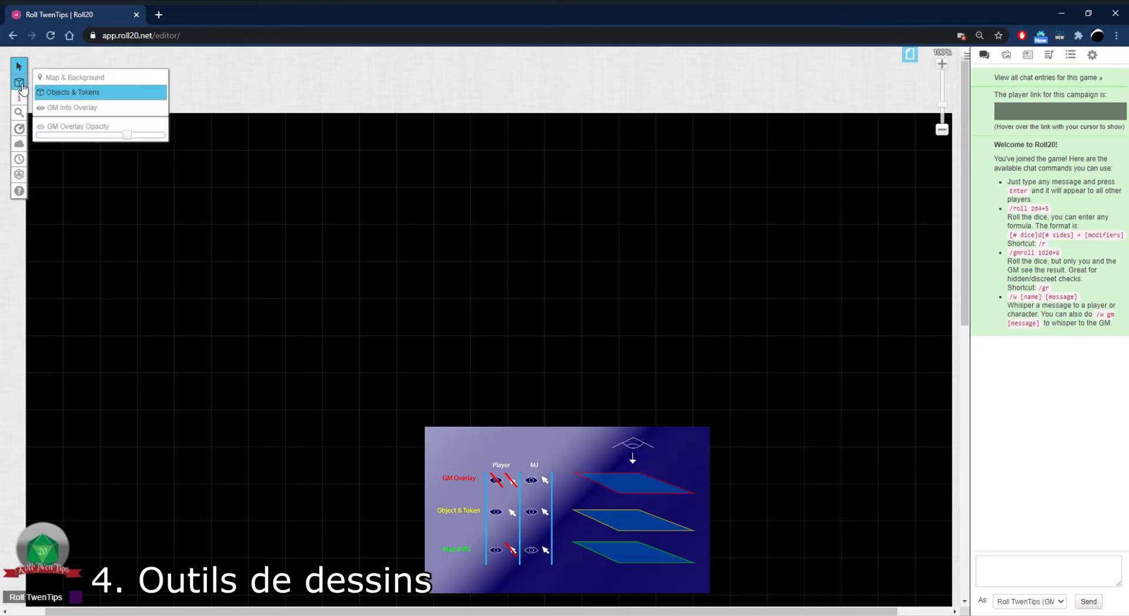
Draw a rectangle about 8 by 10 cells near the map's upper-left corner on the Map & Background layer.
mouse_move(25, 105)
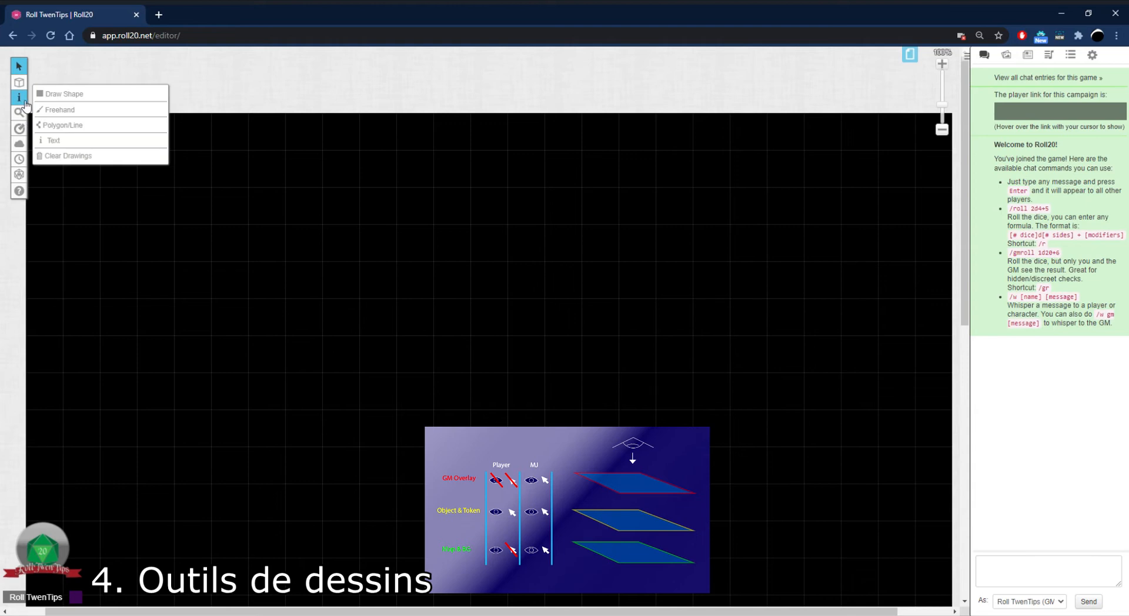
left_click(73, 77)
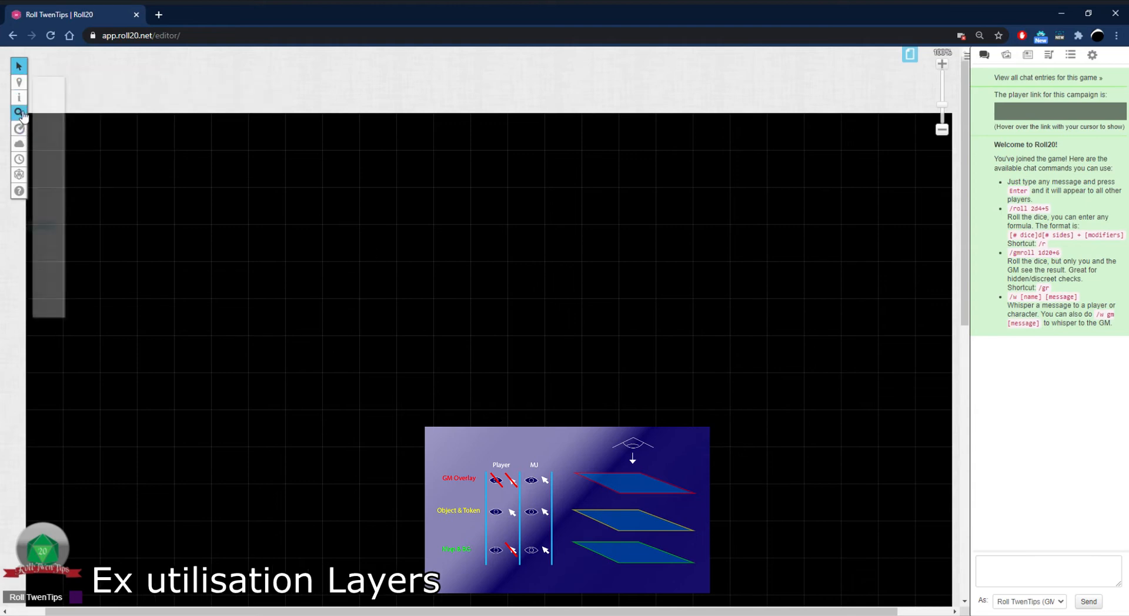
mouse_move(19, 97)
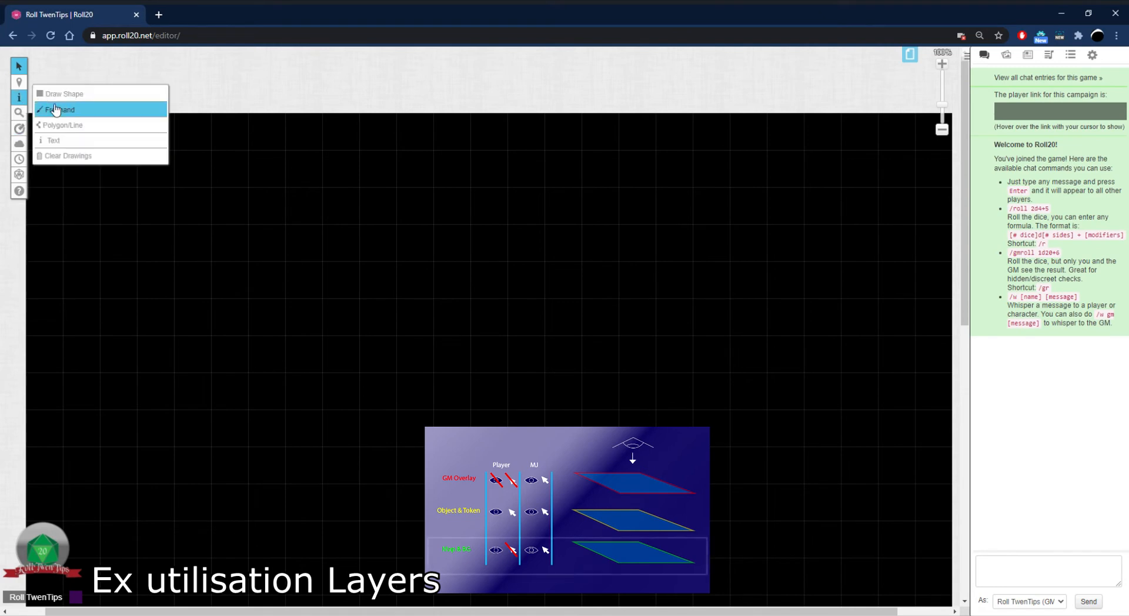
left_click(57, 94)
mouse_move(103, 156)
left_mouse_down()
mouse_move(397, 526)
mouse_move(390, 517)
left_mouse_up()
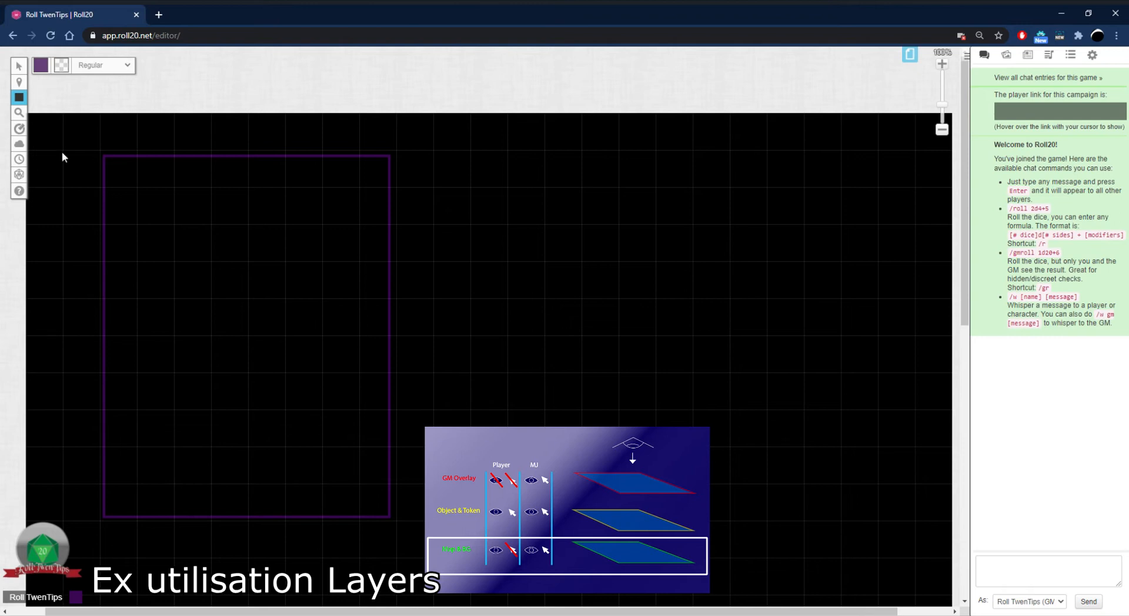
Sketch freehand dividing lines inside the rectangle: a V from its upper corners, a vertical line, and two branches toward its lower corners.
mouse_move(19, 112)
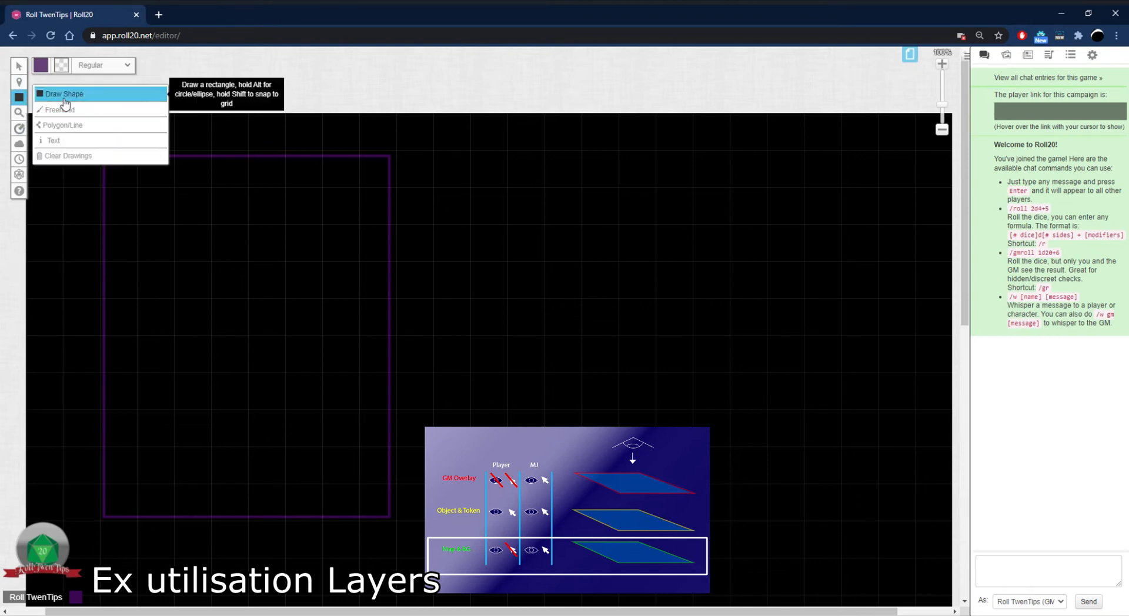
left_click(62, 110)
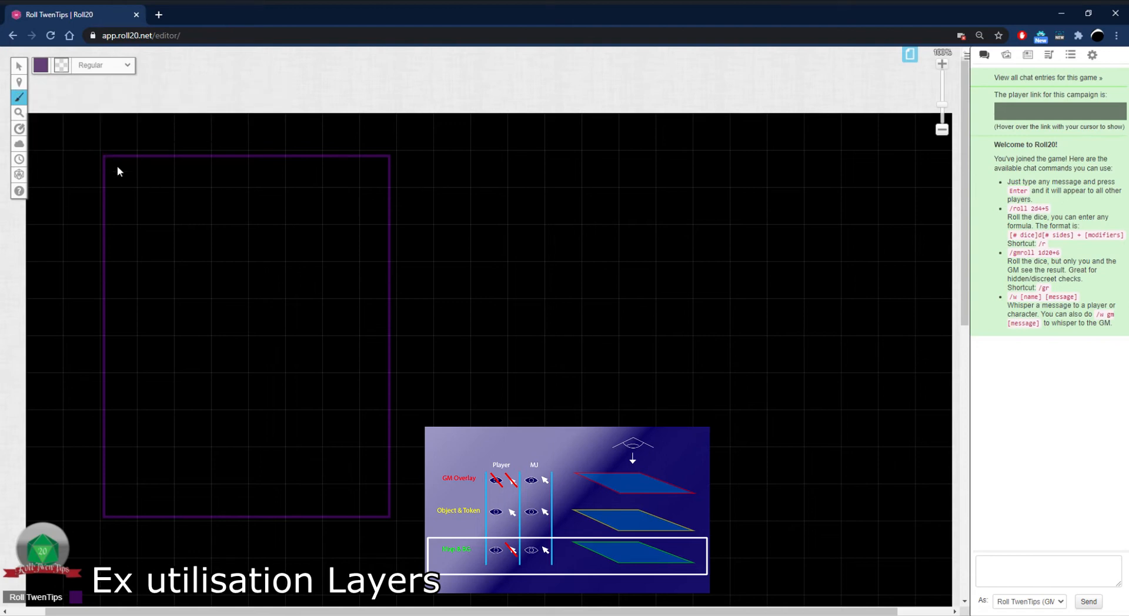
mouse_move(143, 189)
left_mouse_down()
mouse_move(258, 312)
mouse_move(379, 168)
left_mouse_up()
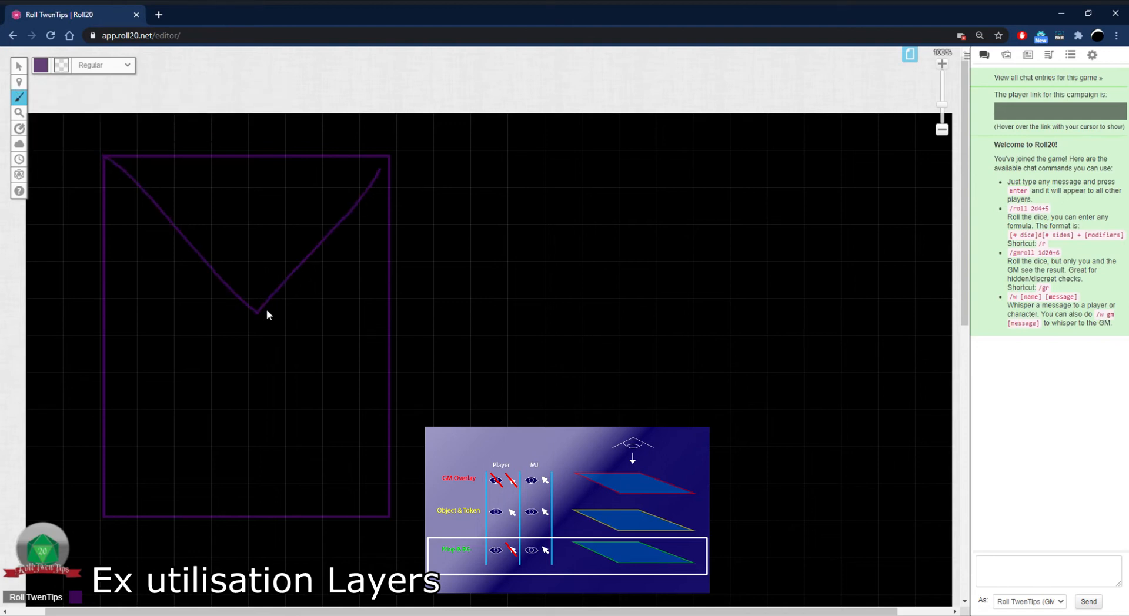
left_click_drag(259, 425, 158, 511)
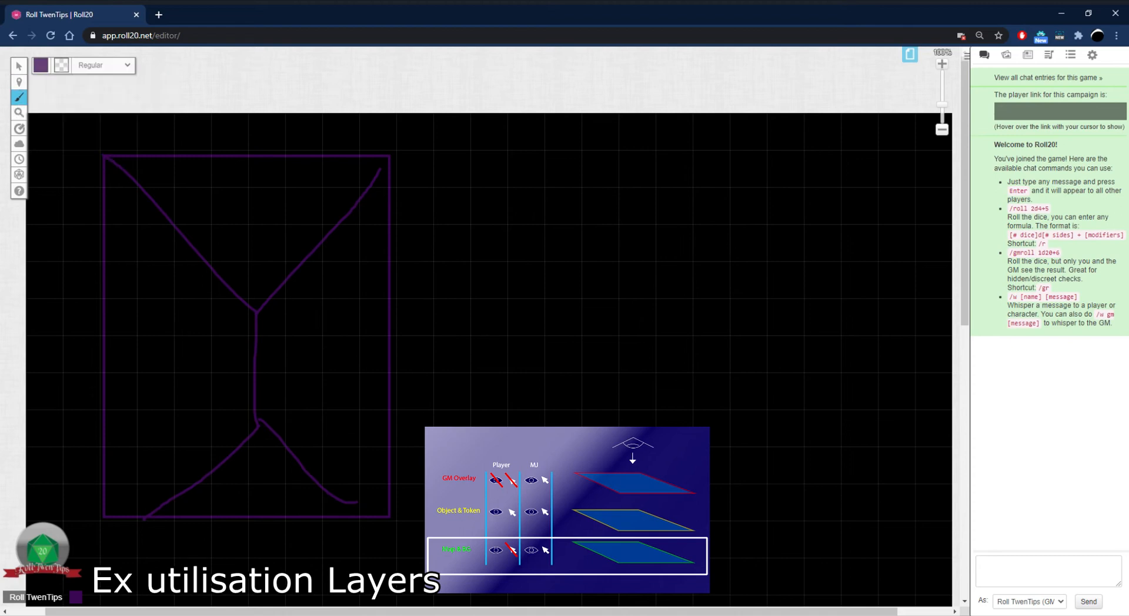
Select the rectangle on the Map & Background layer, shift it slightly, and deselect it.
left_click(18, 65)
left_click_drag(344, 151, 404, 220)
mouse_move(394, 262)
left_mouse_down()
mouse_move(411, 264)
mouse_move(394, 264)
left_mouse_up()
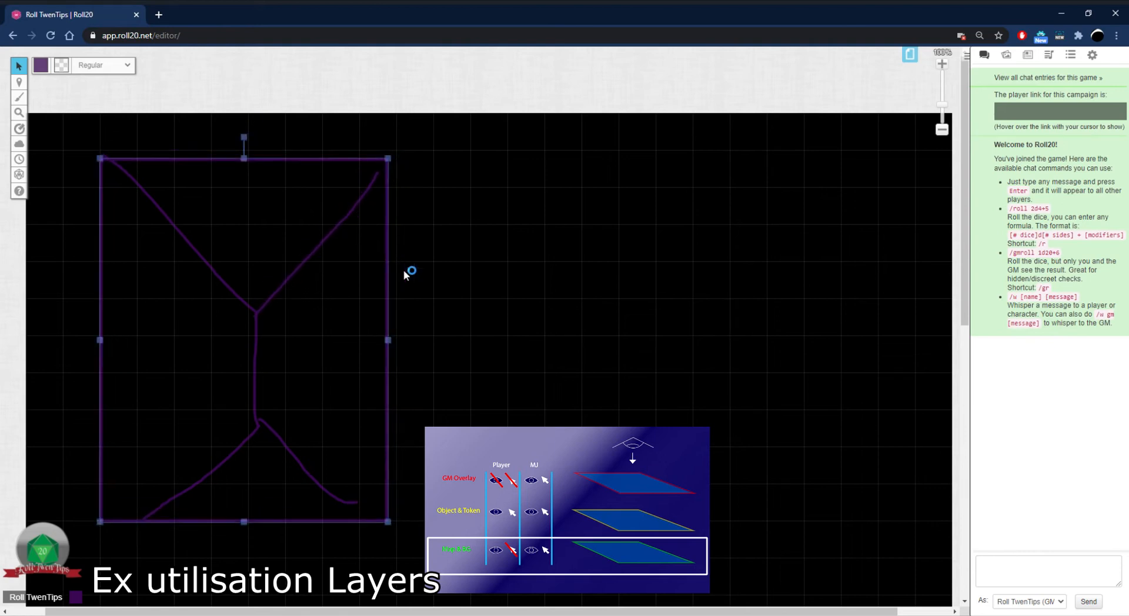
left_click(411, 272)
Switch to the Objects & Tokens layer and try to select the rectangle and lines drawn on the background layer.
mouse_move(19, 82)
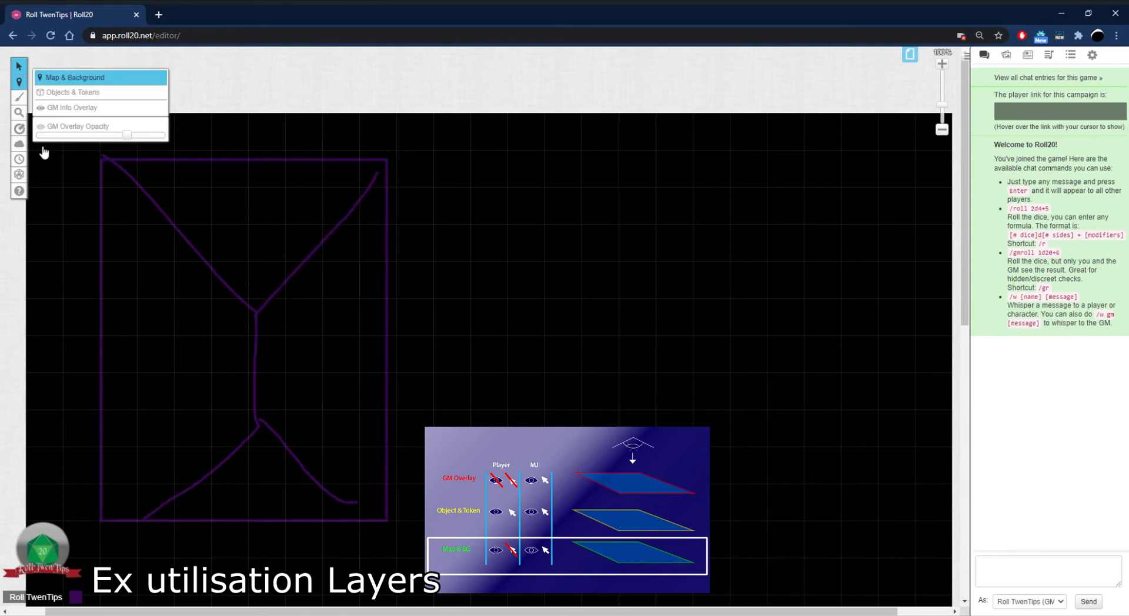
left_click(70, 94)
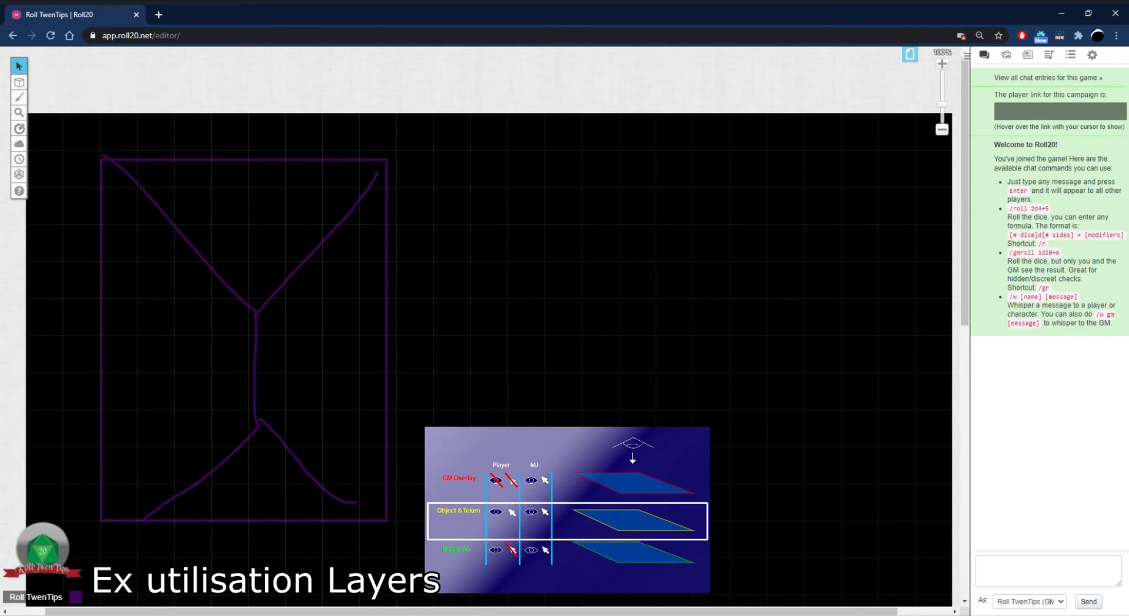
left_click_drag(74, 244, 506, 549)
left_click_drag(531, 461, 241, 274)
left_click(368, 445)
left_click(365, 445)
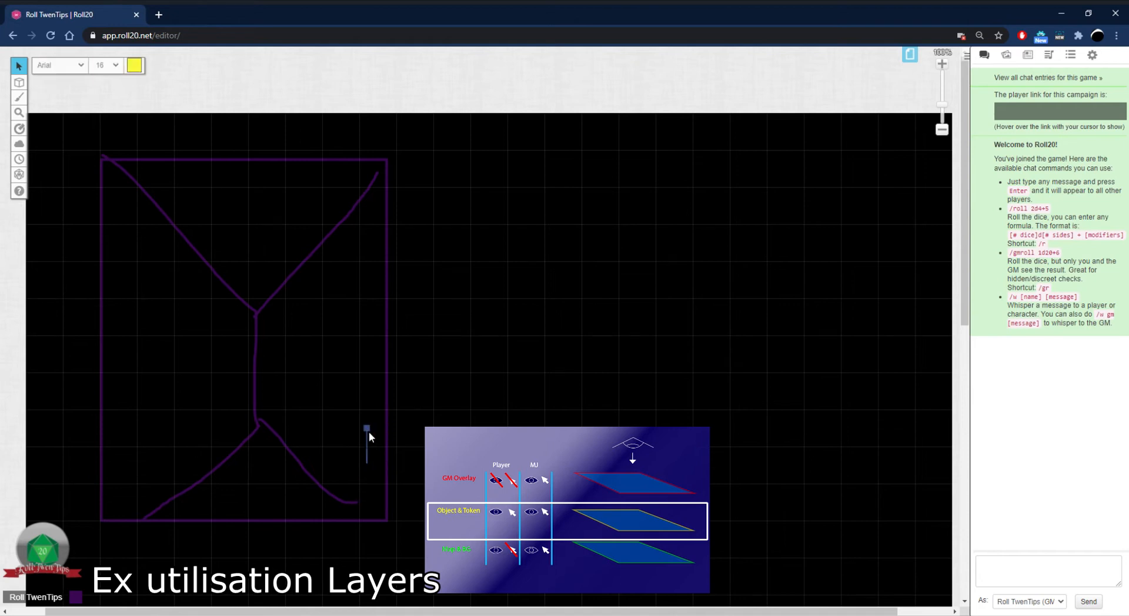
mouse_move(367, 429)
left_mouse_down()
mouse_move(432, 476)
mouse_move(267, 398)
mouse_move(112, 238)
left_mouse_up()
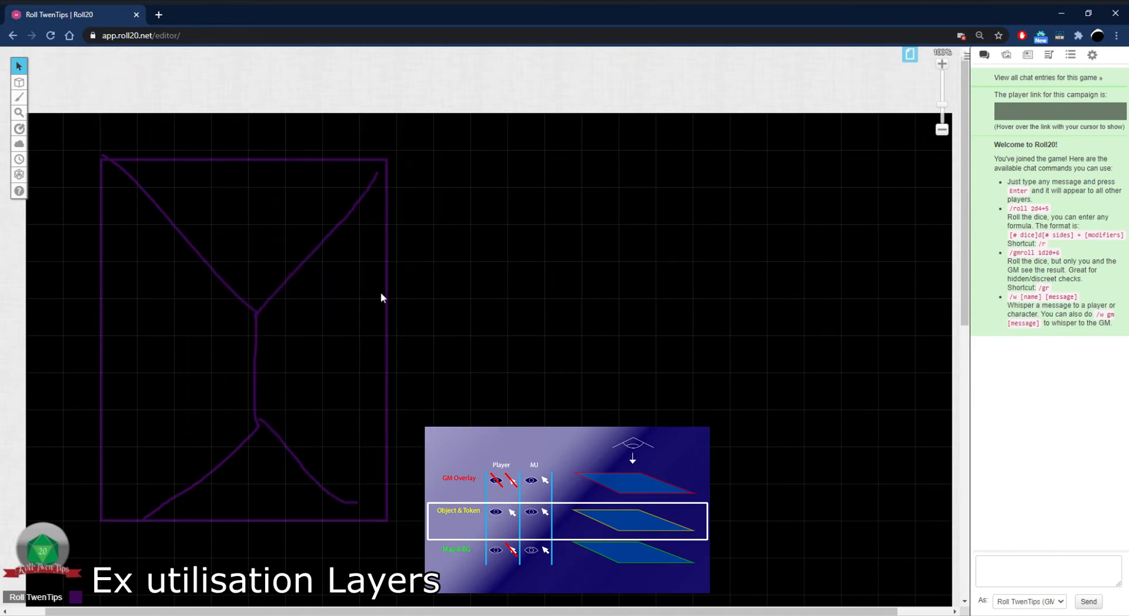
left_click_drag(245, 163, 472, 400)
left_click(366, 442)
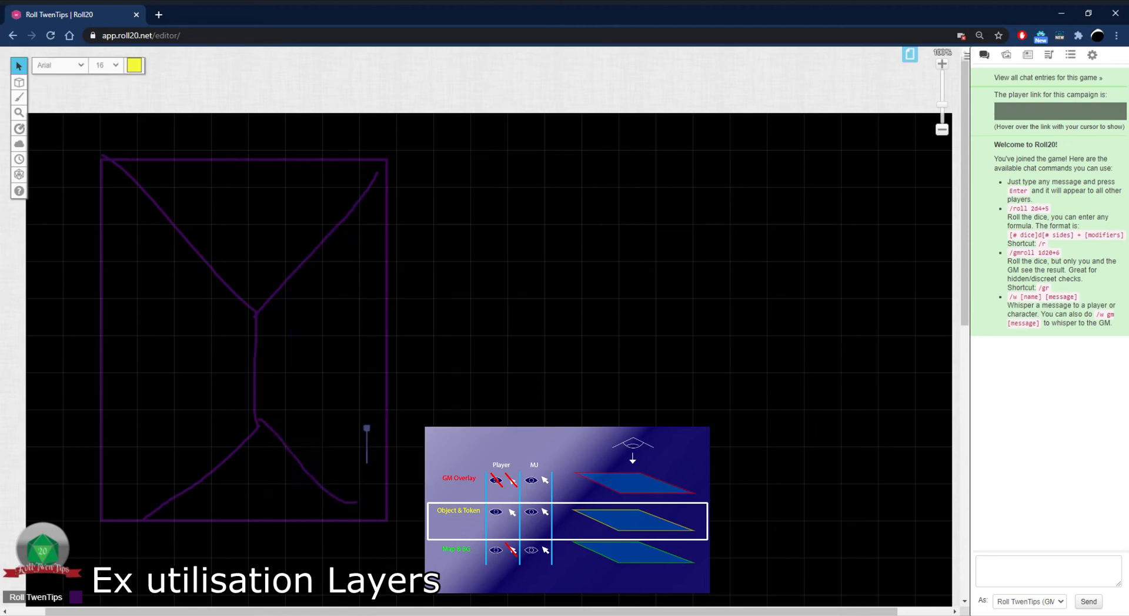
mouse_move(453, 518)
left_mouse_down()
mouse_move(302, 440)
mouse_move(111, 153)
mouse_move(92, 146)
left_mouse_up()
left_click(147, 252)
Draw an unfilled circle about 3 cells across to the right of the rectangle on the Objects & Tokens layer.
left_click(18, 97)
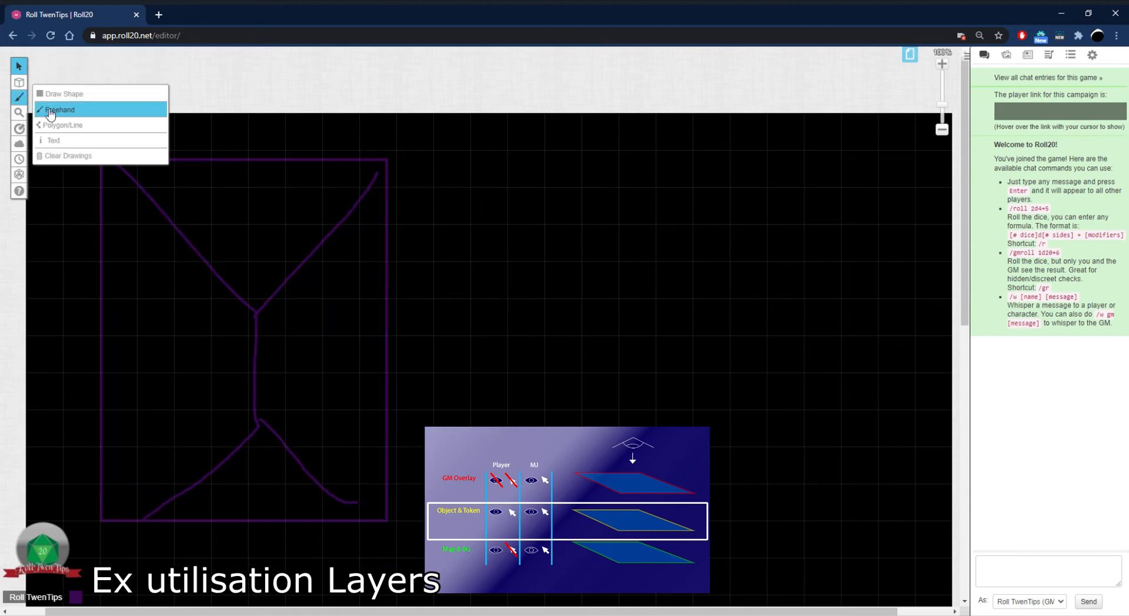
left_click(58, 94)
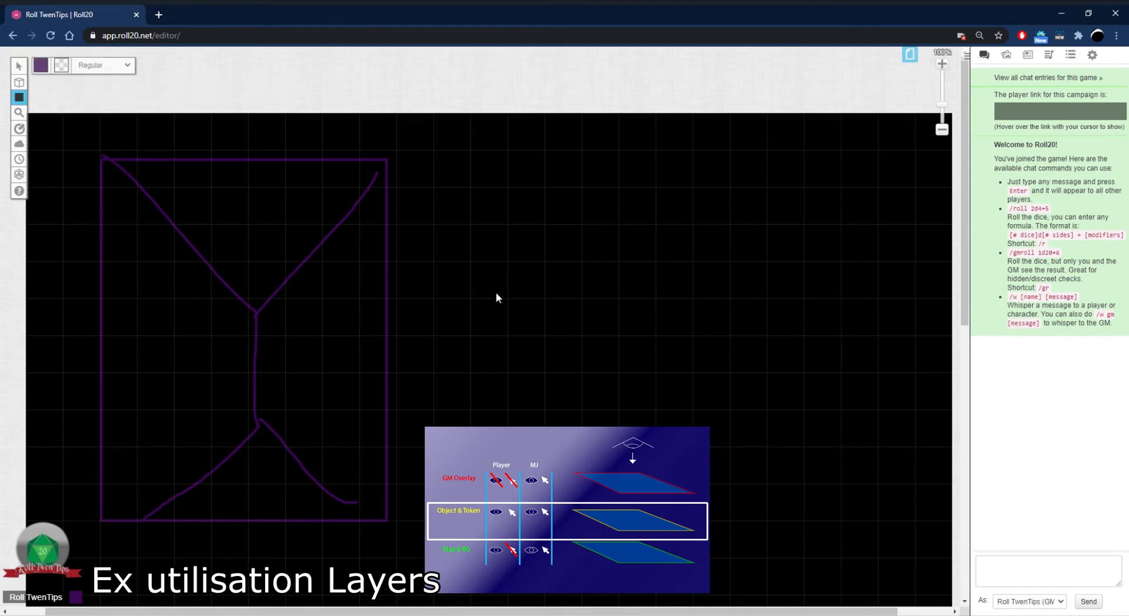
mouse_move(503, 305)
left_mouse_down()
mouse_move(617, 426)
mouse_move(606, 422)
left_mouse_up()
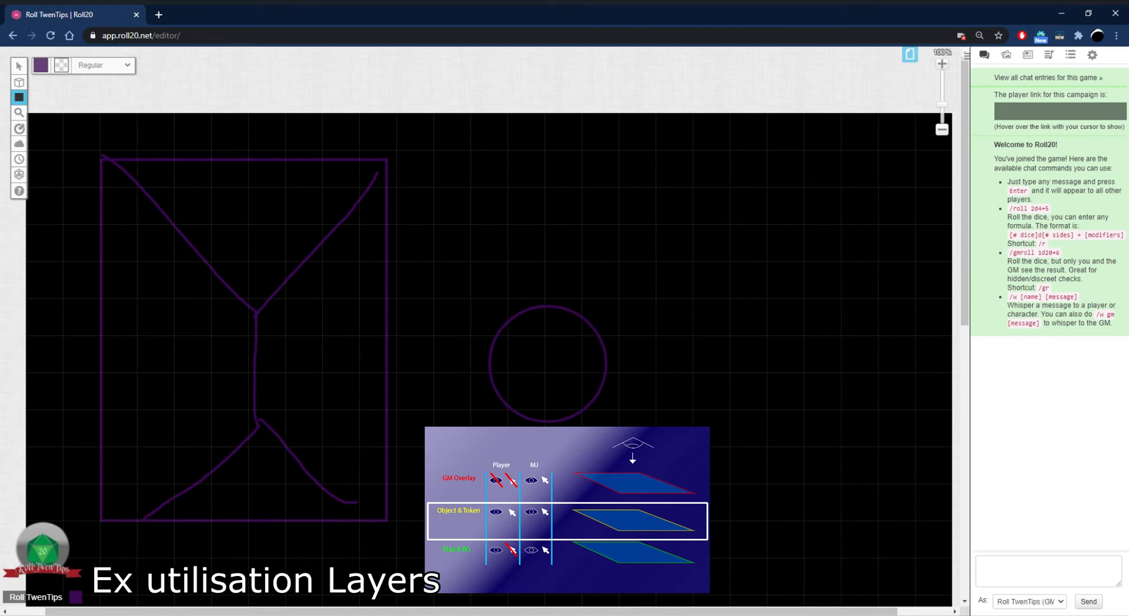
Set the fill color to violet and draw a filled circle about 3 cells across, overlapping the unfilled one's upper right.
left_click(61, 65)
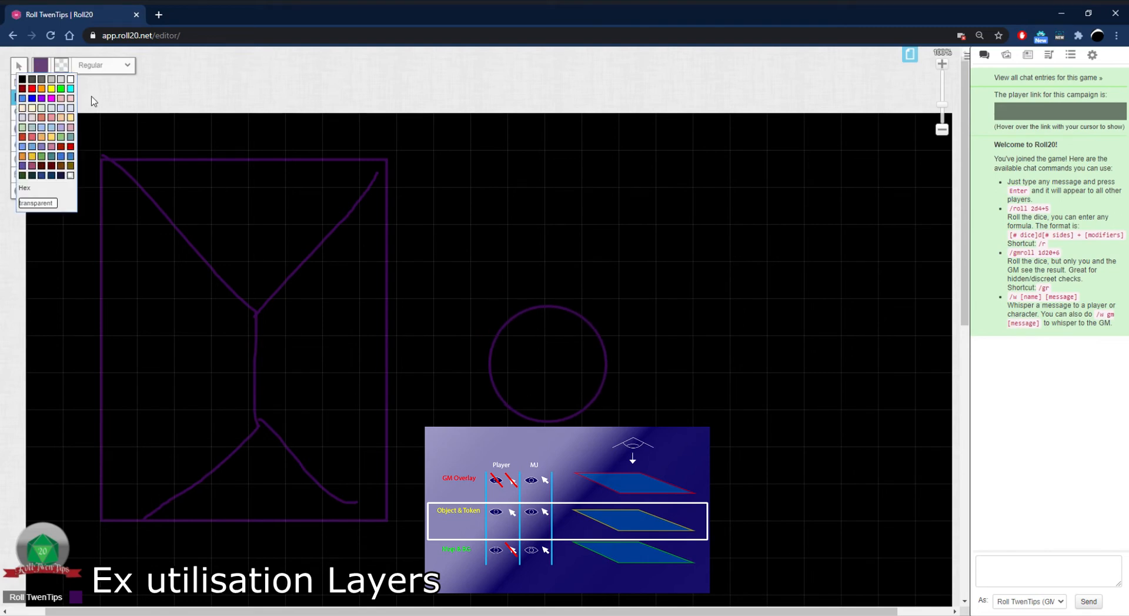
left_click(42, 103)
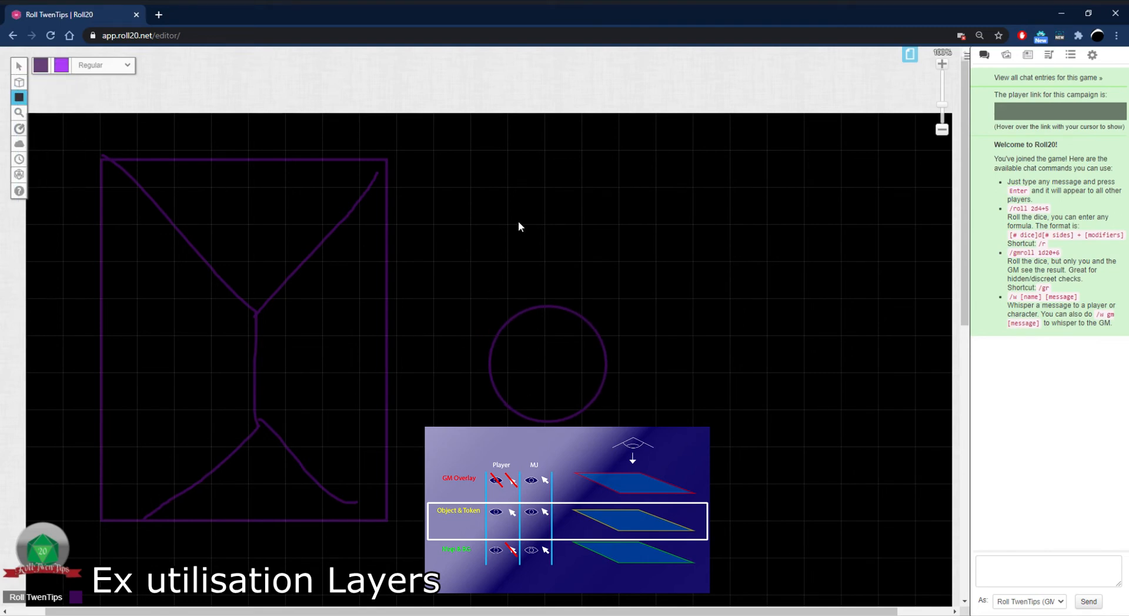
mouse_move(542, 217)
left_mouse_down()
mouse_move(678, 334)
mouse_move(649, 330)
left_mouse_up()
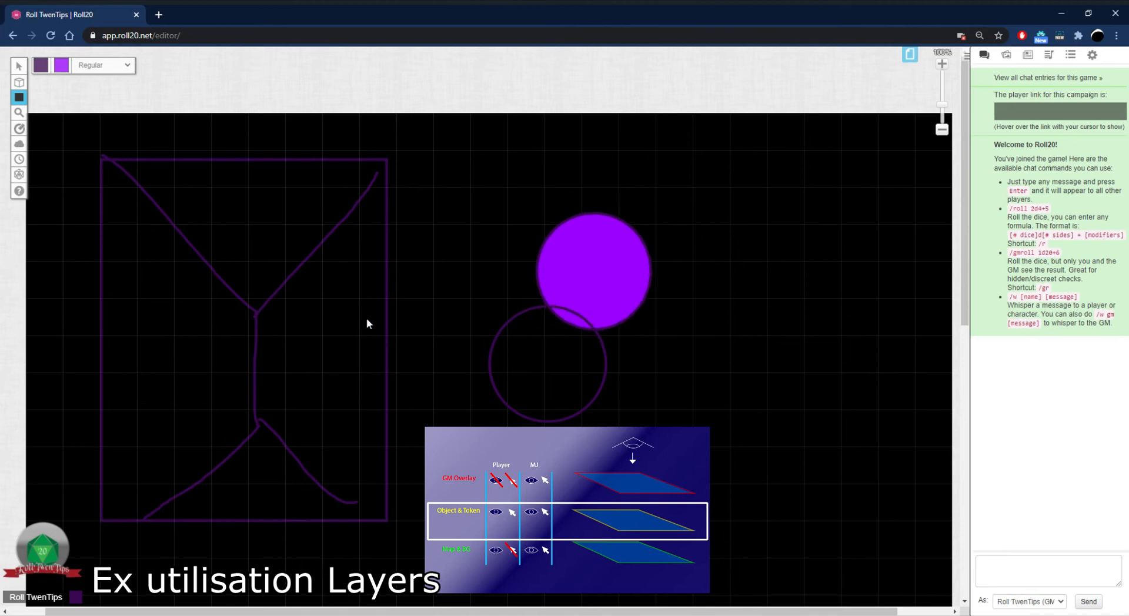
Select the unfilled circle and delete it.
left_click(19, 66)
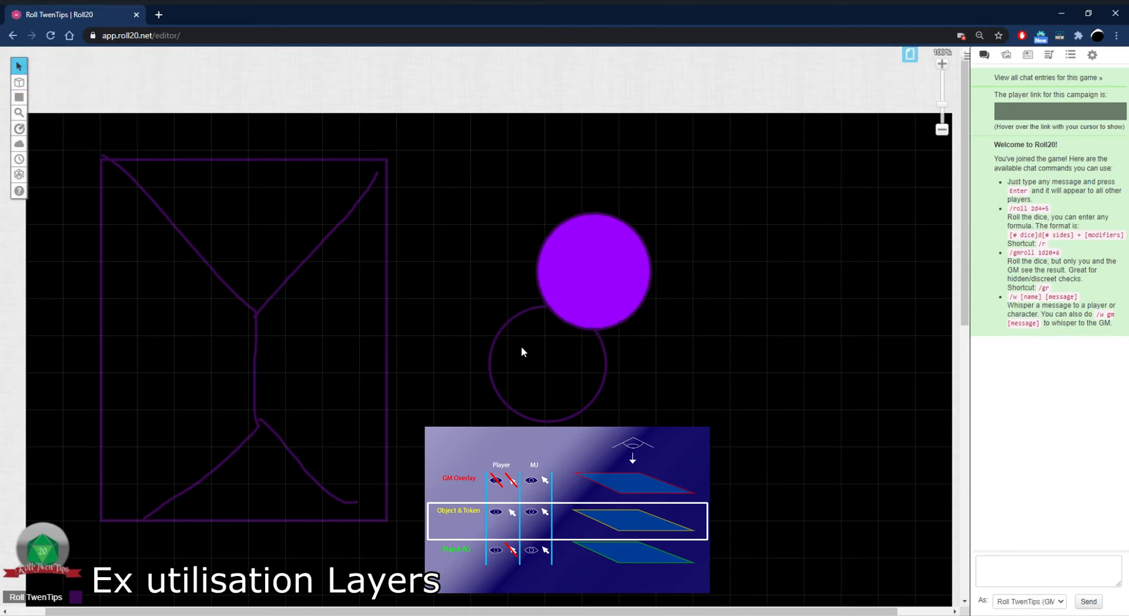
left_click(513, 327)
left_click_drag(514, 327, 462, 404)
key("Delete")
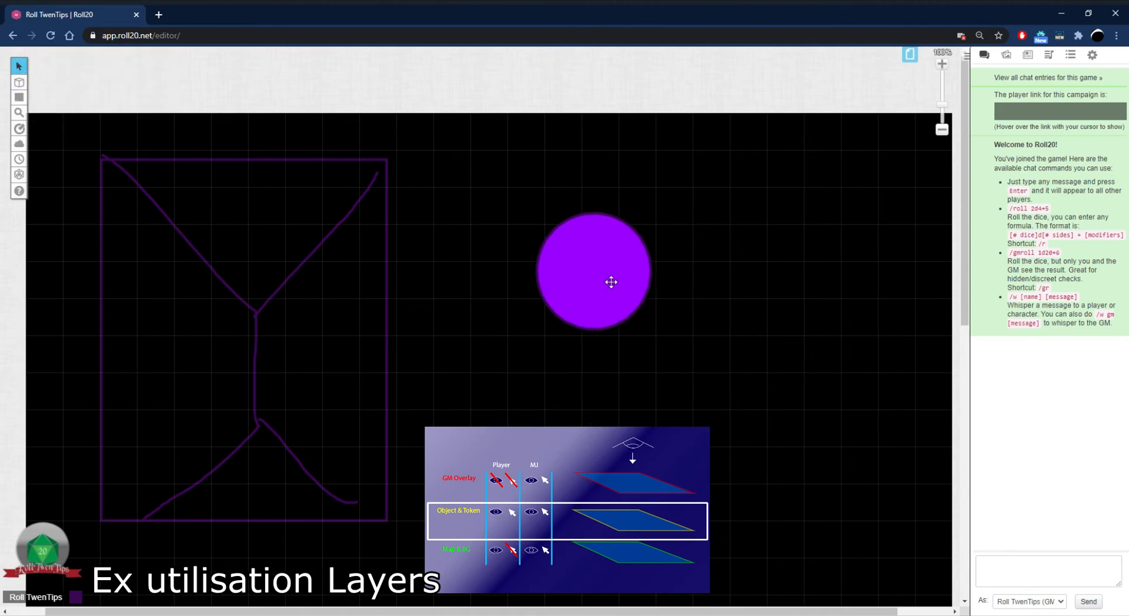
Move the violet circle around the map, place it at the rectangle's lower-right corner, and deselect it.
left_click_drag(611, 282, 530, 271)
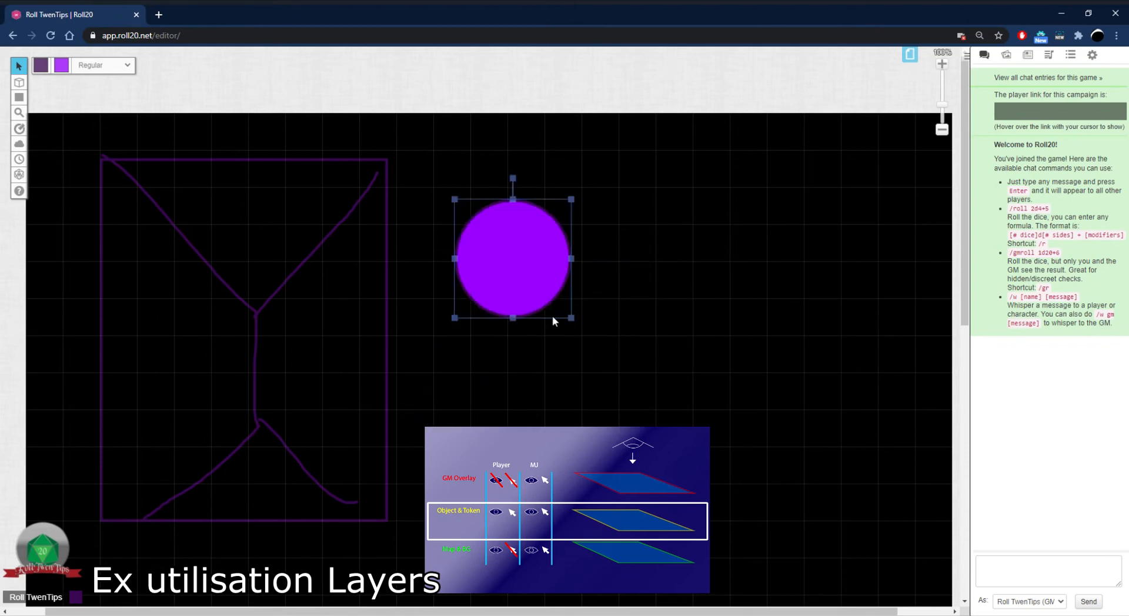
left_click_drag(552, 315, 506, 446)
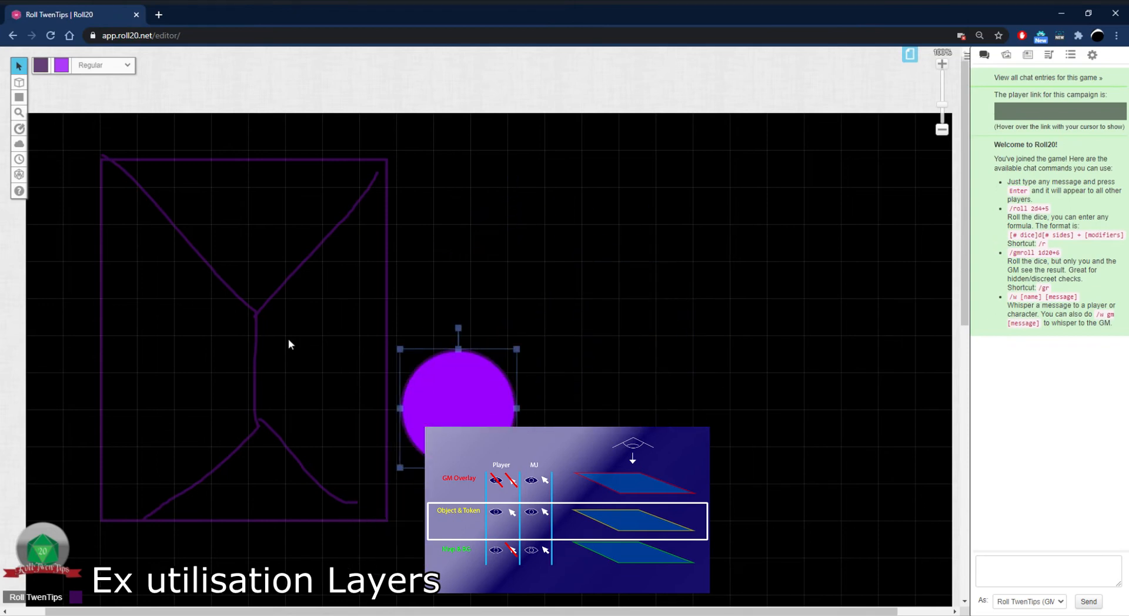
left_click(546, 295)
left_click(506, 390)
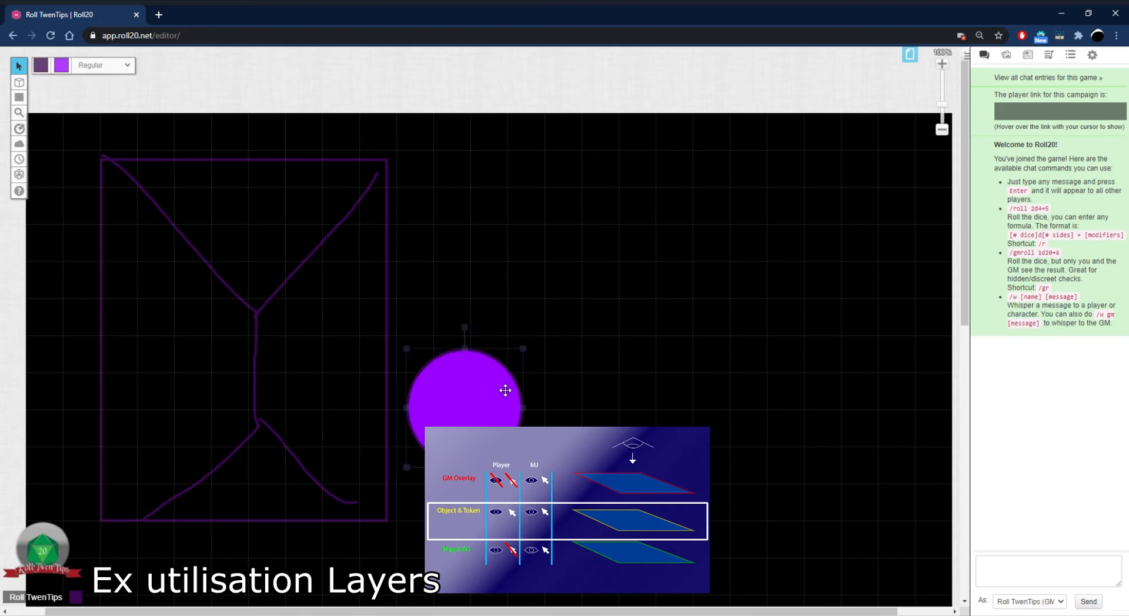
left_click_drag(440, 371, 420, 439)
left_click(294, 197)
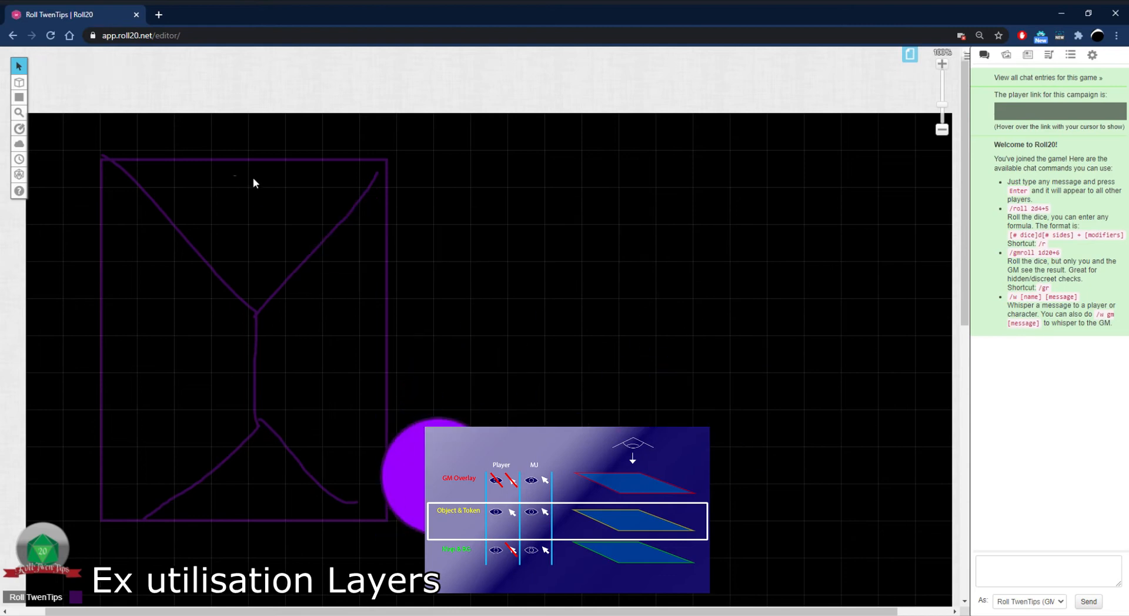
Move the violet circle clear of the outlined rectangle, and draw a filled violet rectangle about 7 by 9.5 cells on the GM Info Overlay layer.
left_click_drag(406, 476, 557, 373)
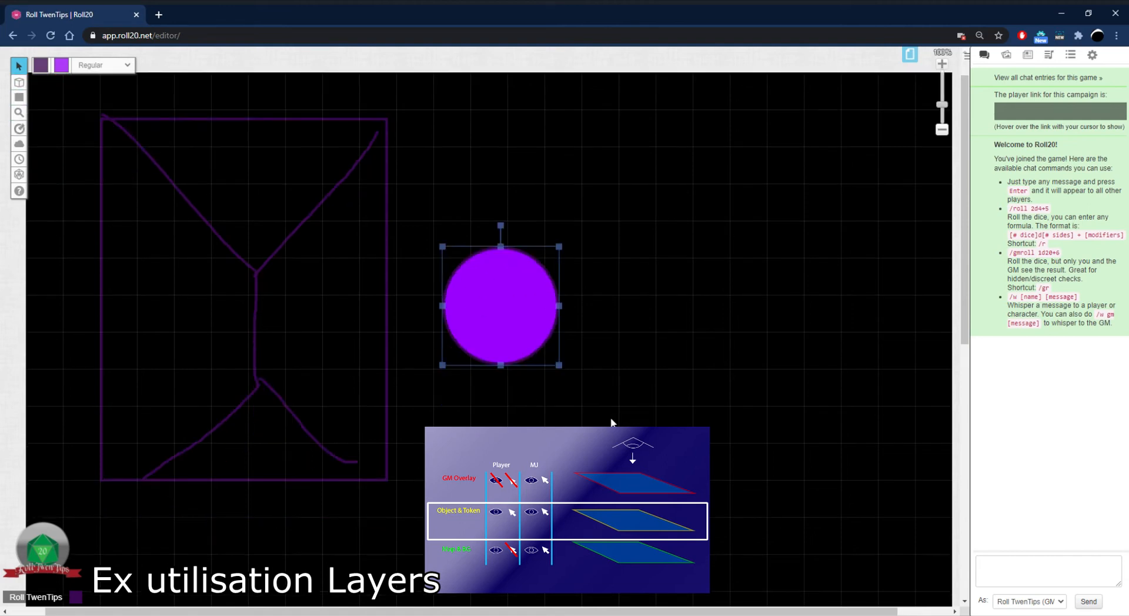
mouse_move(22, 88)
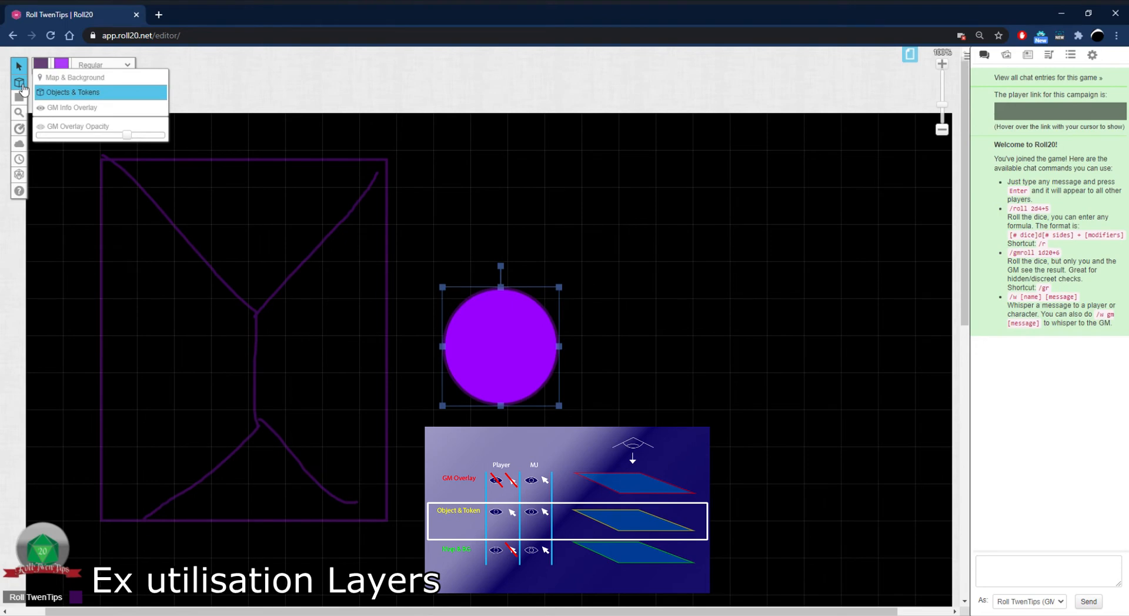
left_click(88, 107)
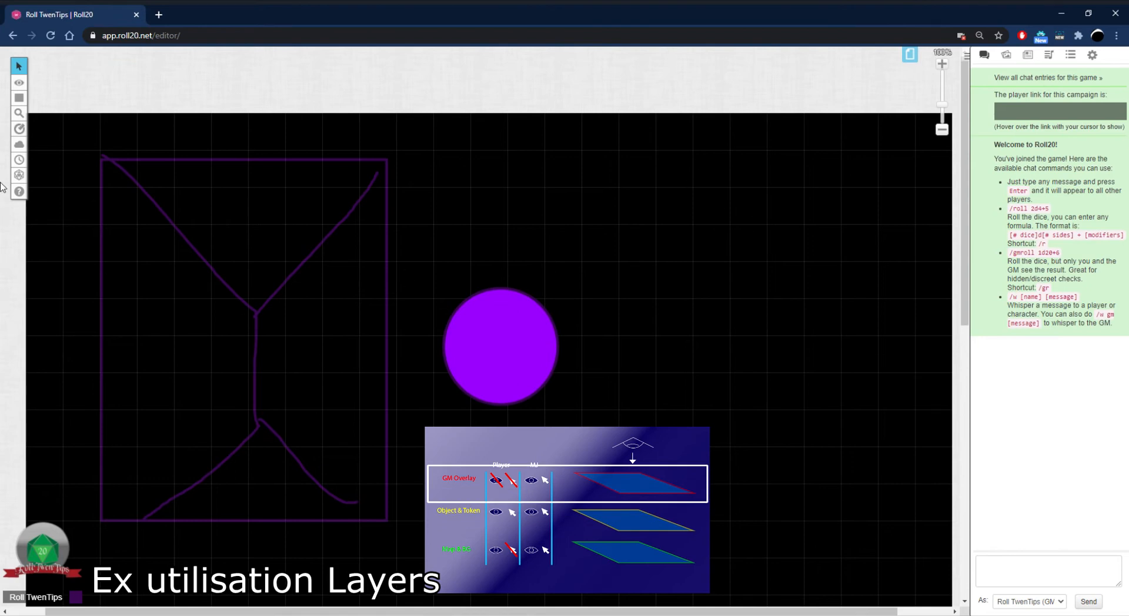
left_click(47, 91)
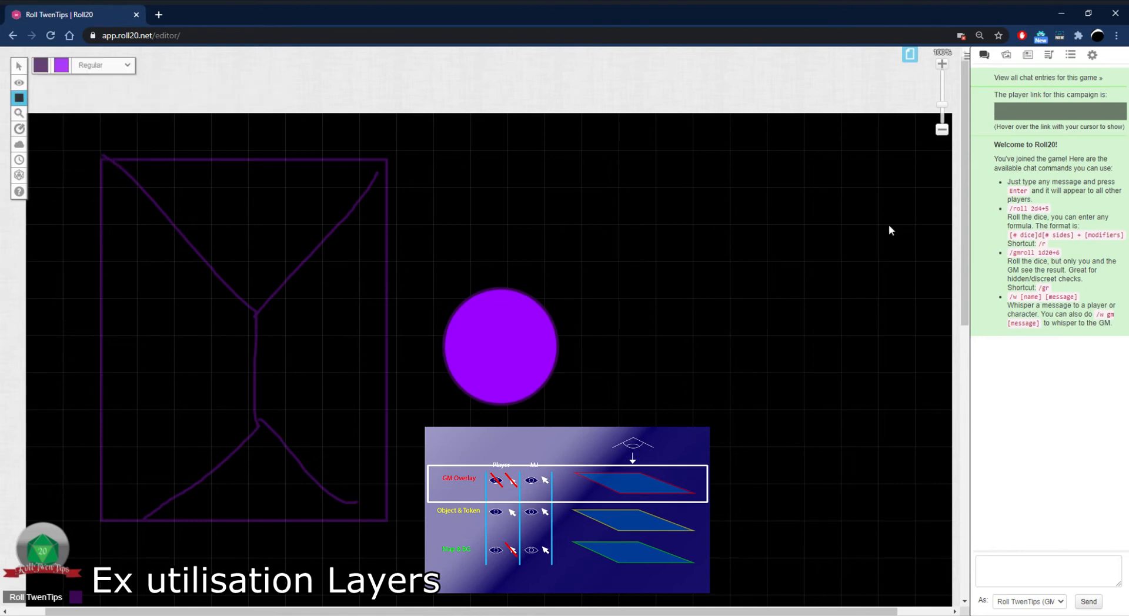
mouse_move(650, 160)
left_mouse_down()
mouse_move(869, 364)
mouse_move(937, 488)
mouse_move(919, 513)
left_mouse_up()
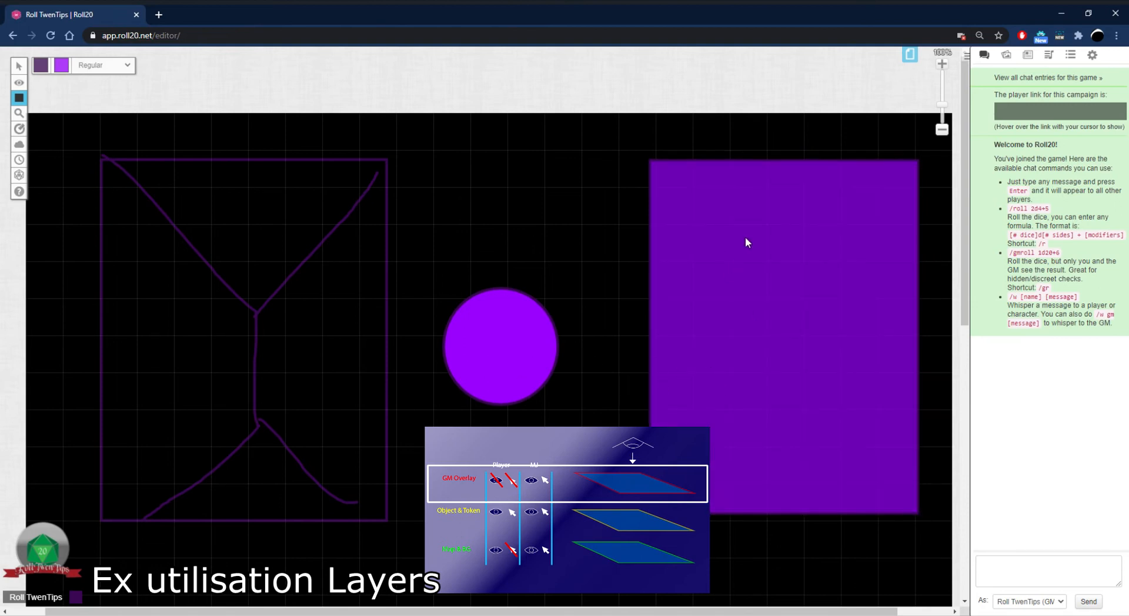
Lower the GM Overlay Opacity to about 20%.
mouse_move(19, 82)
left_click(88, 106)
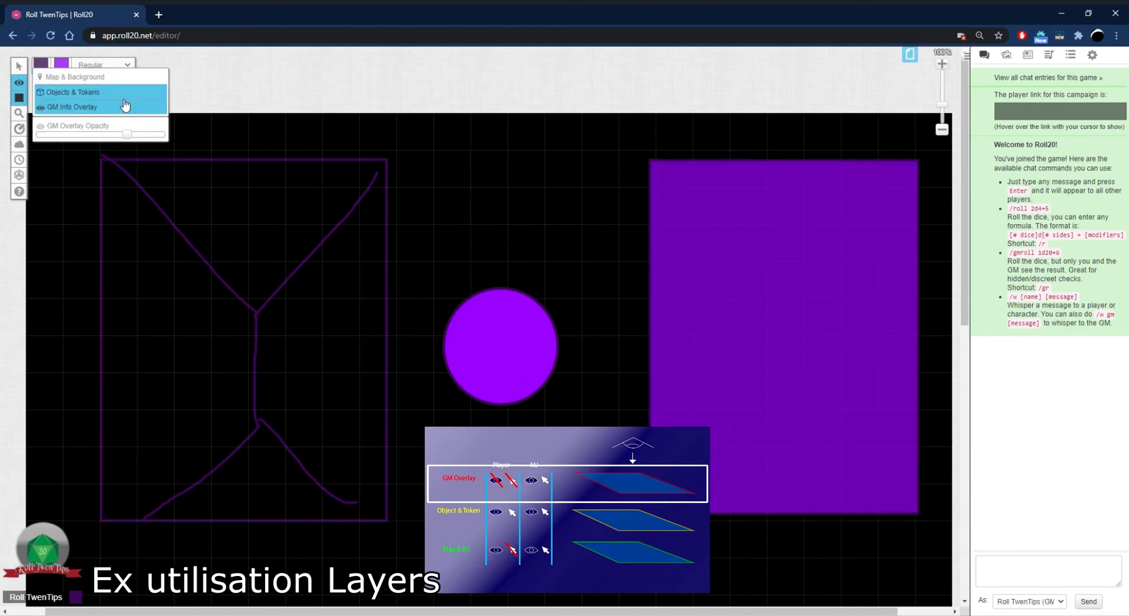
left_click_drag(133, 139, 61, 134)
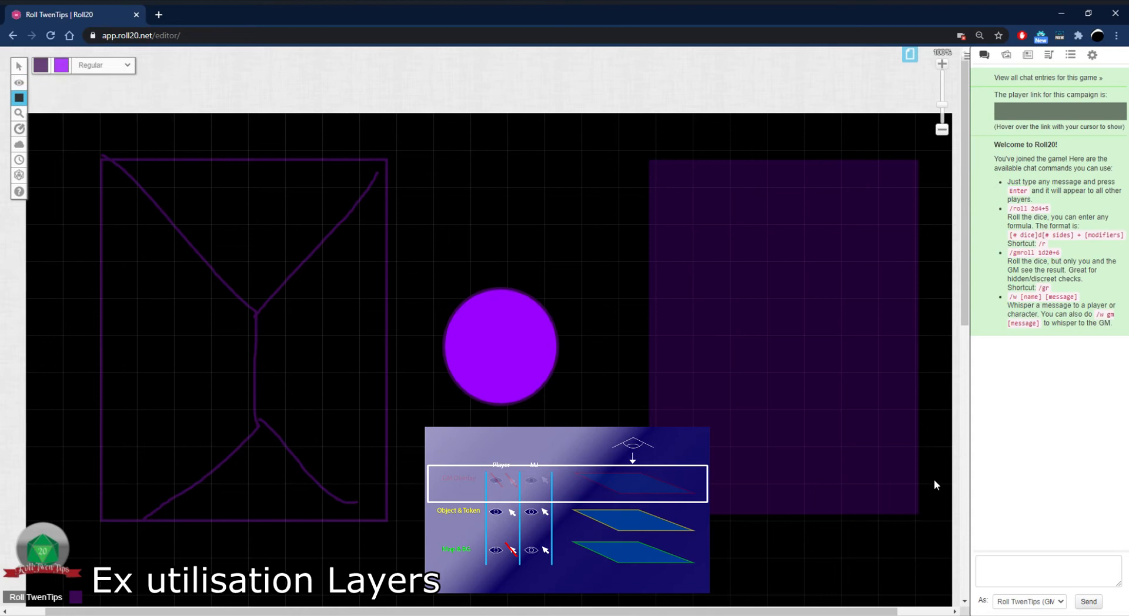
On the Objects & Tokens layer, move the violet circle over the GM overlay rectangle, then back between the two rectangles.
left_click(19, 66)
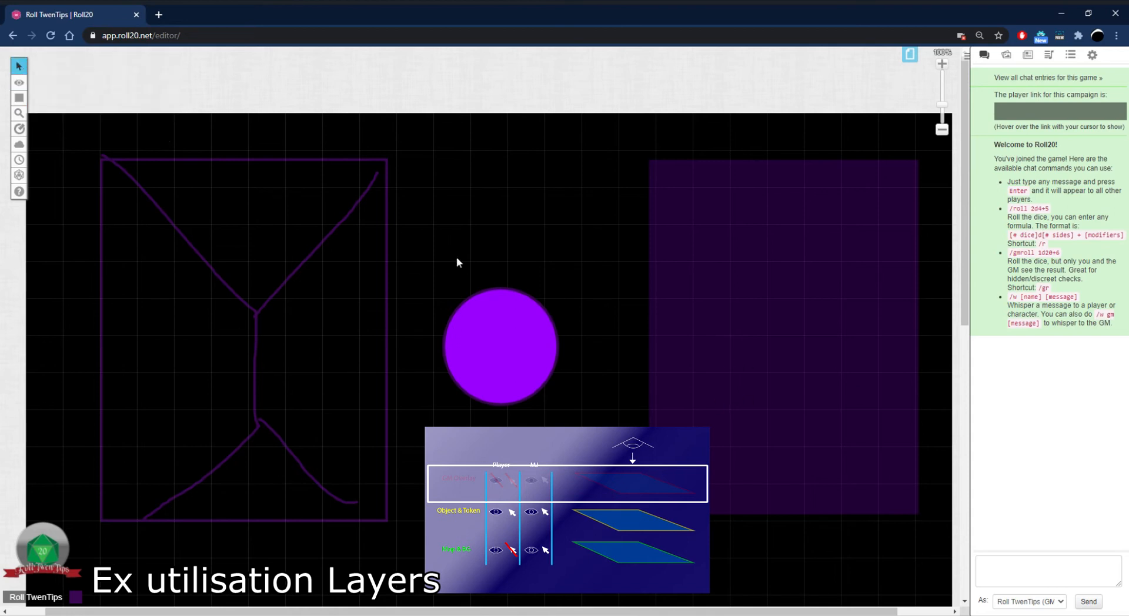
mouse_move(18, 83)
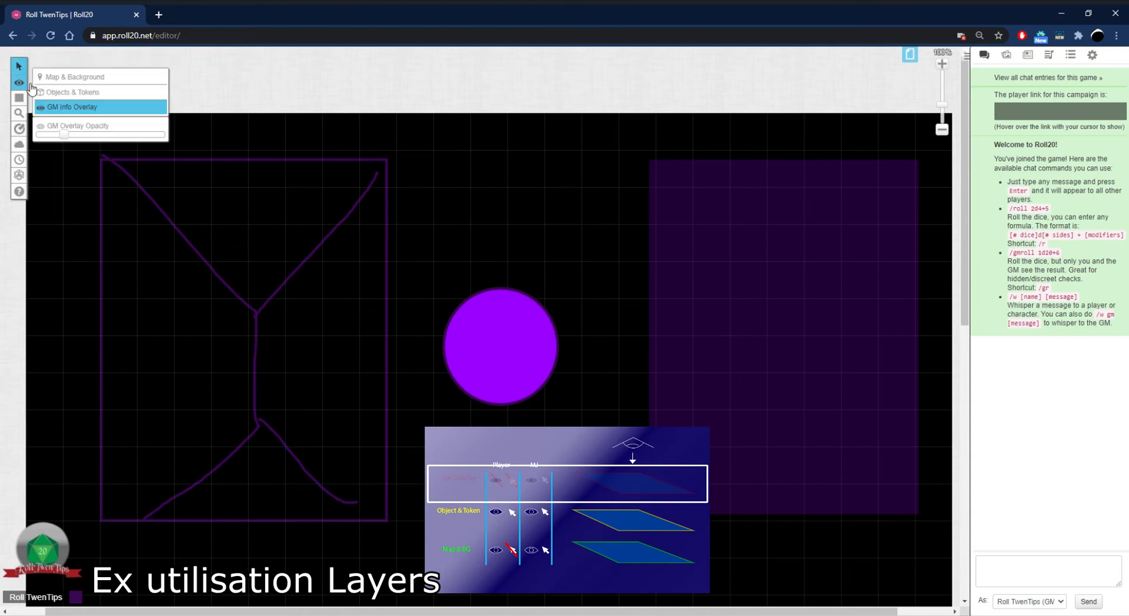
left_click(61, 93)
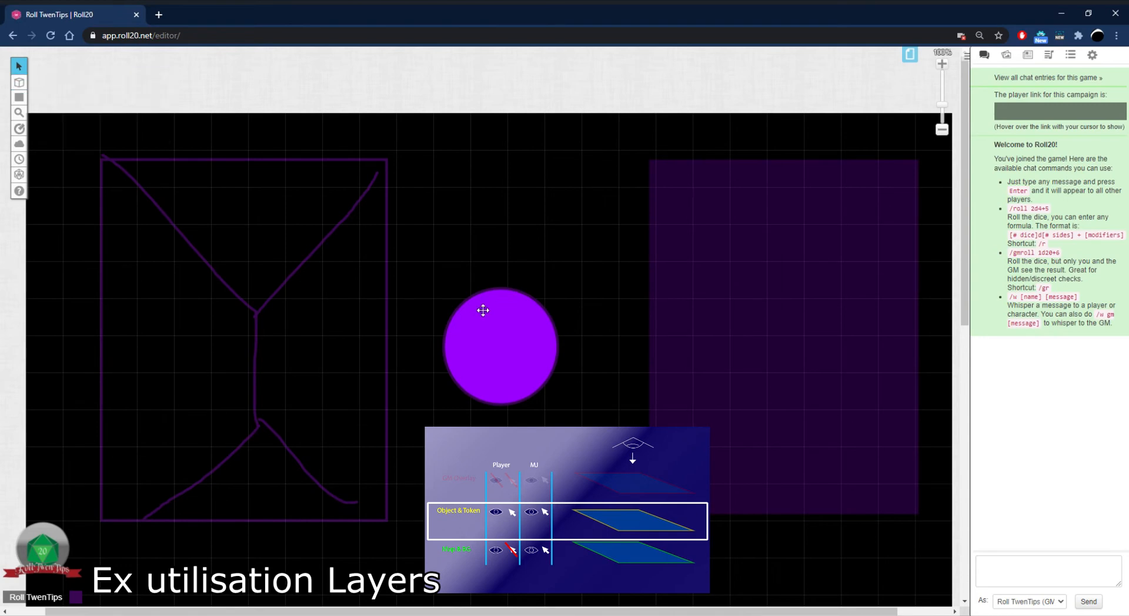
left_click_drag(511, 368, 798, 415)
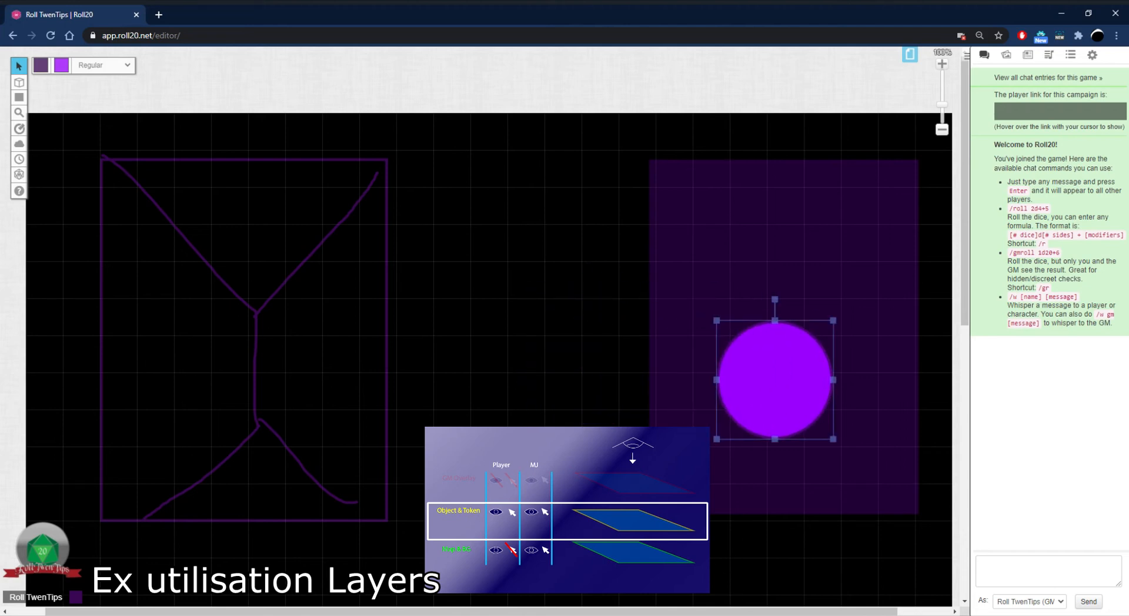
left_click_drag(769, 365, 743, 341)
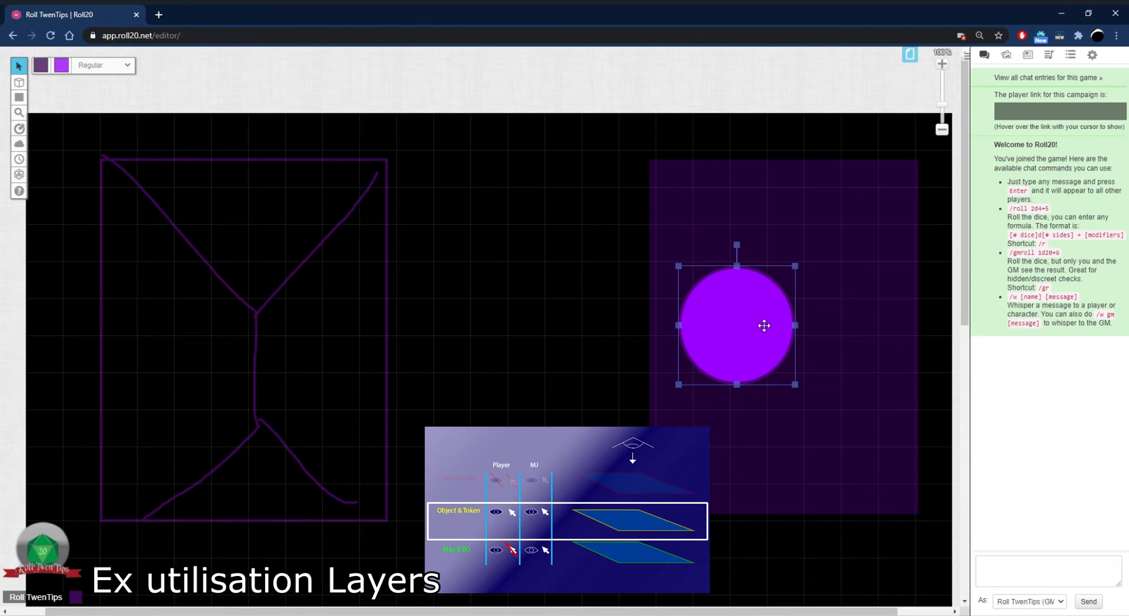
left_click_drag(764, 325, 538, 337)
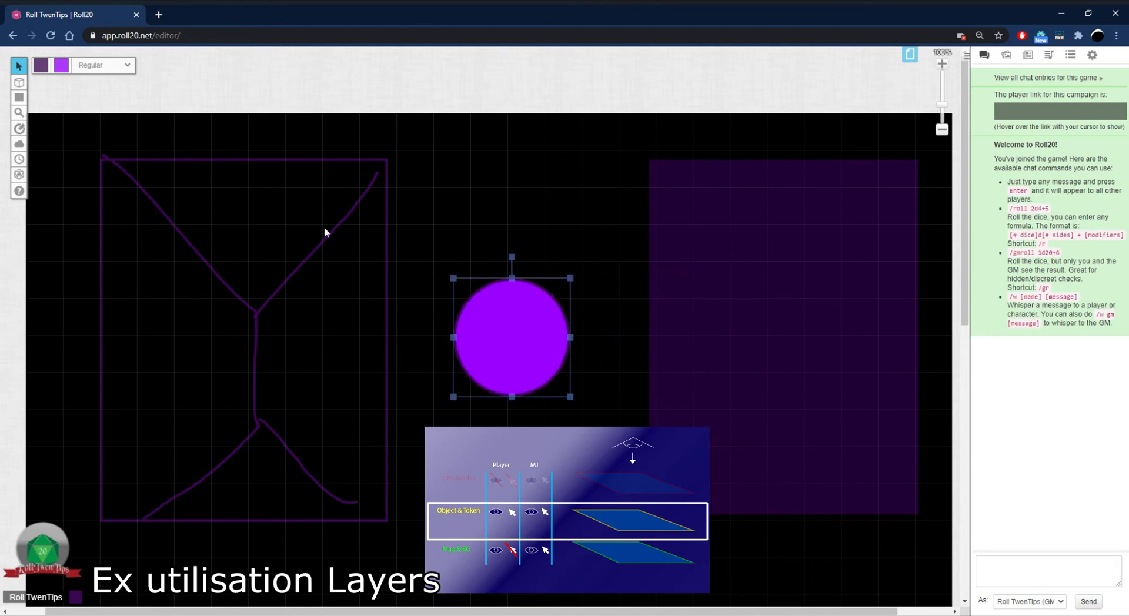
Try box-selecting the outlined rectangle, the circle and the GM overlay rectangle from the Objects & Tokens layer.
left_click_drag(228, 128, 359, 545)
left_click_drag(313, 140, 428, 571)
left_click_drag(435, 198, 601, 428)
left_click_drag(651, 136, 905, 553)
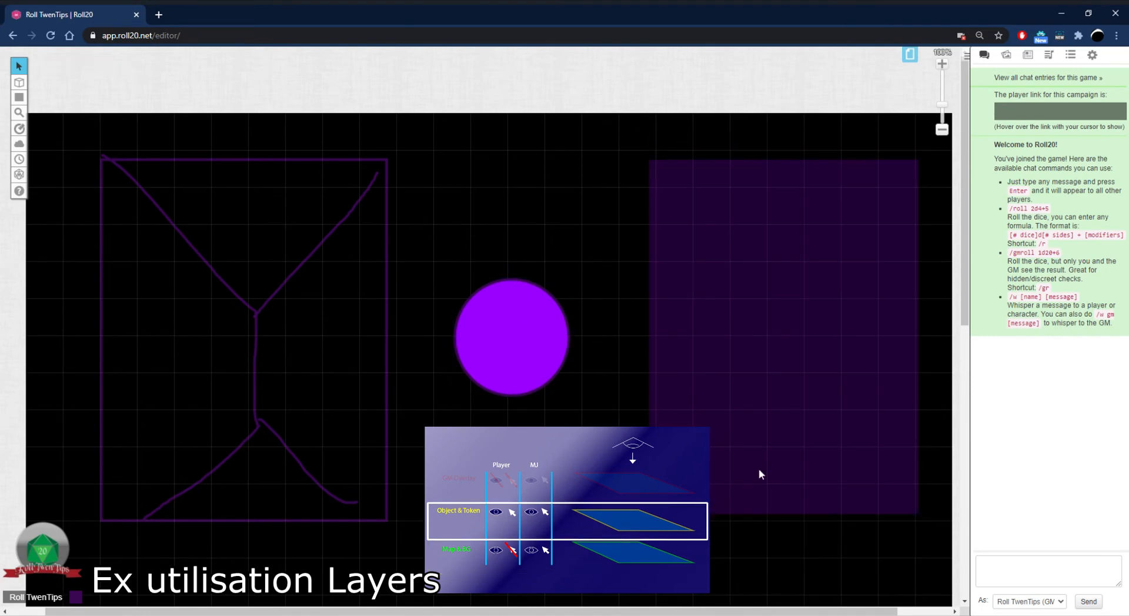
left_click(74, 109)
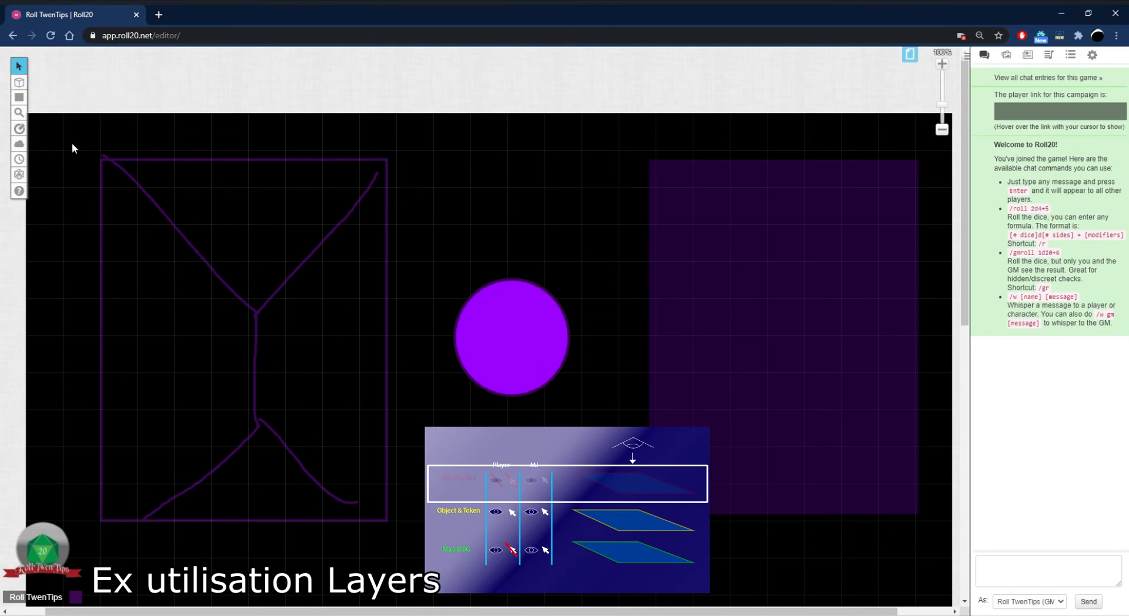
Try the preset zoom levels from 250% downwards, and set the map zoom to 60%.
mouse_move(19, 111)
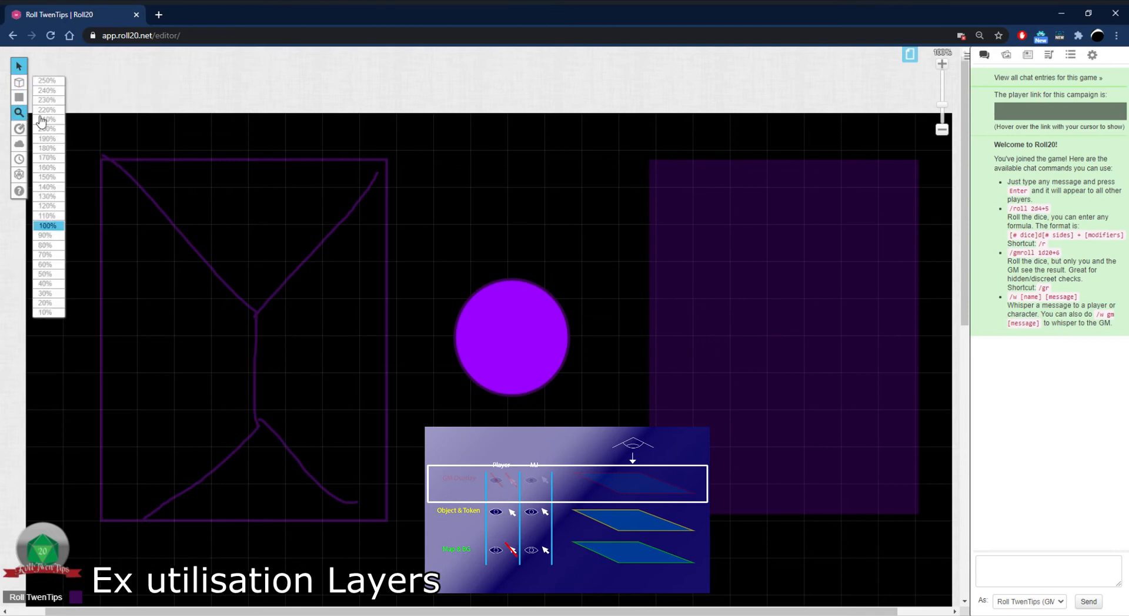
left_click(57, 82)
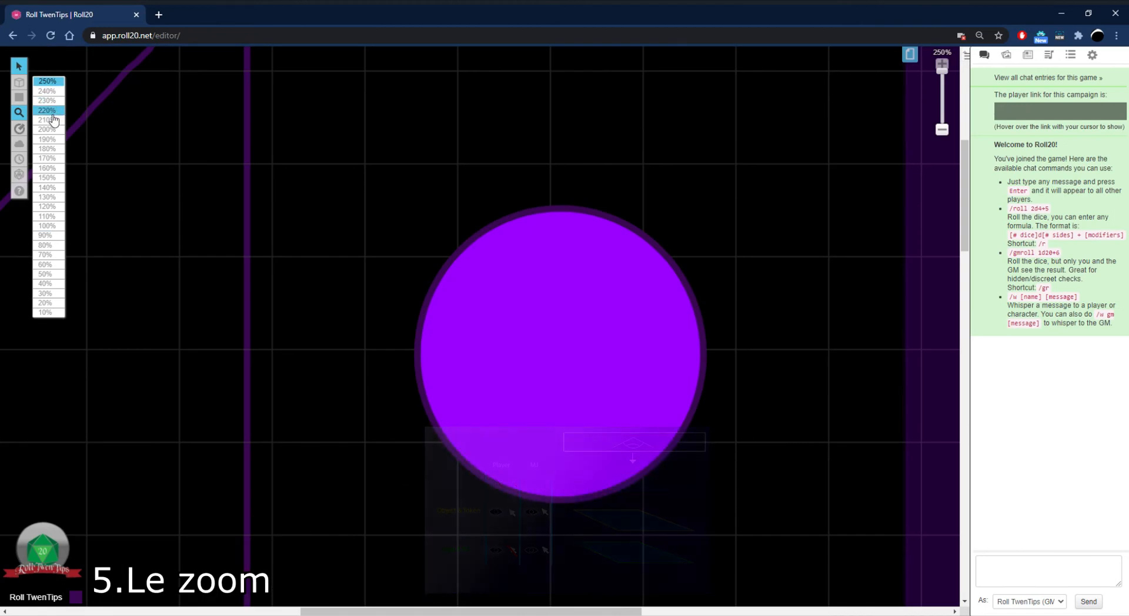
left_click(52, 110)
left_click(51, 158)
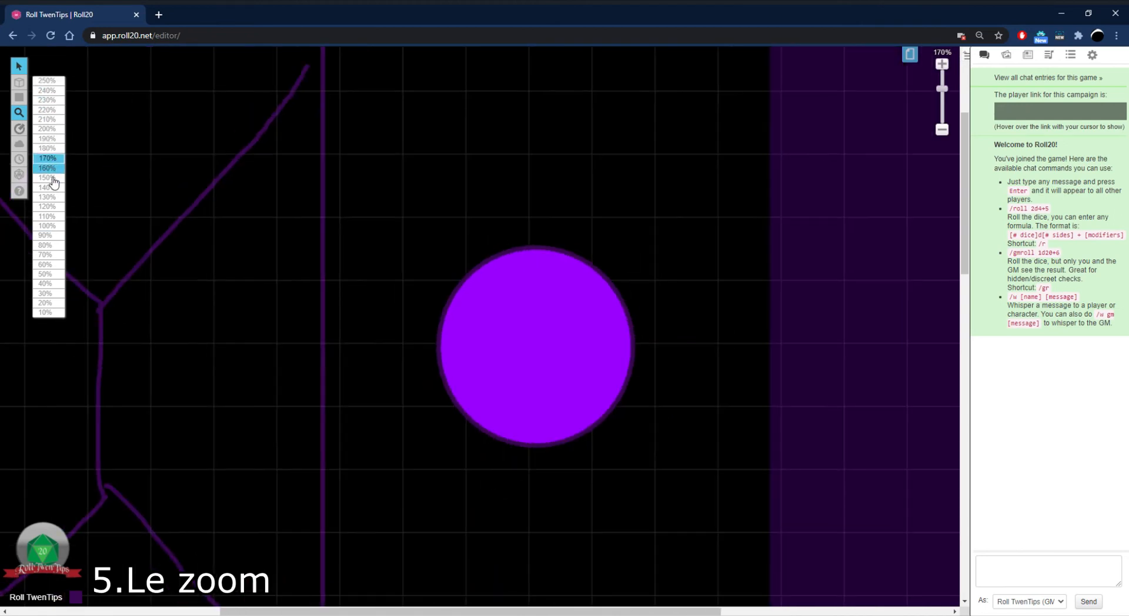
left_click(52, 196)
left_click(52, 254)
left_click(57, 270)
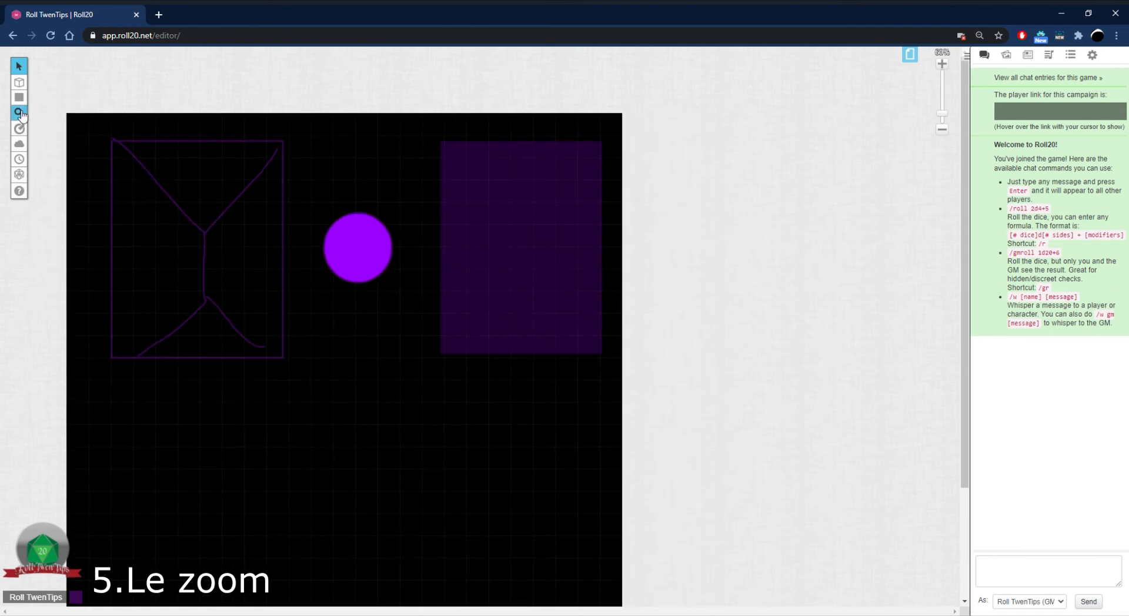
Set the ruler to Snap to center and measure a distance in the empty area below the circle.
mouse_move(20, 129)
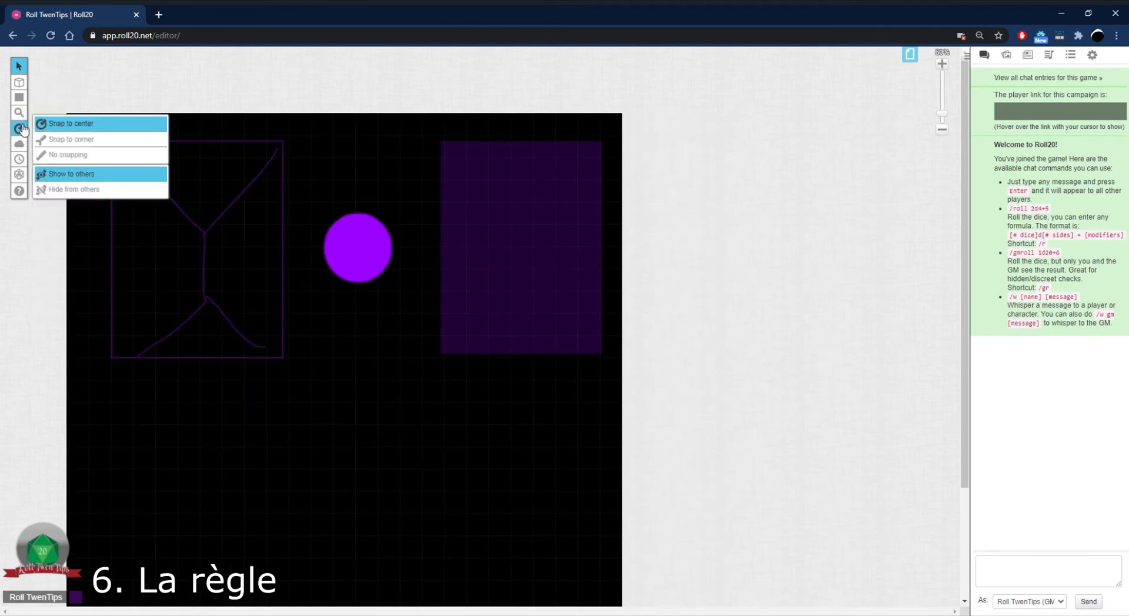
left_click(64, 126)
left_click_drag(372, 403, 365, 329)
Set the ruler to Snap to corner and measure a diagonal distance below the circle.
mouse_move(18, 128)
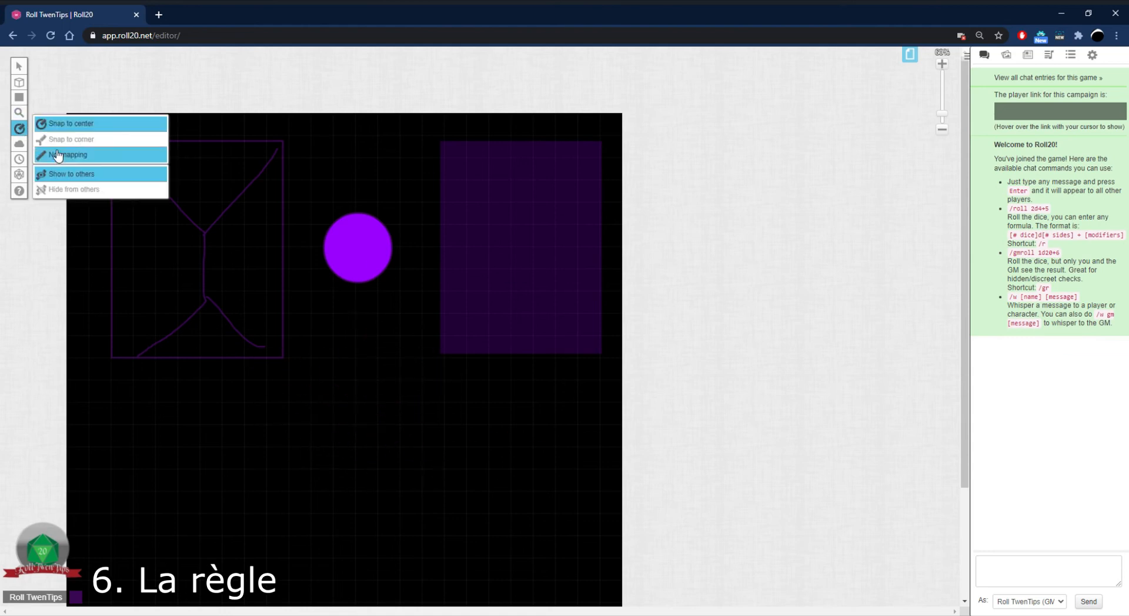
left_click(57, 155)
left_click_drag(353, 403, 441, 507)
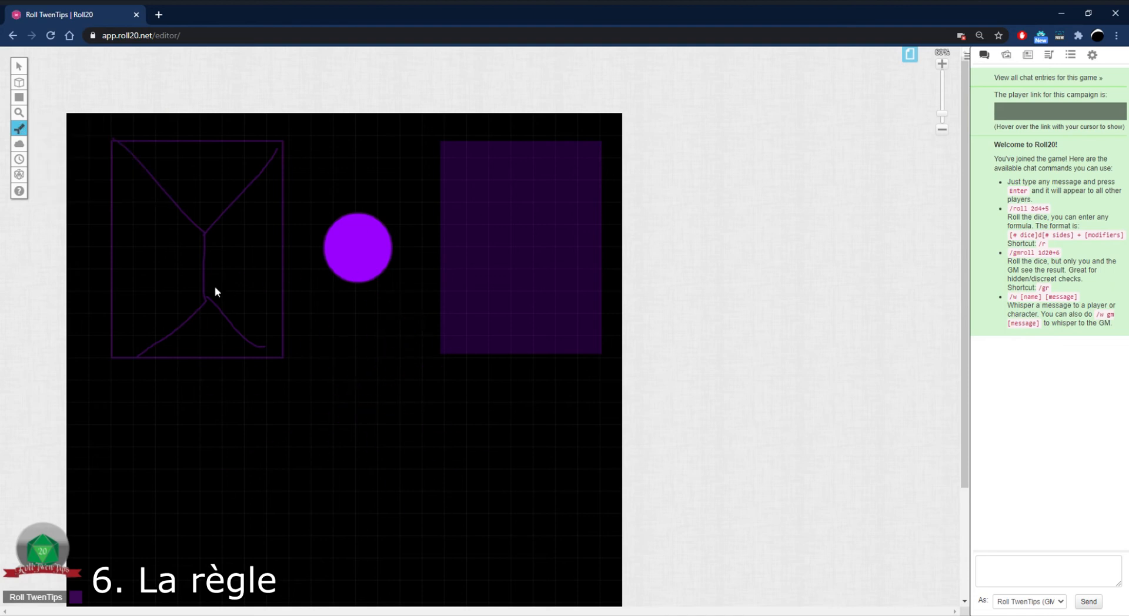
Set the ruler to No snapping and measure several free distances around the area below the circle.
mouse_move(19, 128)
left_click(59, 156)
left_click_drag(444, 501, 346, 366)
left_click_drag(514, 460, 401, 305)
left_click_drag(374, 431, 358, 394)
left_click_drag(402, 501, 385, 364)
left_click_drag(374, 390, 347, 436)
Use the Reveal Areas fog tool across the circle and turn on Fog of War for the page.
mouse_move(19, 129)
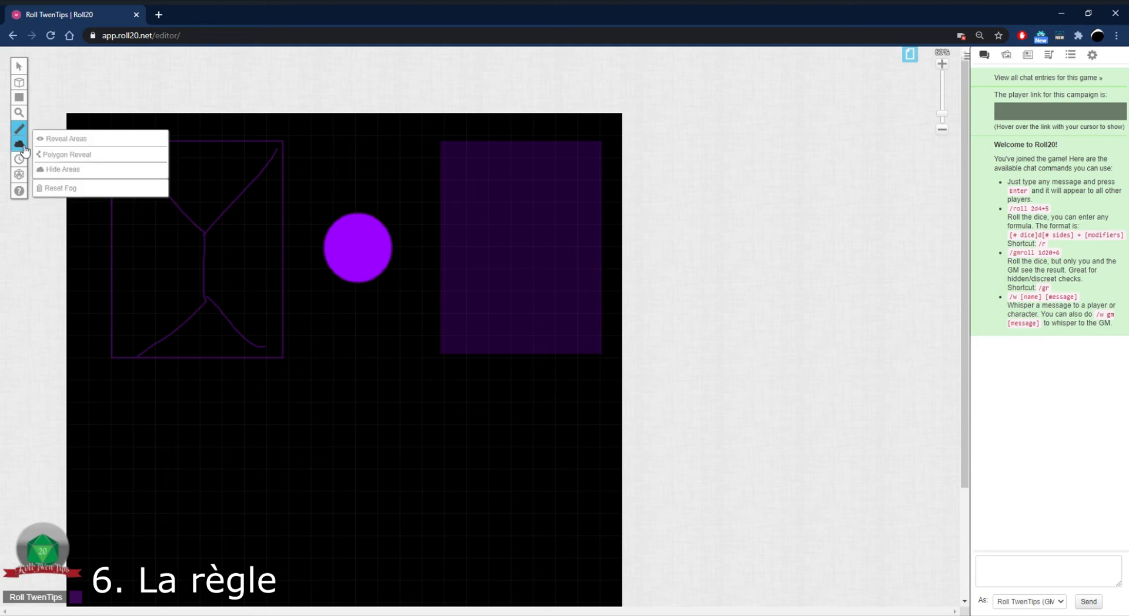
mouse_move(25, 151)
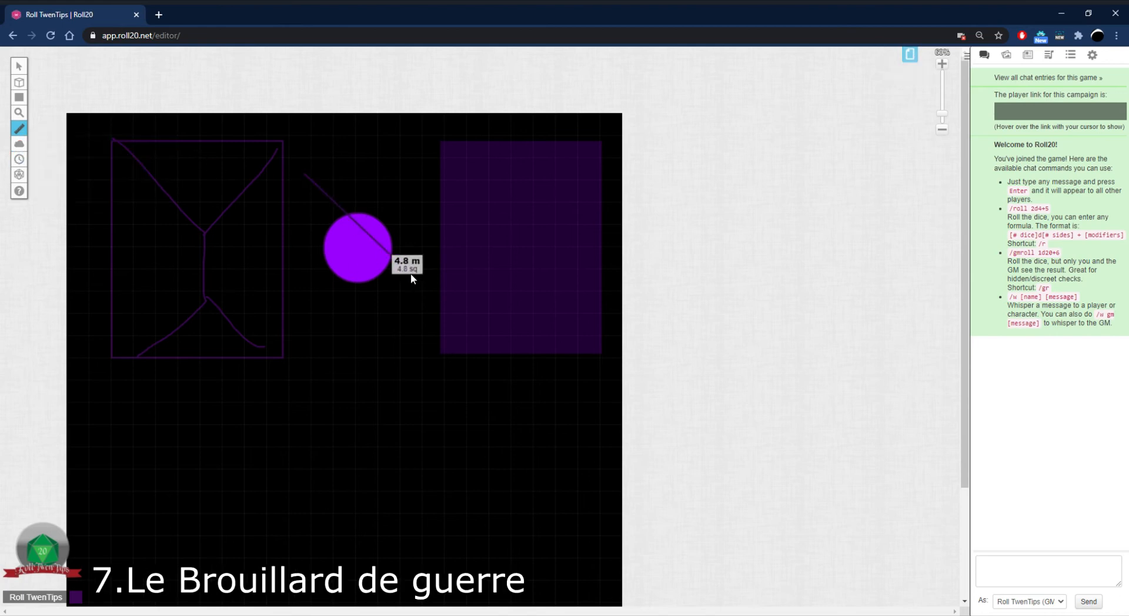
left_click(19, 143)
left_click_drag(235, 167, 443, 350)
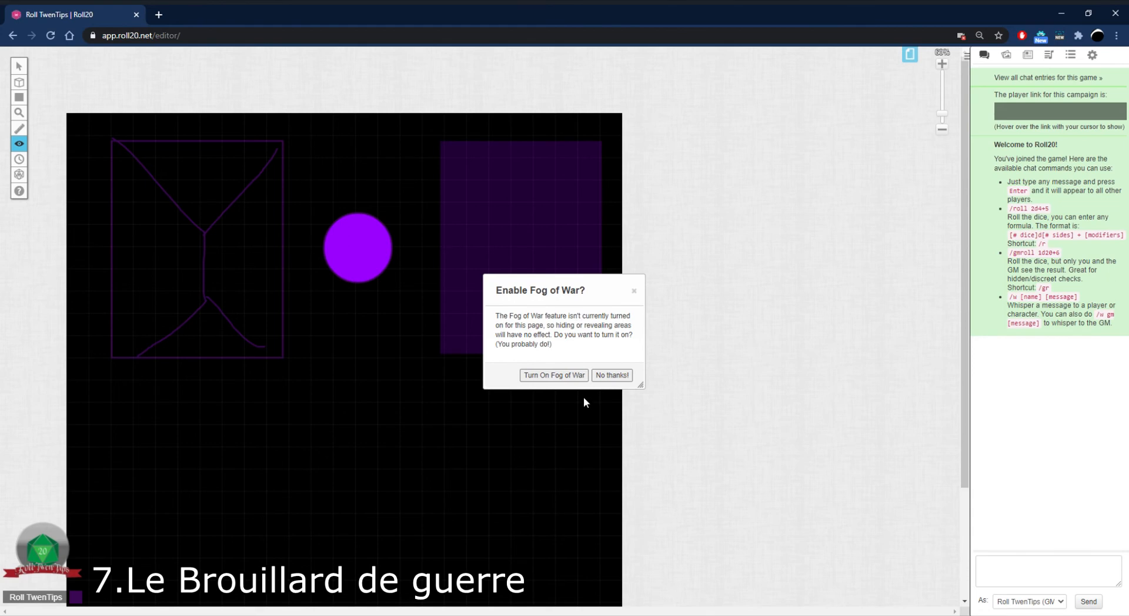
left_click(573, 376)
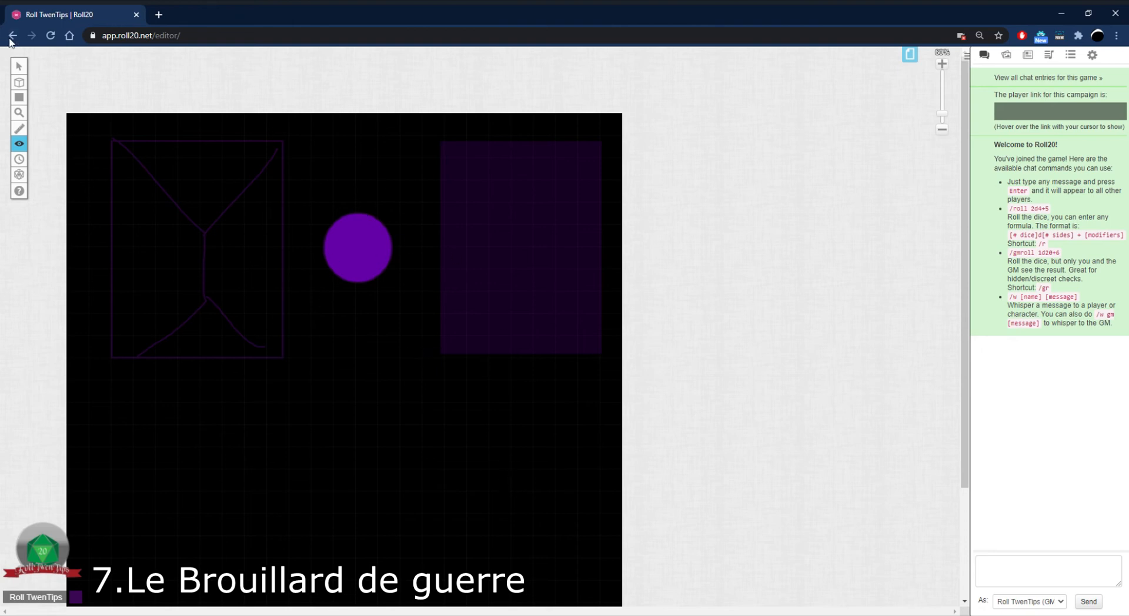
Reveal a rectangular area of the fog covering the upper half of the violet circle.
mouse_move(19, 147)
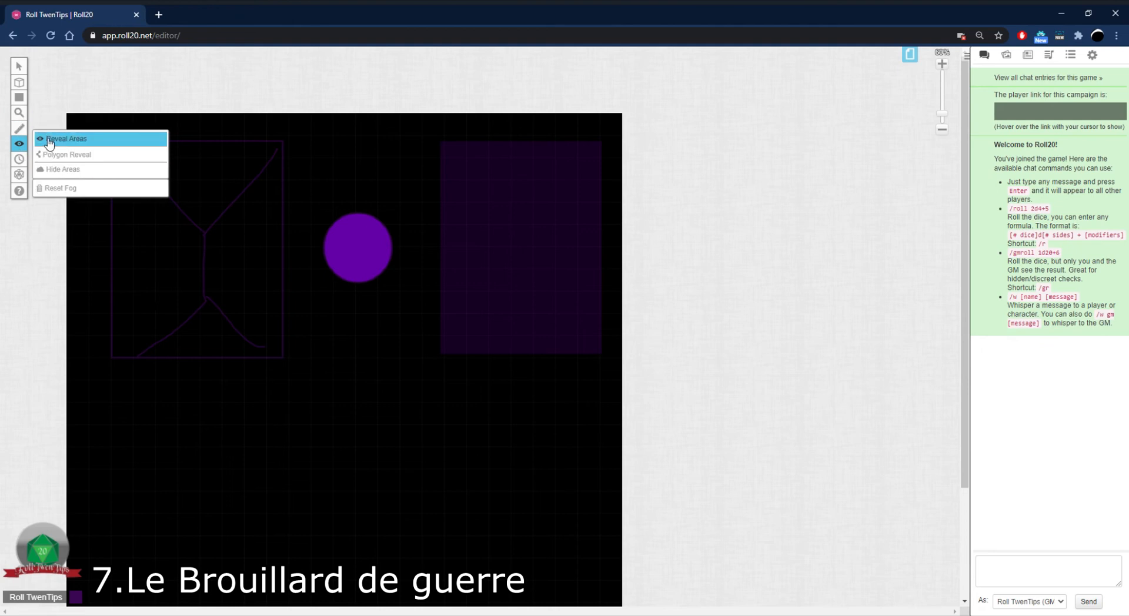
left_click(49, 140)
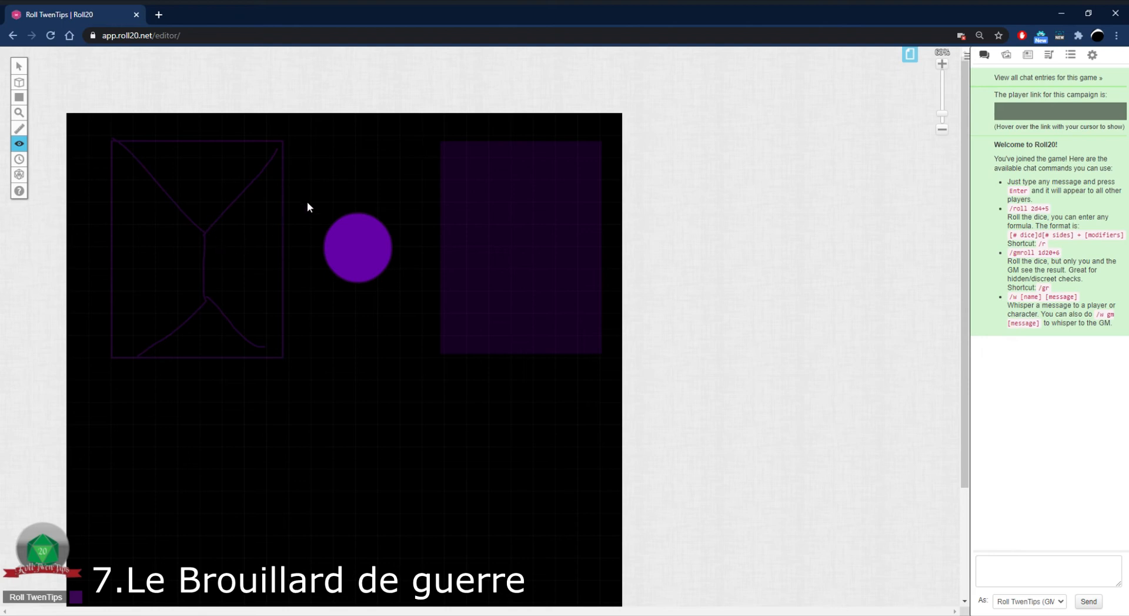
left_click_drag(390, 234, 418, 245)
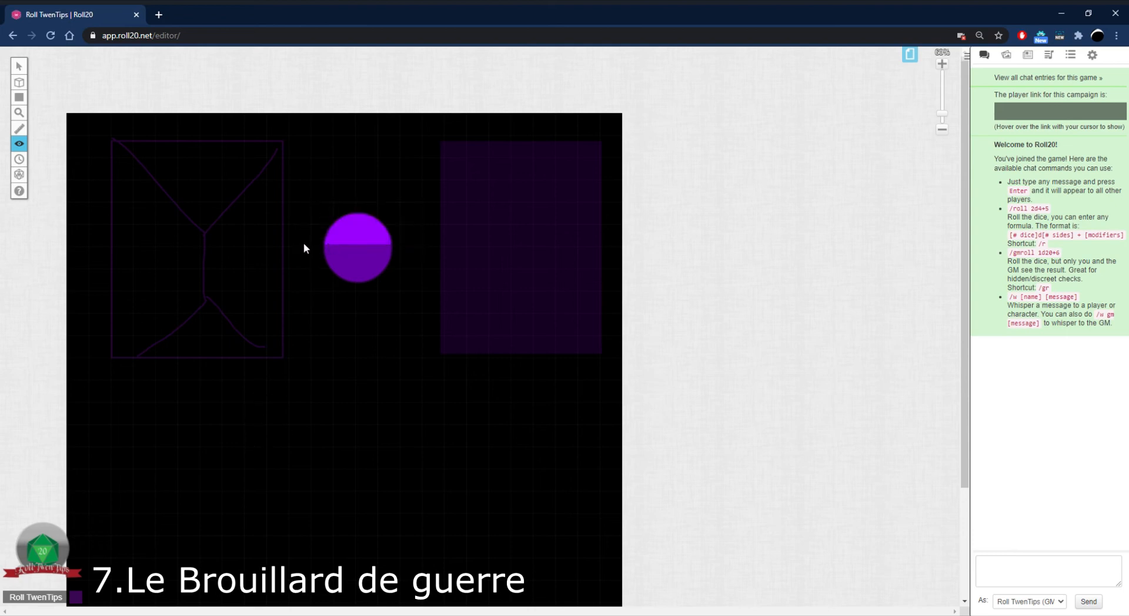
Use Polygon Reveal to uncover an irregular area from above the circle down to just below its middle.
mouse_move(19, 143)
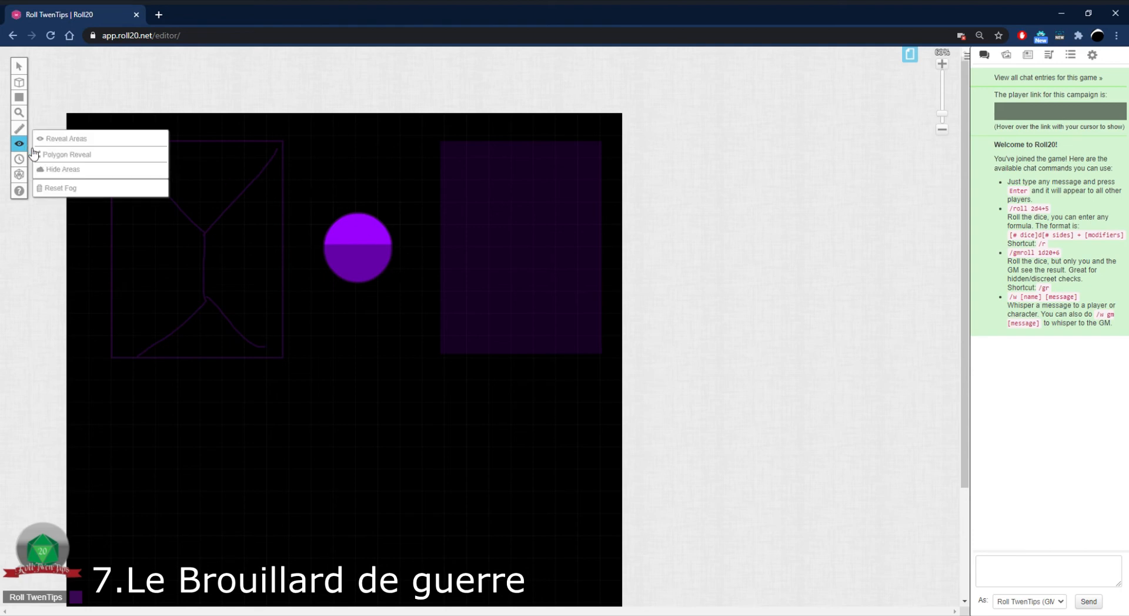
left_click(53, 155)
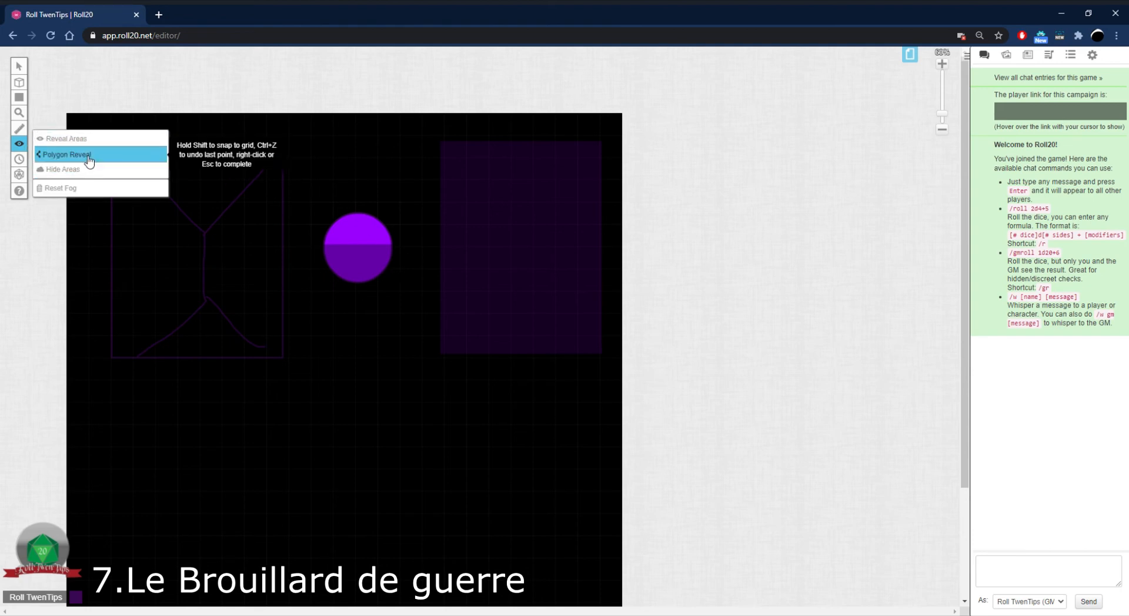
left_click(59, 154)
left_click(409, 237)
left_click(378, 249)
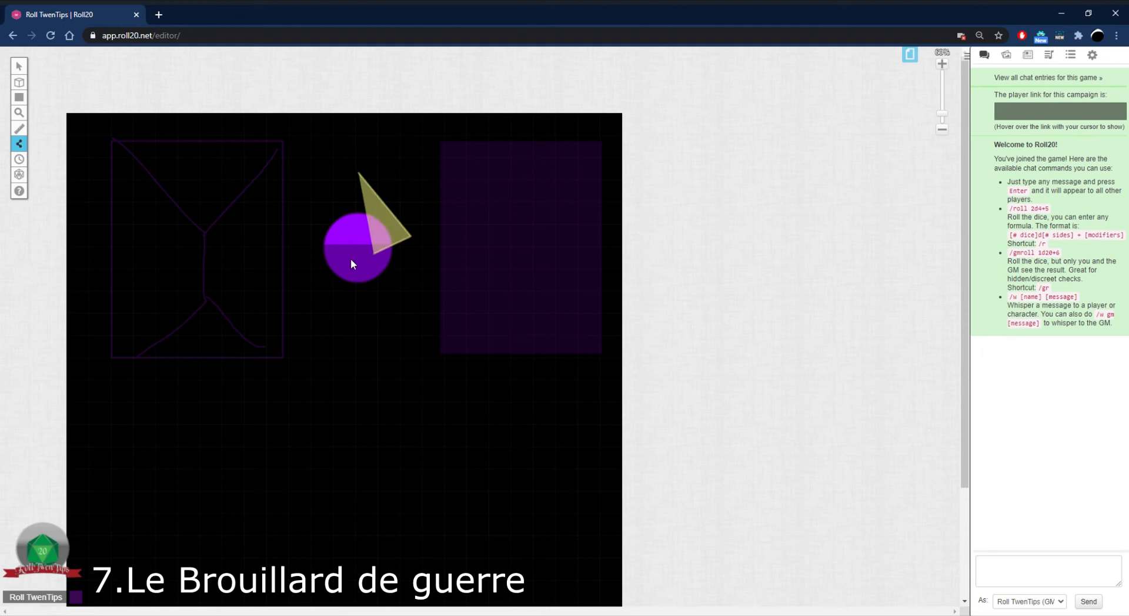
left_click(350, 257)
left_click(332, 245)
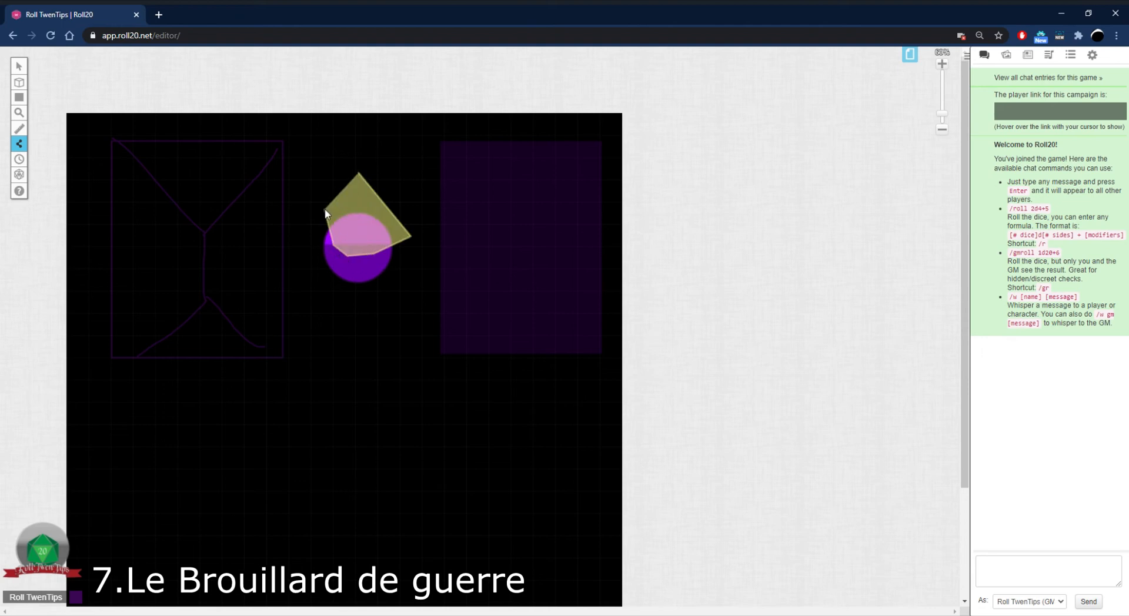
left_click(357, 173)
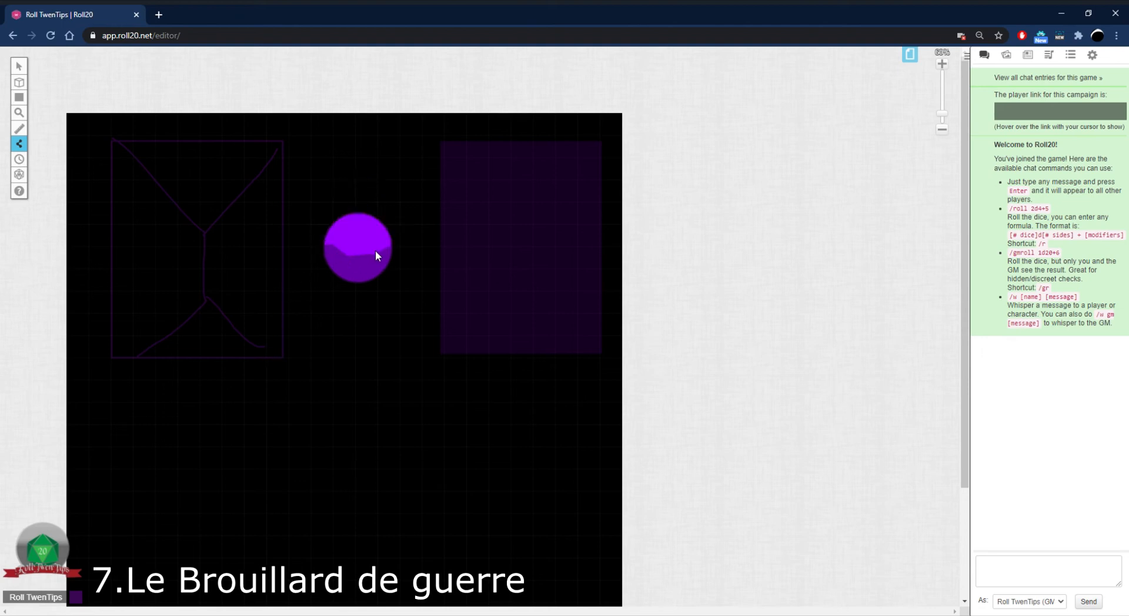
mouse_move(19, 144)
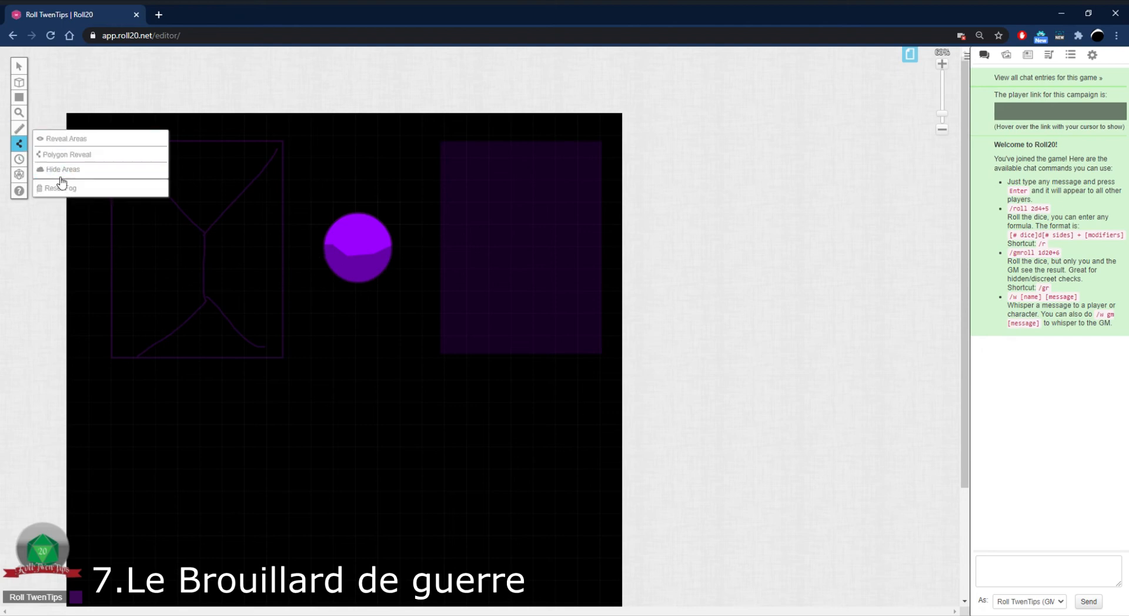
Cover the violet circle with fog again using Hide Areas, and reveal a large rectangular area across all the drawings.
left_click(60, 180)
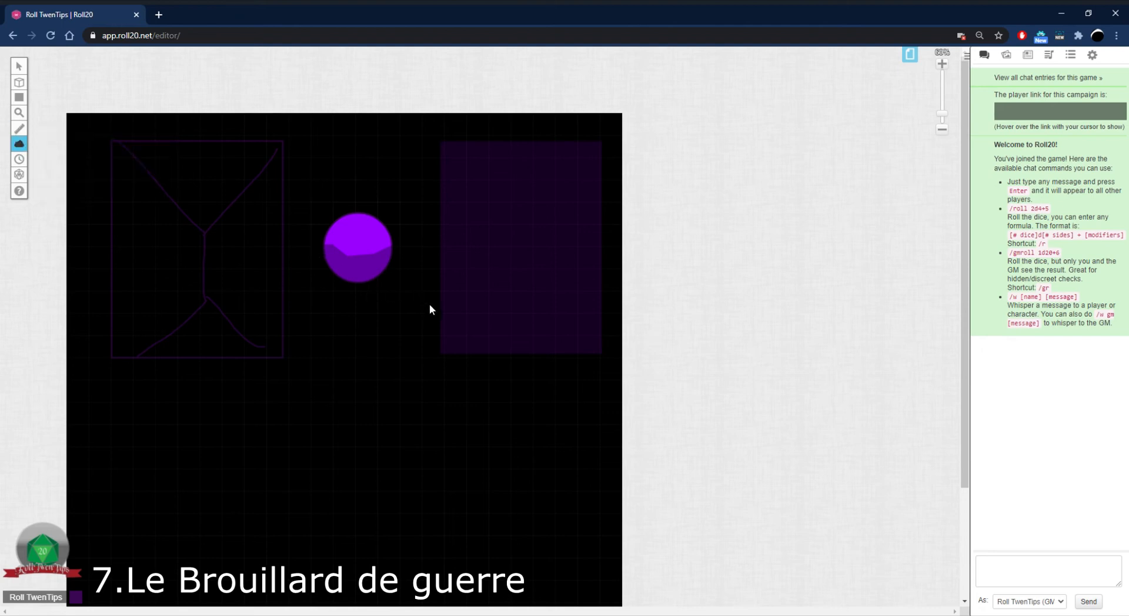
left_click_drag(429, 305, 296, 168)
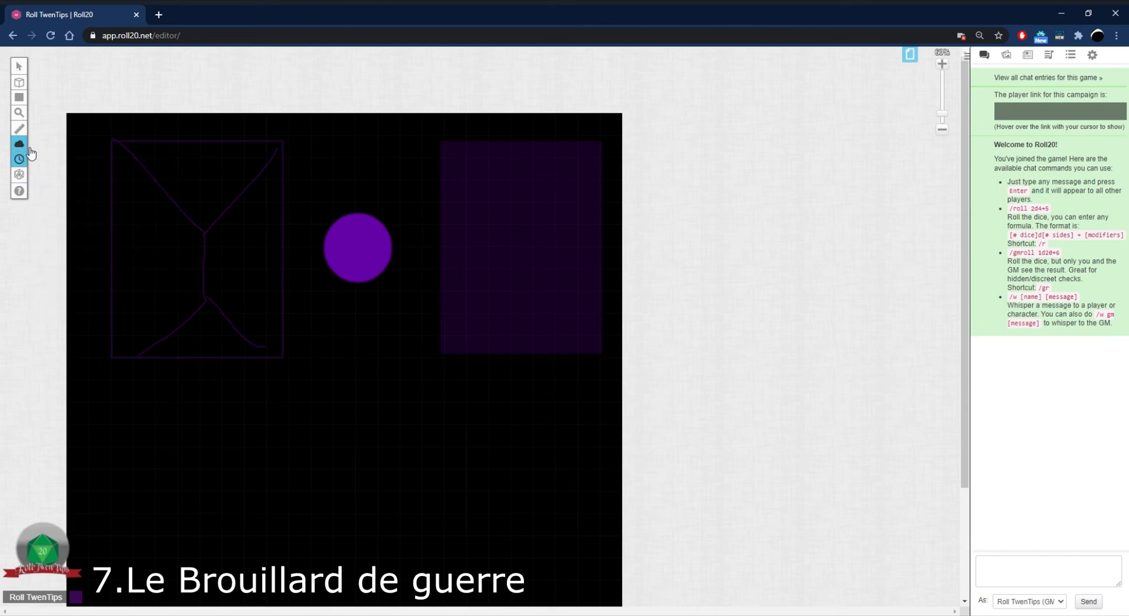
mouse_move(19, 143)
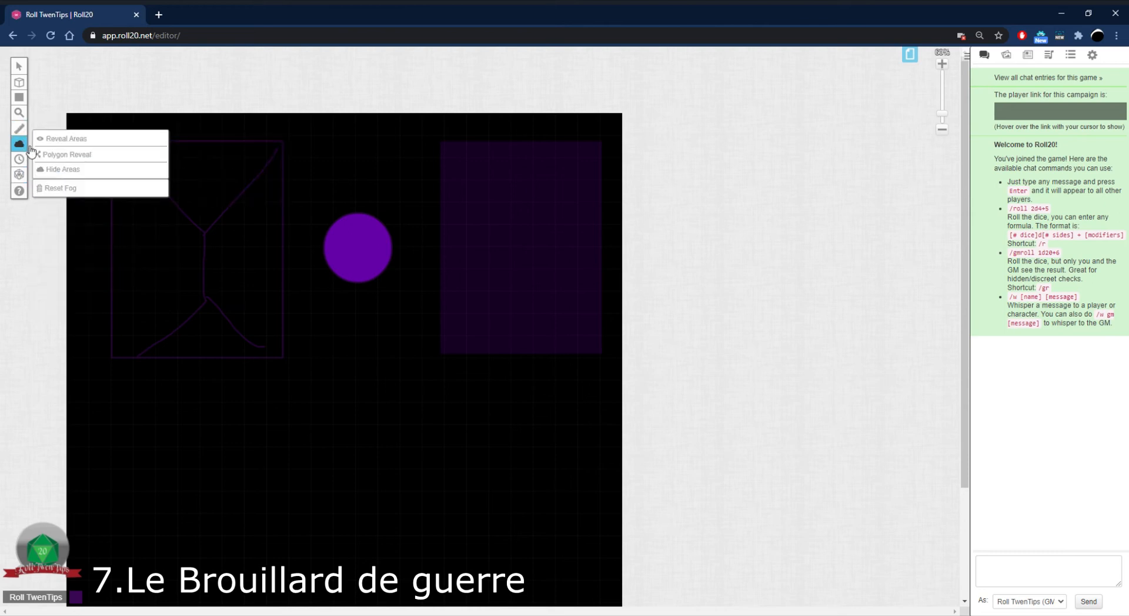
left_click(62, 139)
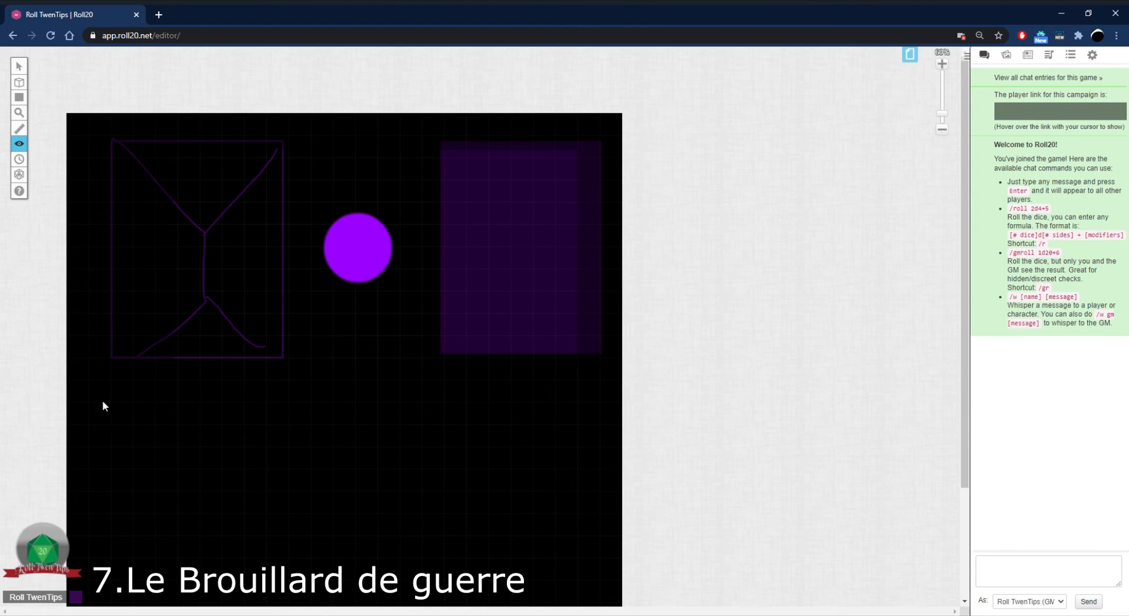
Reset the fog of war to hide the whole map.
mouse_move(28, 147)
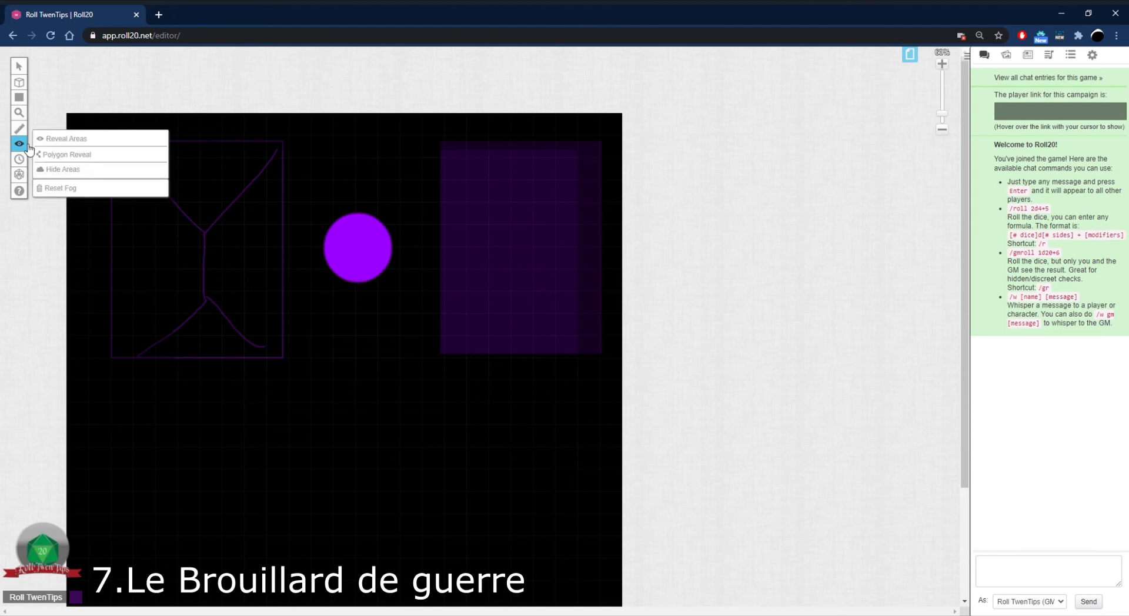
left_click(87, 188)
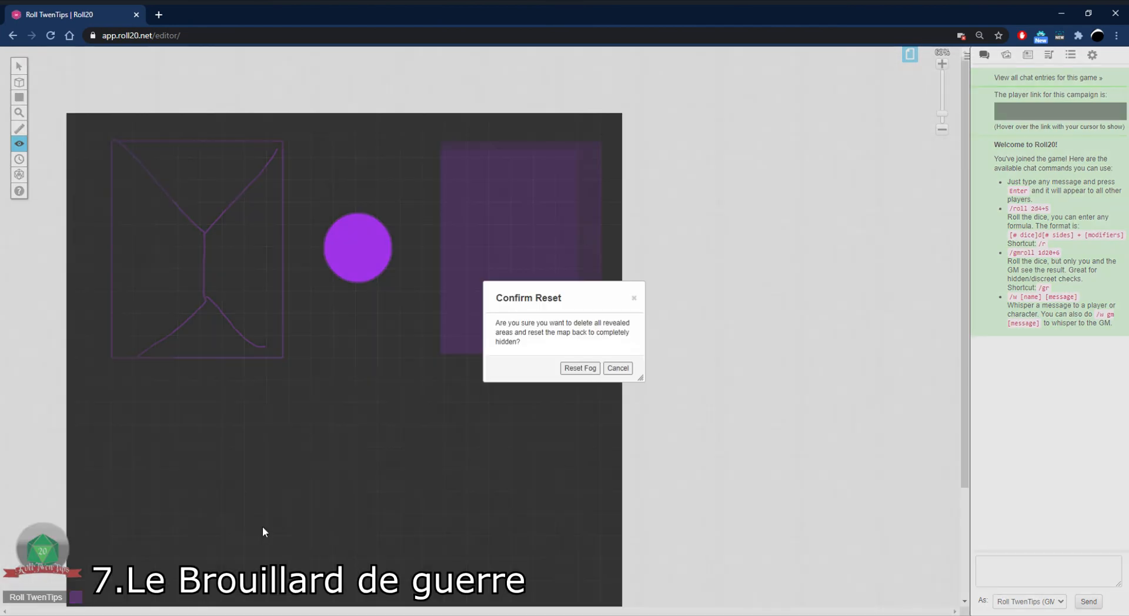
left_click(578, 375)
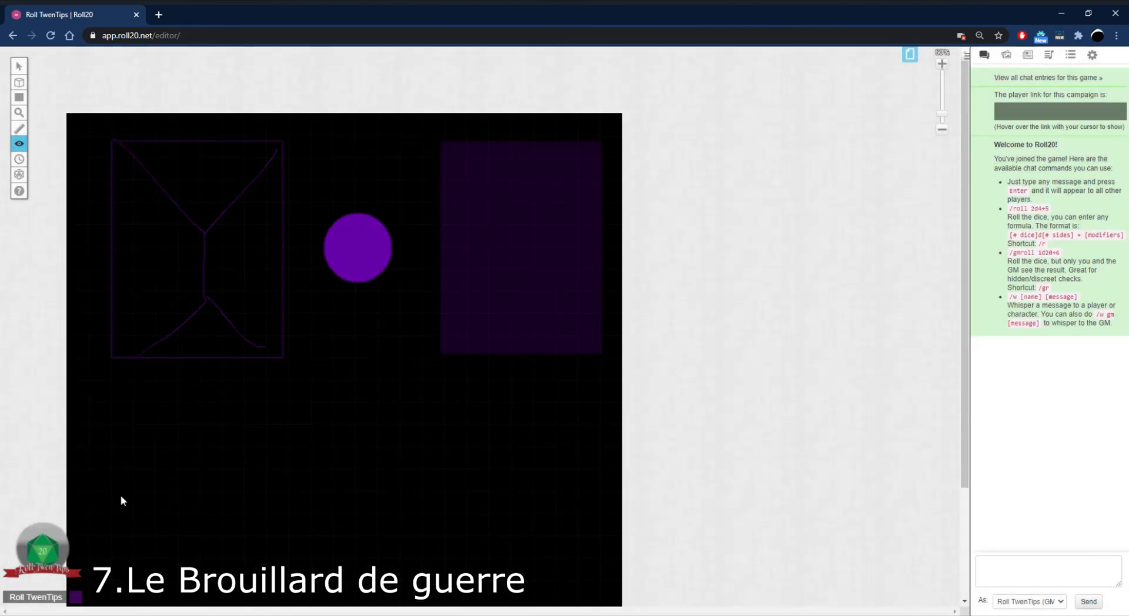
Look over the Turn Order window, moving it slightly, and close it.
left_click(20, 160)
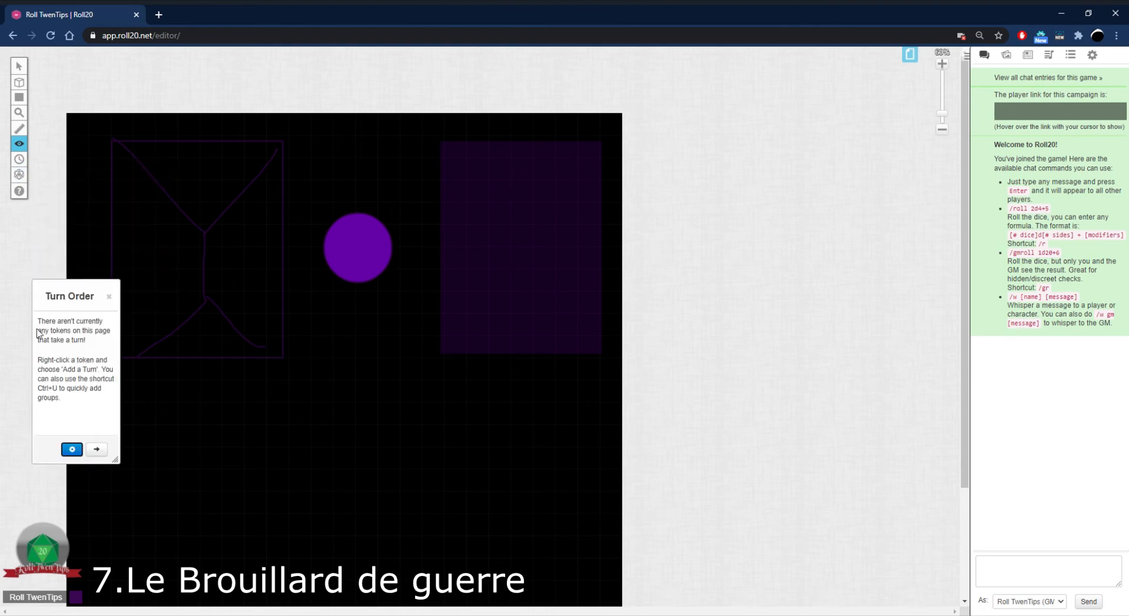
left_click_drag(84, 295, 68, 271)
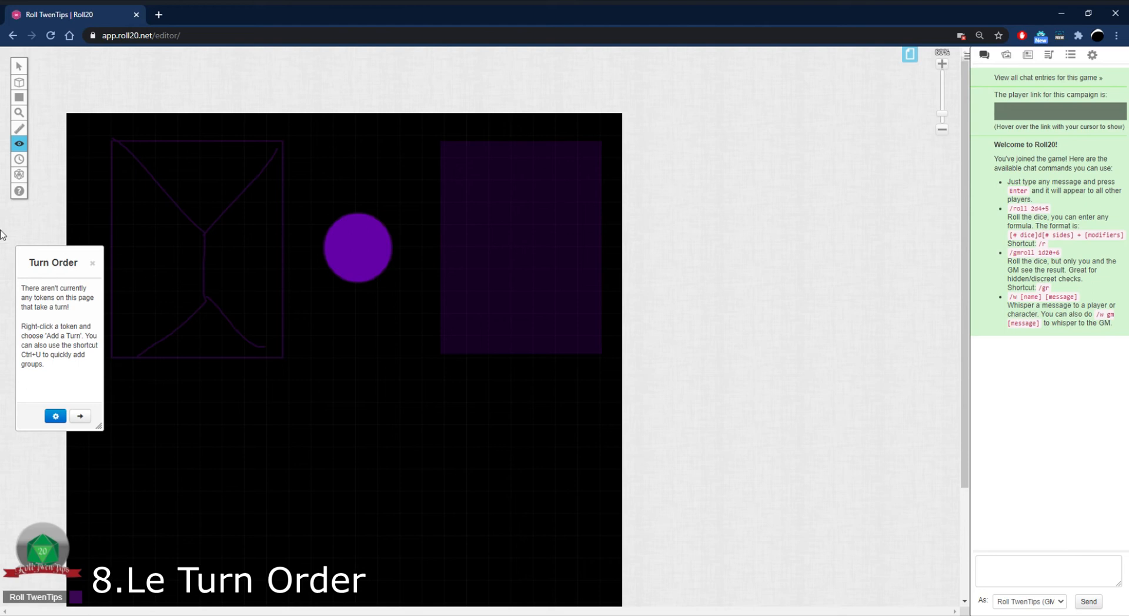
left_click(92, 263)
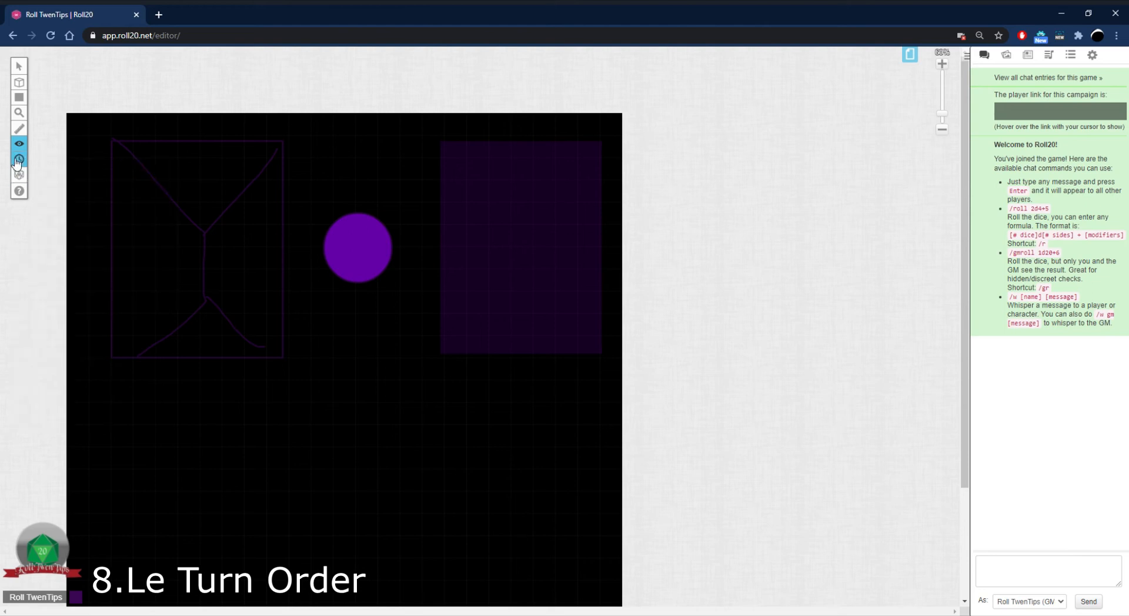
Roll 2d4 with the quick dice roller, once as an inline roll and once as a regular roll.
mouse_move(27, 185)
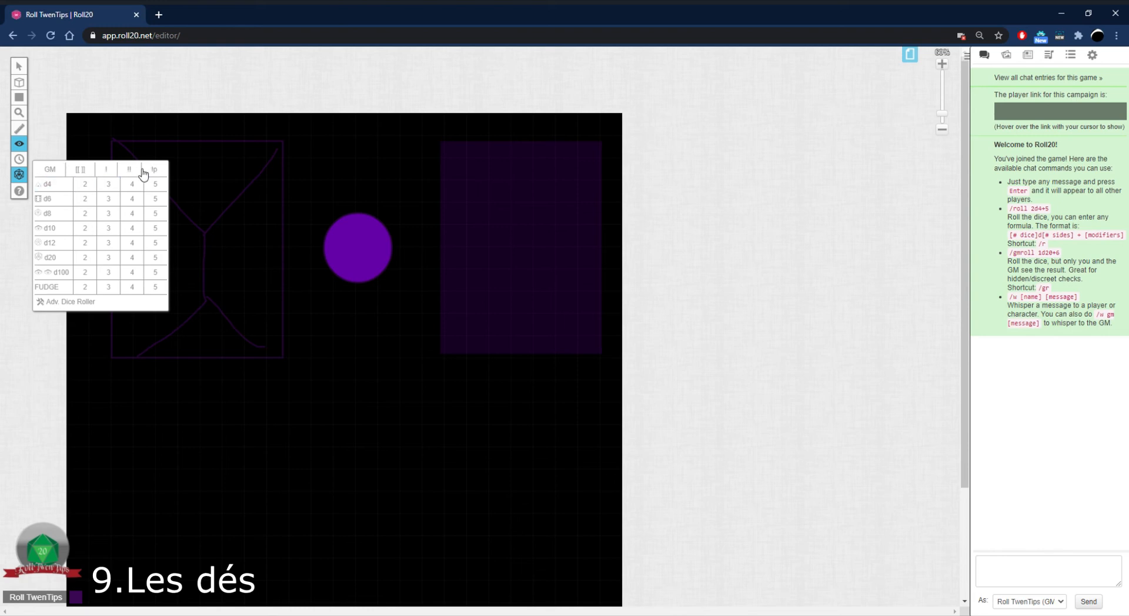
left_click(96, 187)
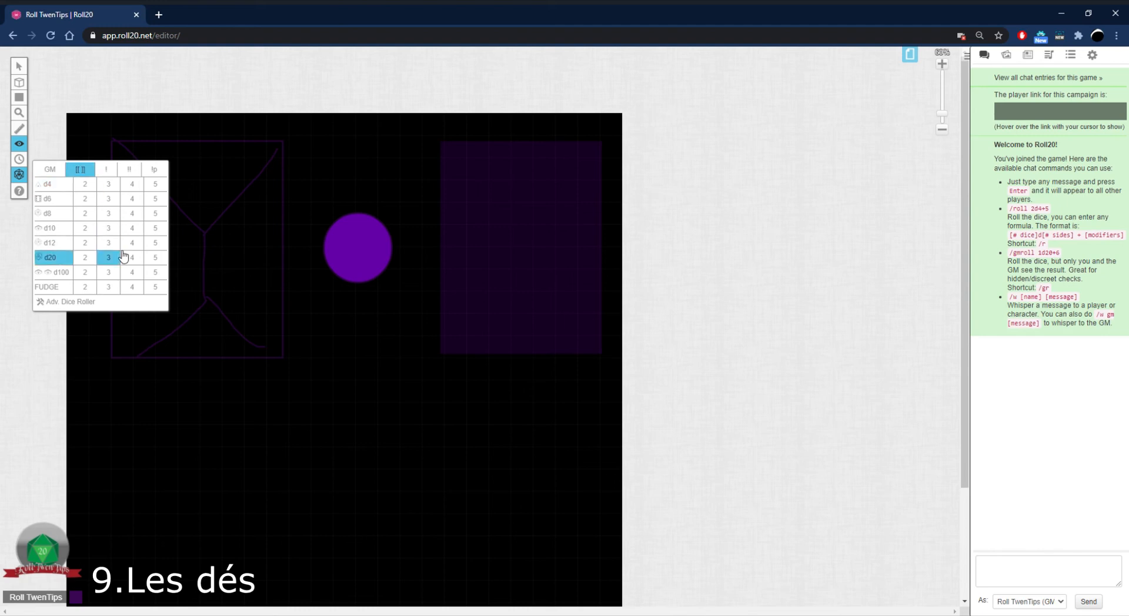
mouse_move(1069, 346)
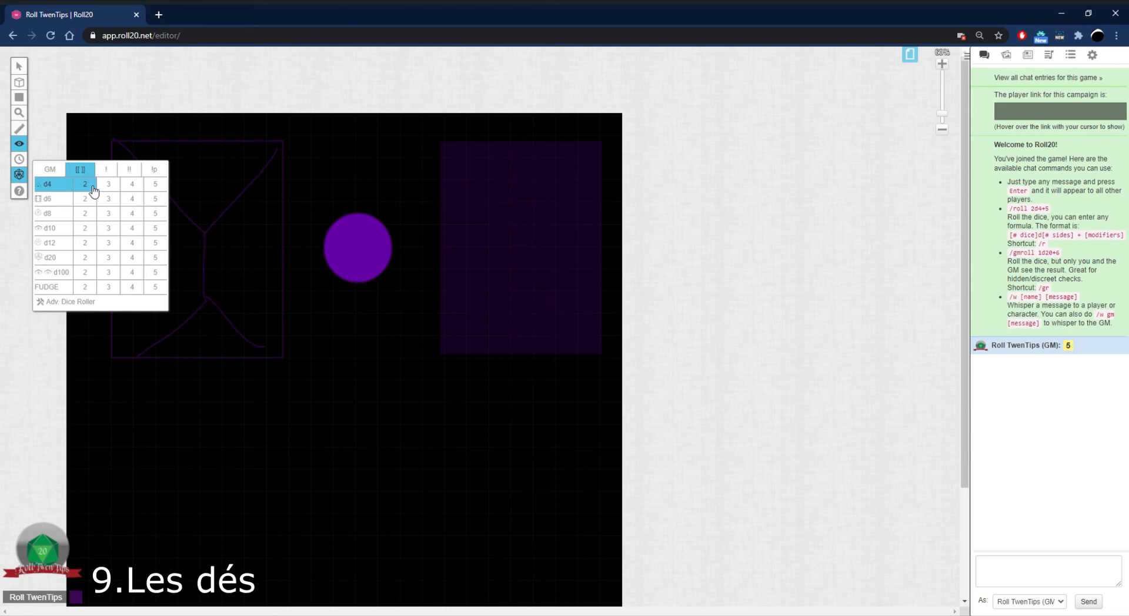
left_click(80, 170)
left_click(85, 188)
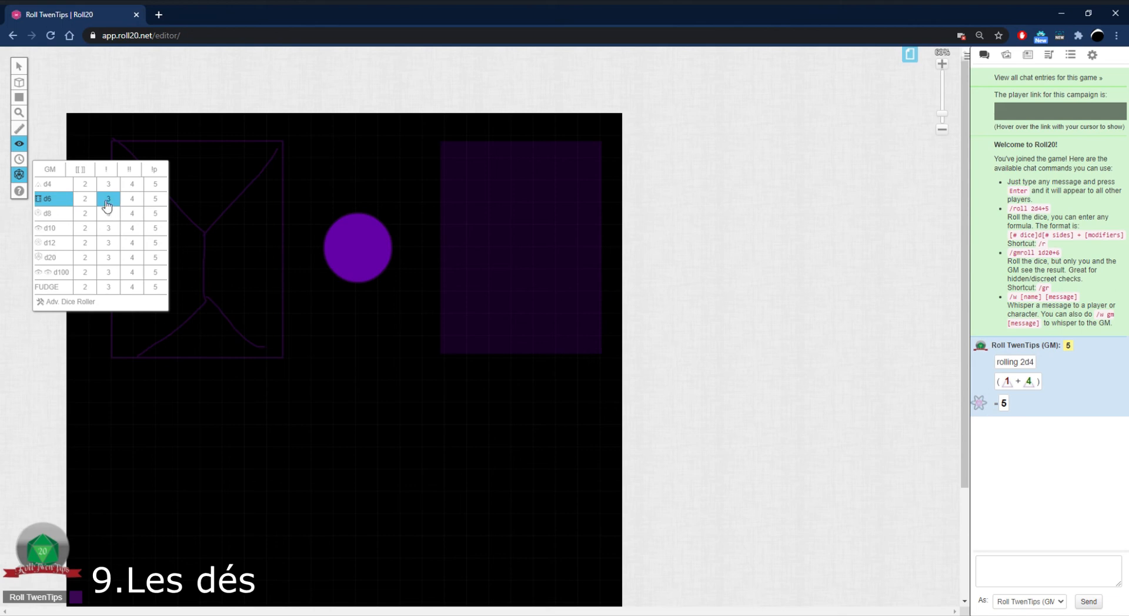
Roll 17d20 with a modifier of 0 in the Advanced Dice Roller and close it.
left_click(85, 303)
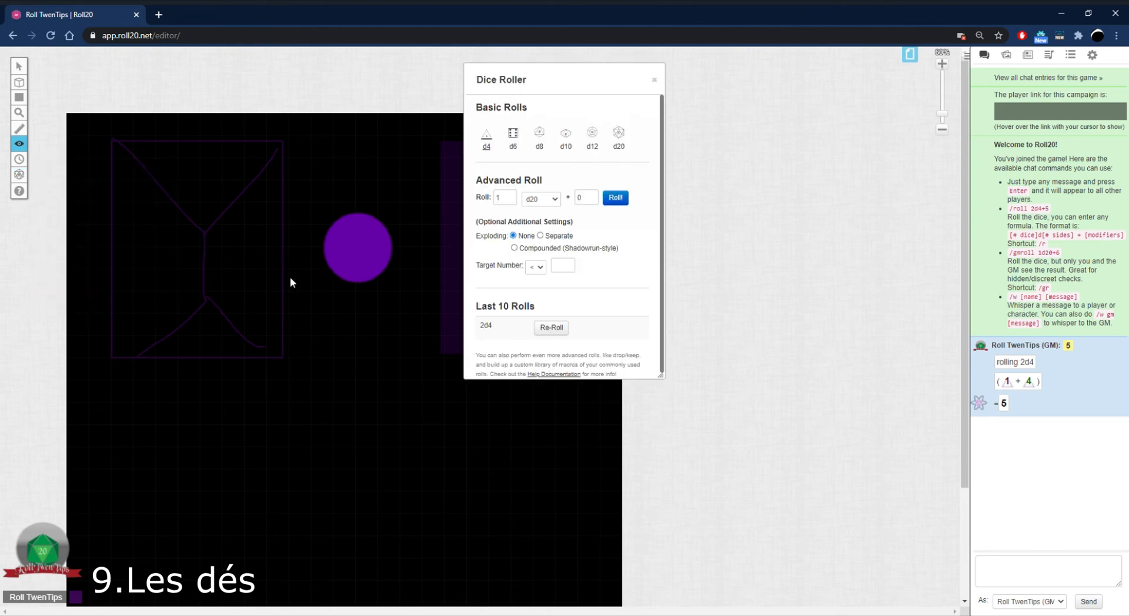
left_click(512, 200)
type("1")
left_click(510, 195)
left_click(510, 195)
left_click(511, 196)
left_click(590, 199)
left_click(586, 214)
scroll(532, 303, "down", 1)
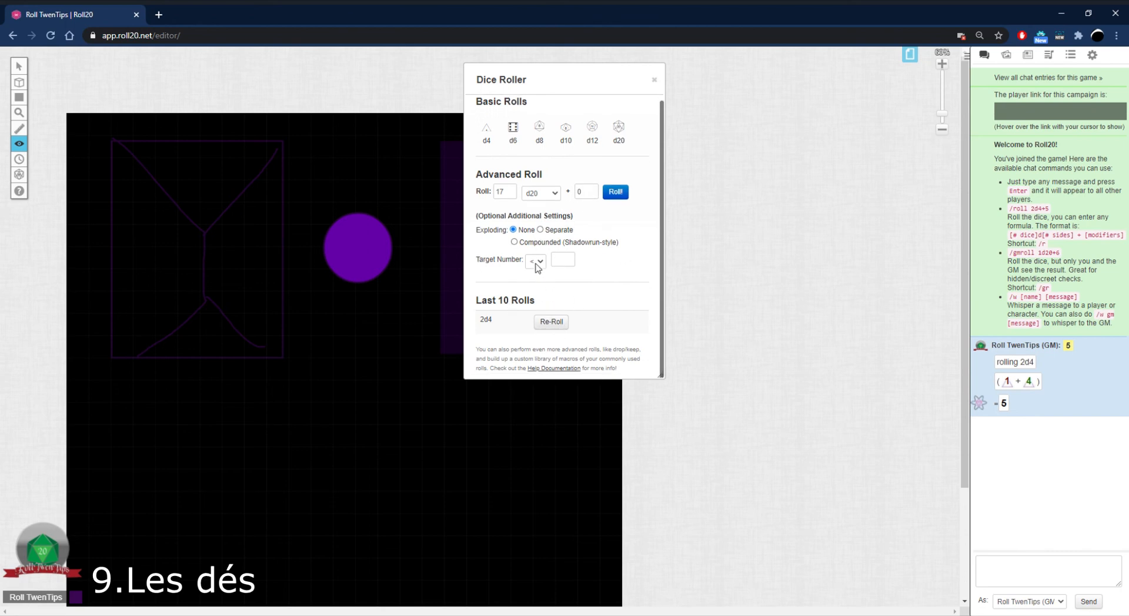
left_click(615, 192)
scroll(555, 312, "down", 1)
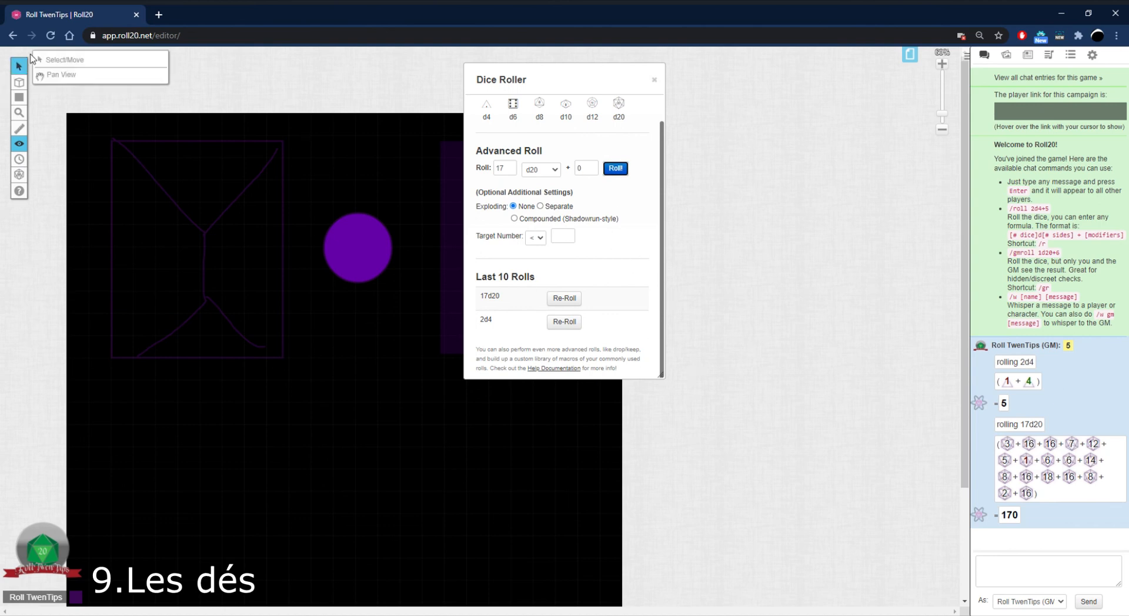
left_click(655, 79)
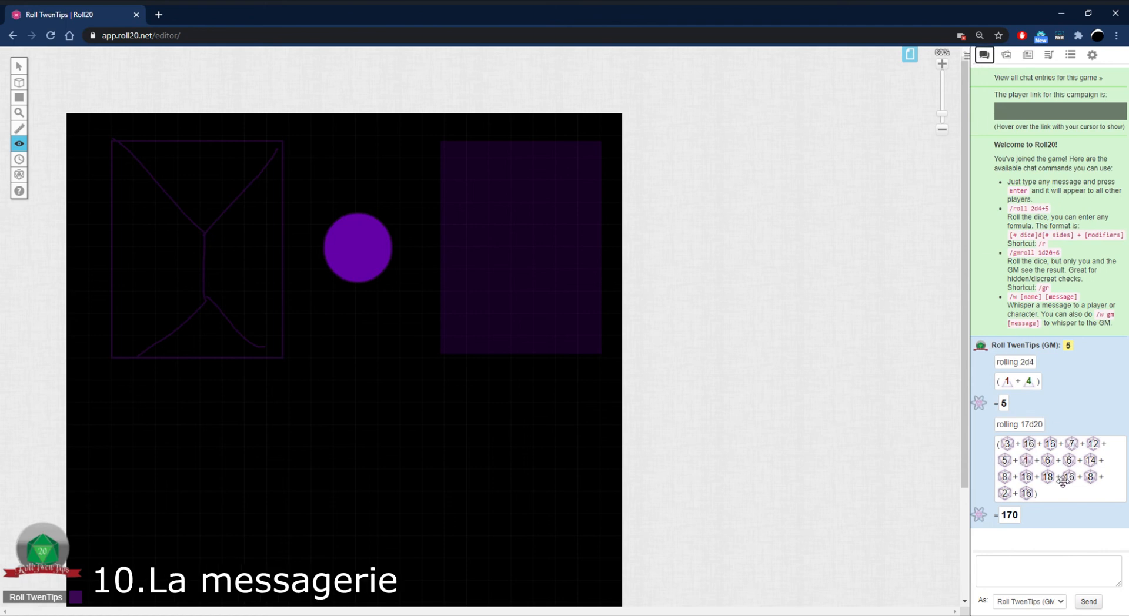
Visit the chat message box and browse the recent uploads in the art library's My Library section.
left_click(1046, 568)
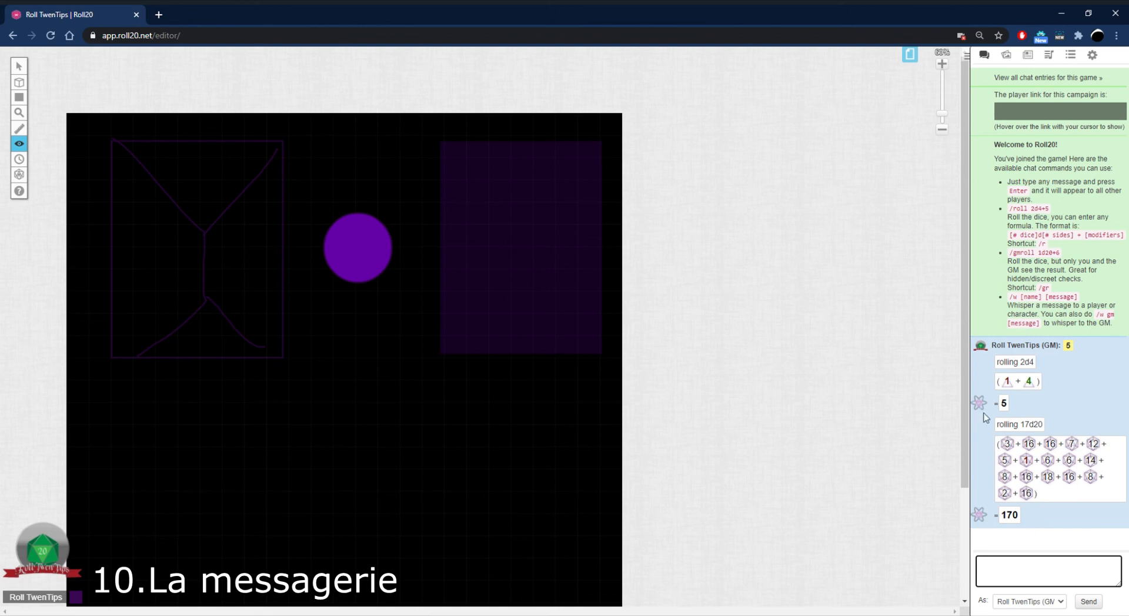
left_click(1006, 54)
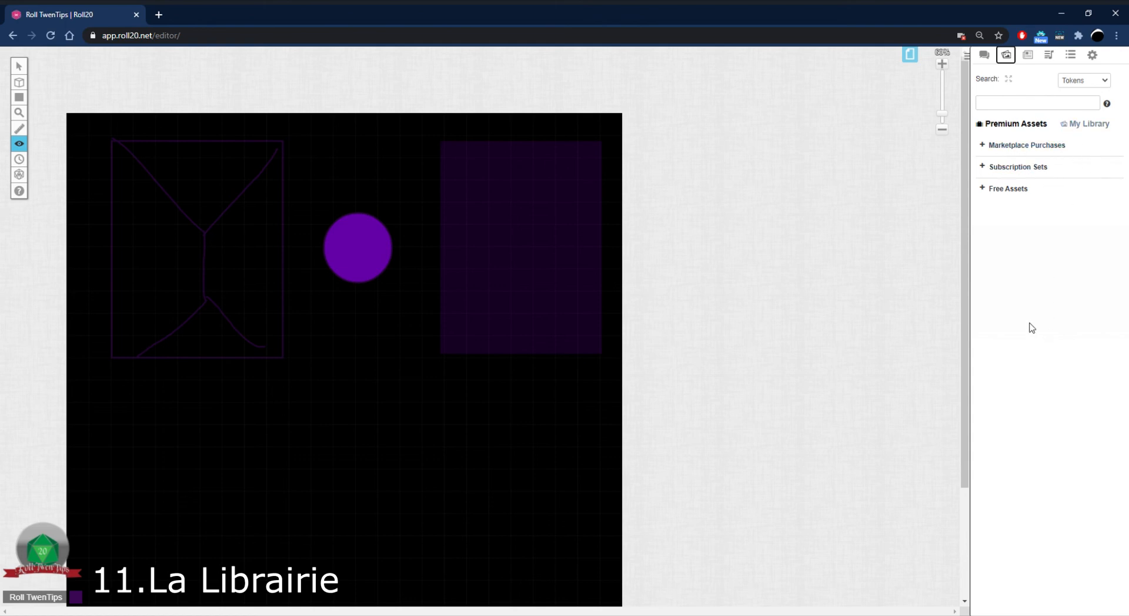
left_click(1093, 124)
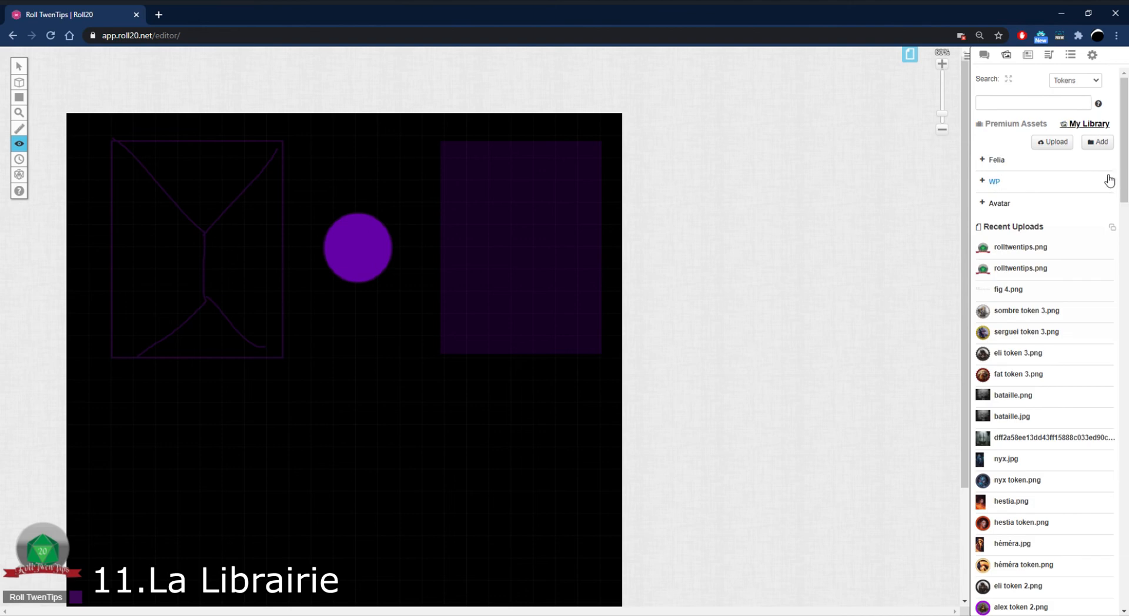
scroll(1007, 355, "down", 4)
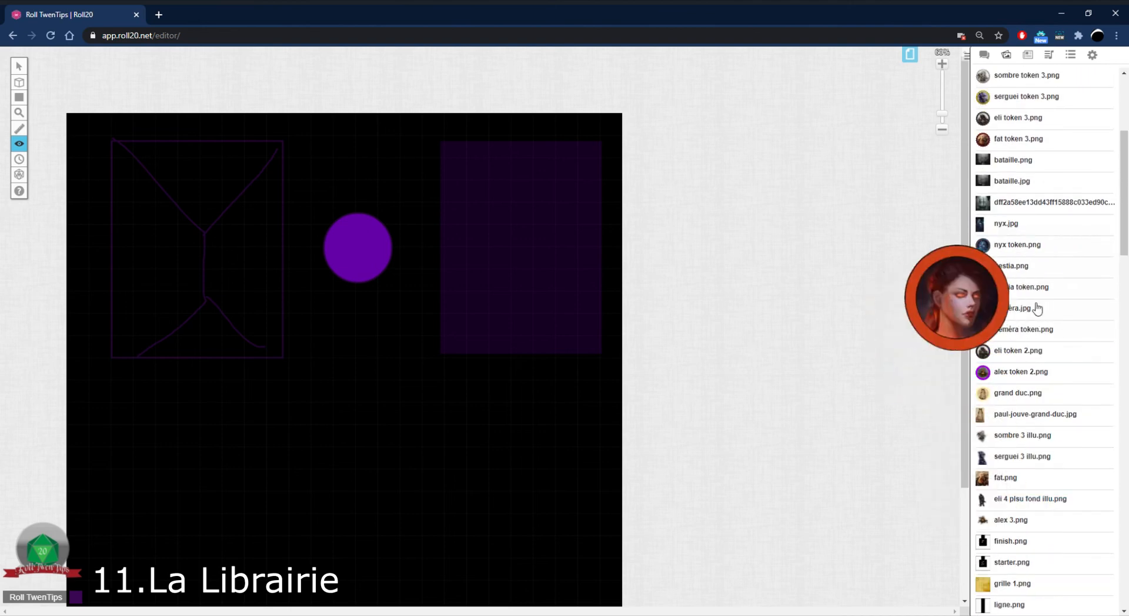
scroll(1024, 447, "down", 9)
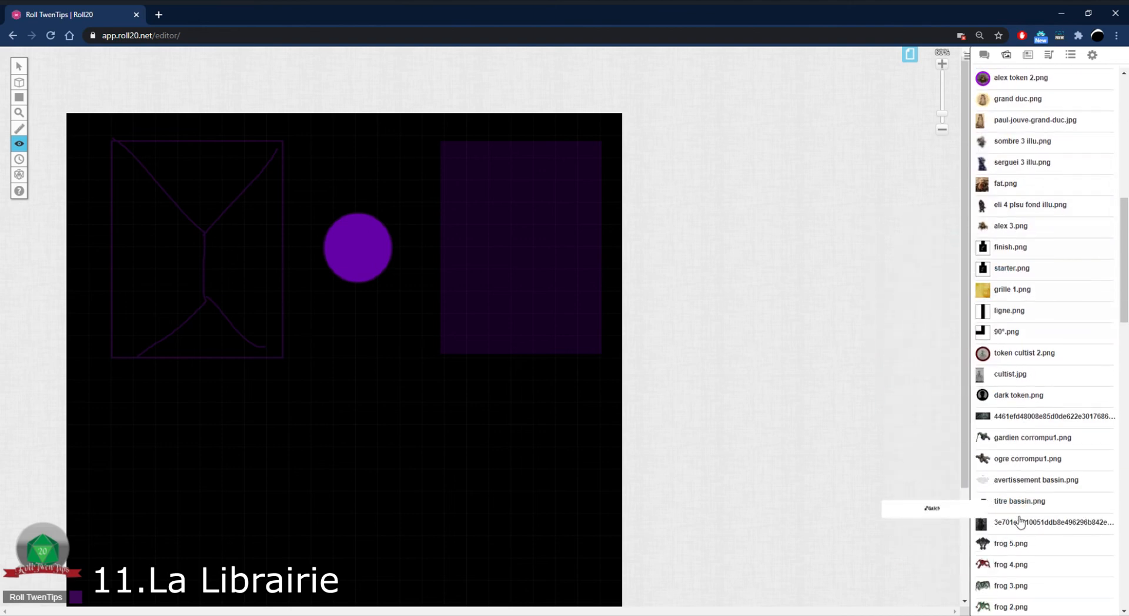
scroll(1017, 411, "up", 13)
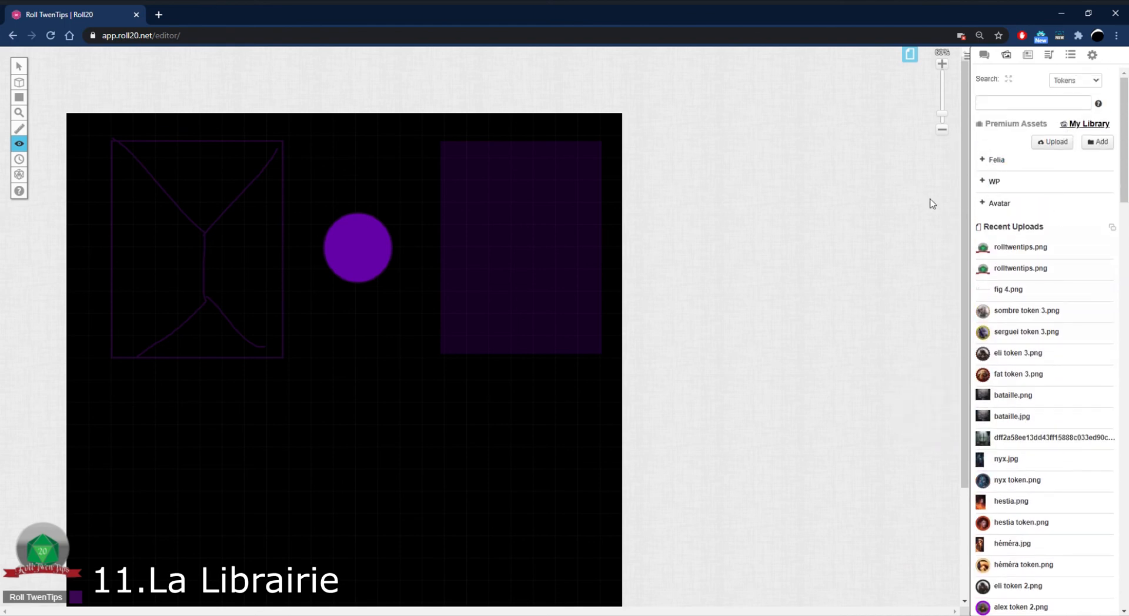
Add a new character to the journal, review its editing form and cancel the edits.
left_click(1032, 61)
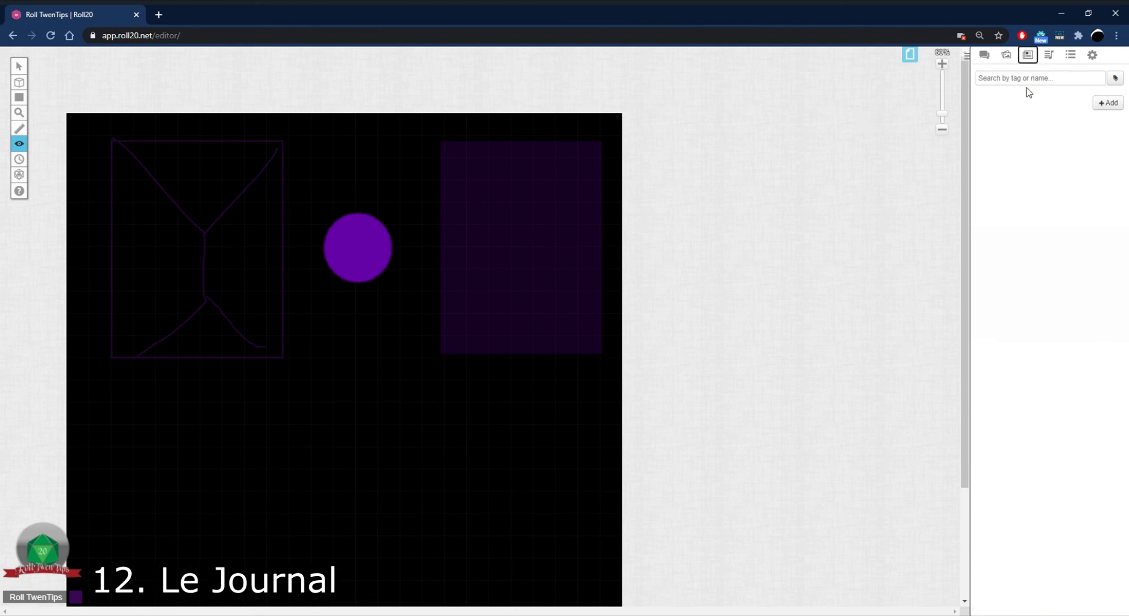
left_click(1116, 107)
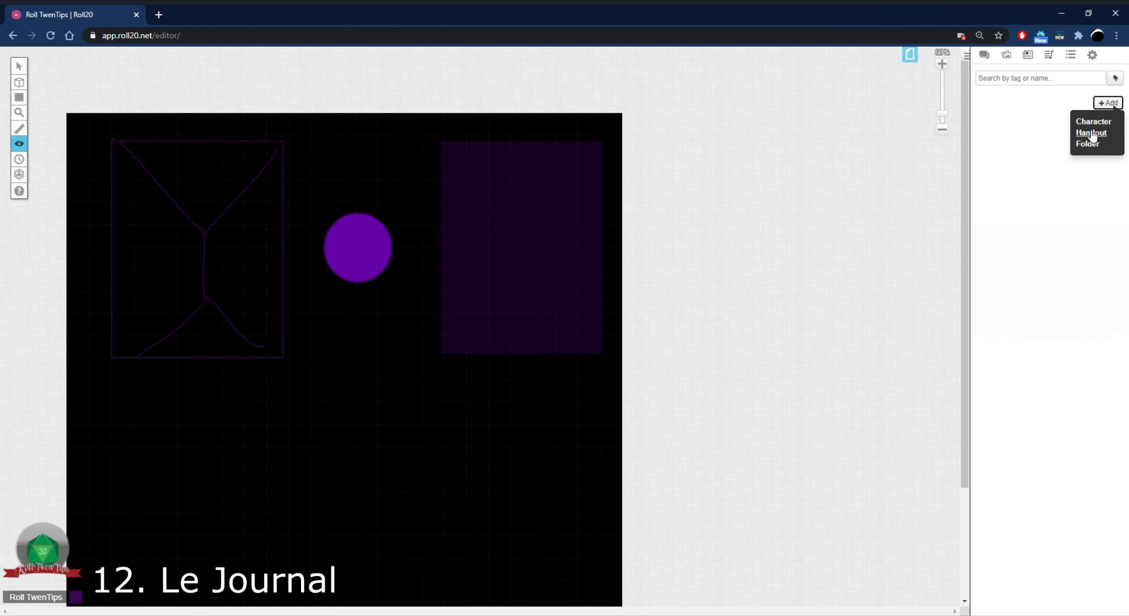
left_click(1095, 127)
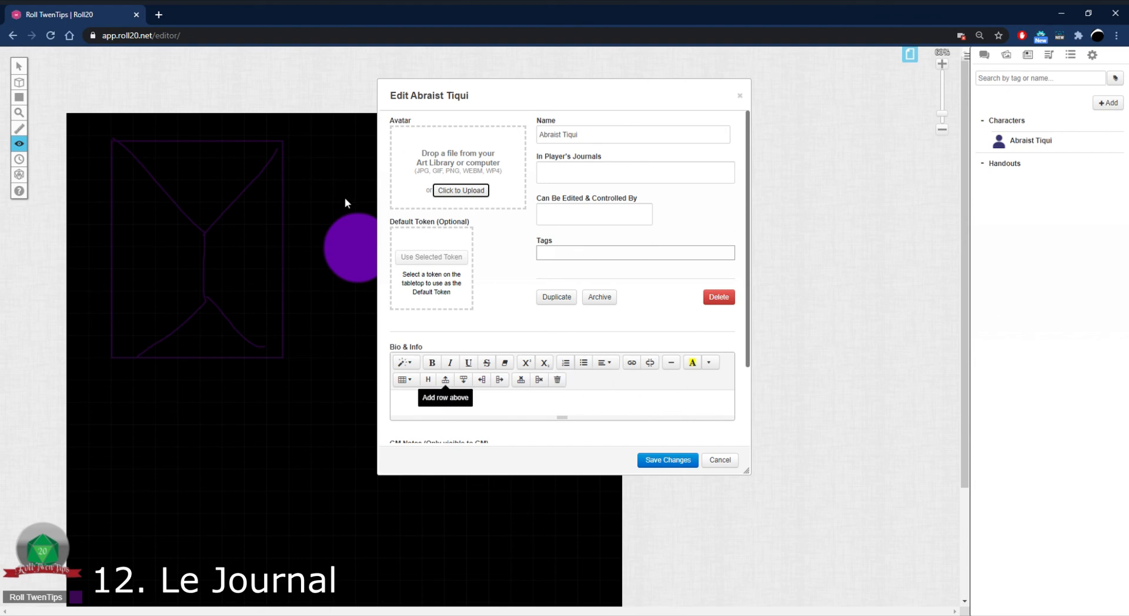
scroll(608, 279, "down", 3)
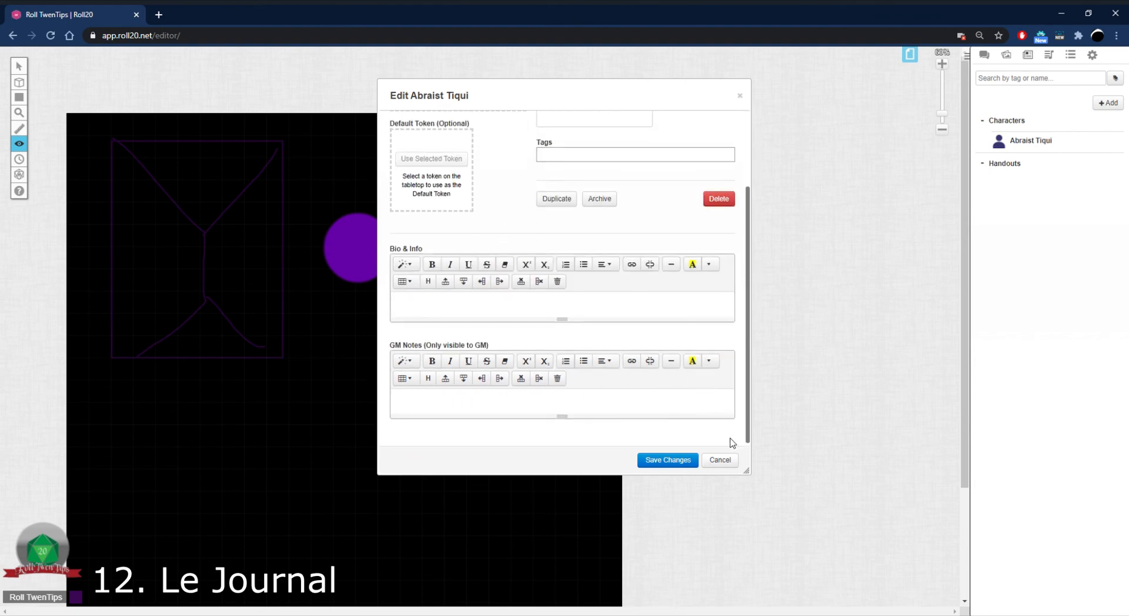
left_click(732, 464)
Add an untitled attribute and a new ability to the character, and close its sheet.
left_click(418, 110)
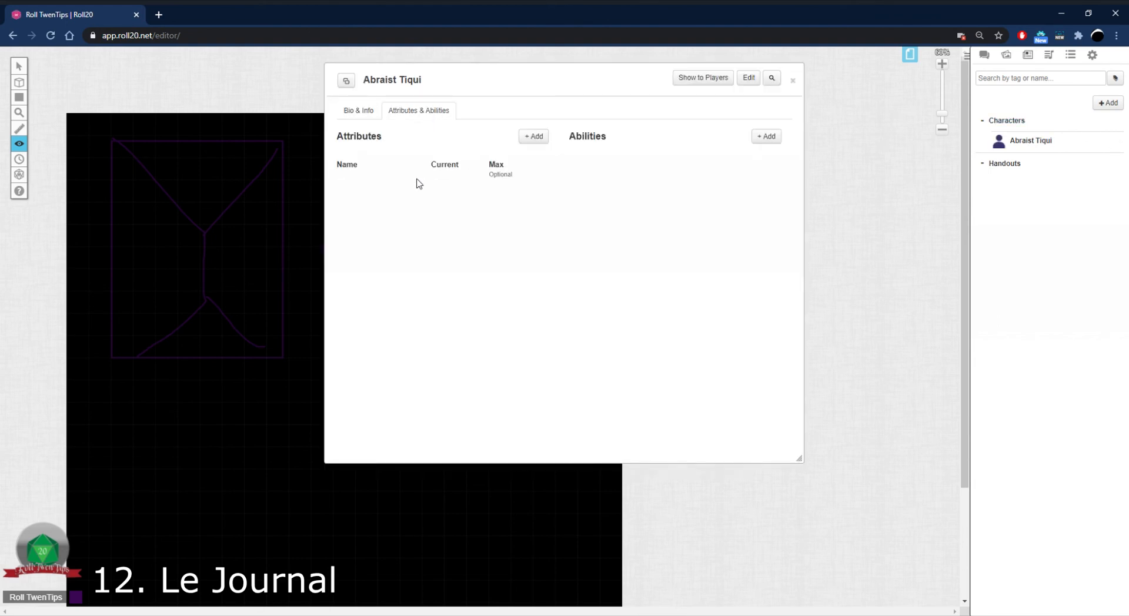
left_click(533, 136)
left_click(764, 136)
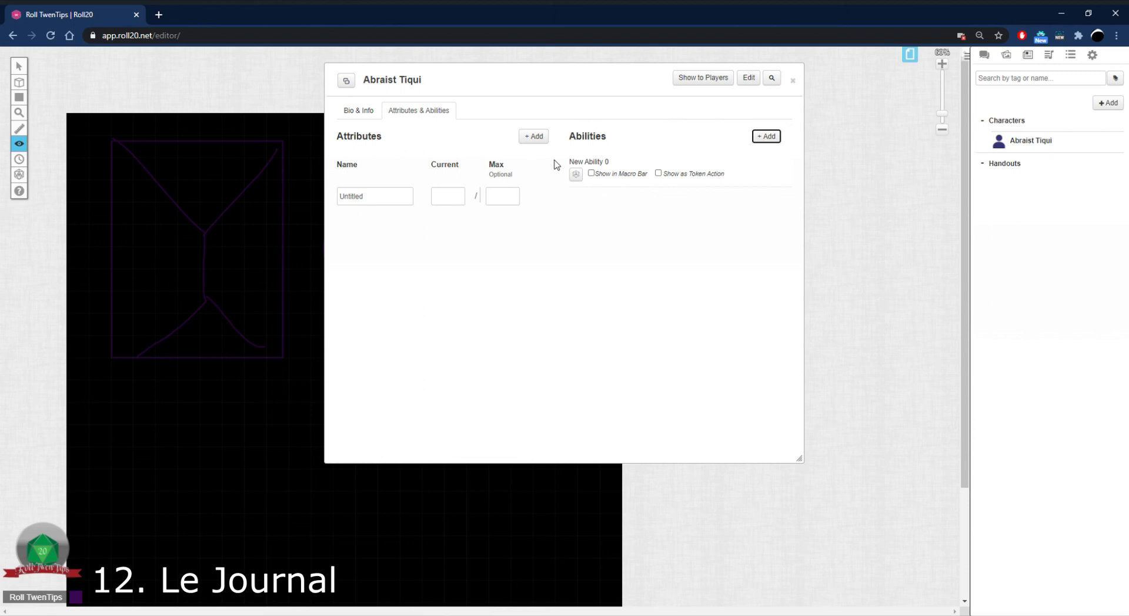
left_click(792, 81)
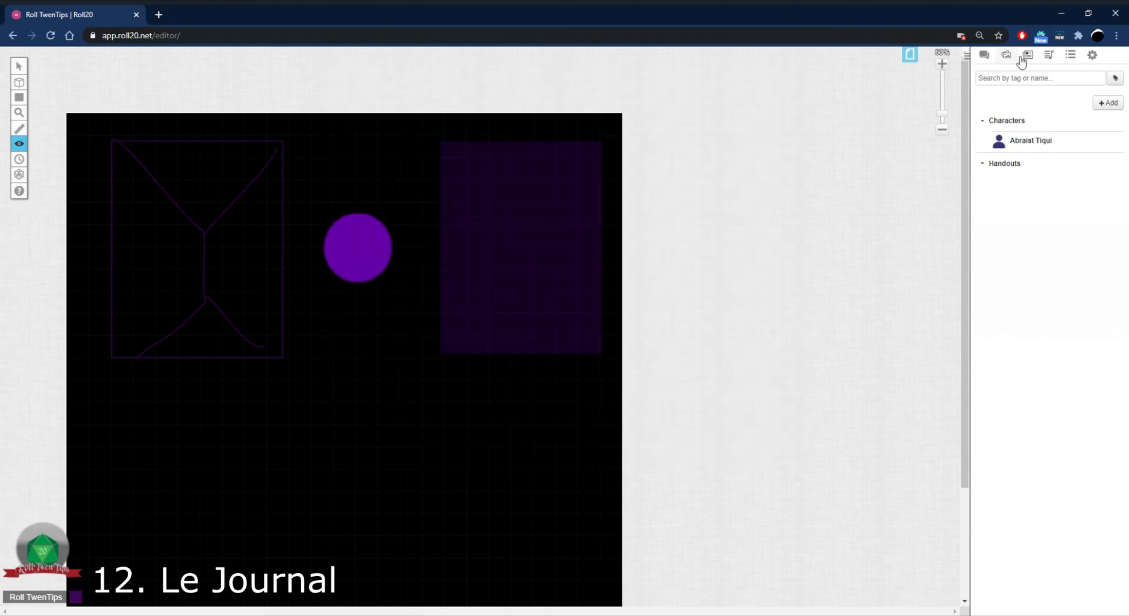
Look over the Jukebox and the collection of macros, decks and rollable tables.
left_click(1049, 56)
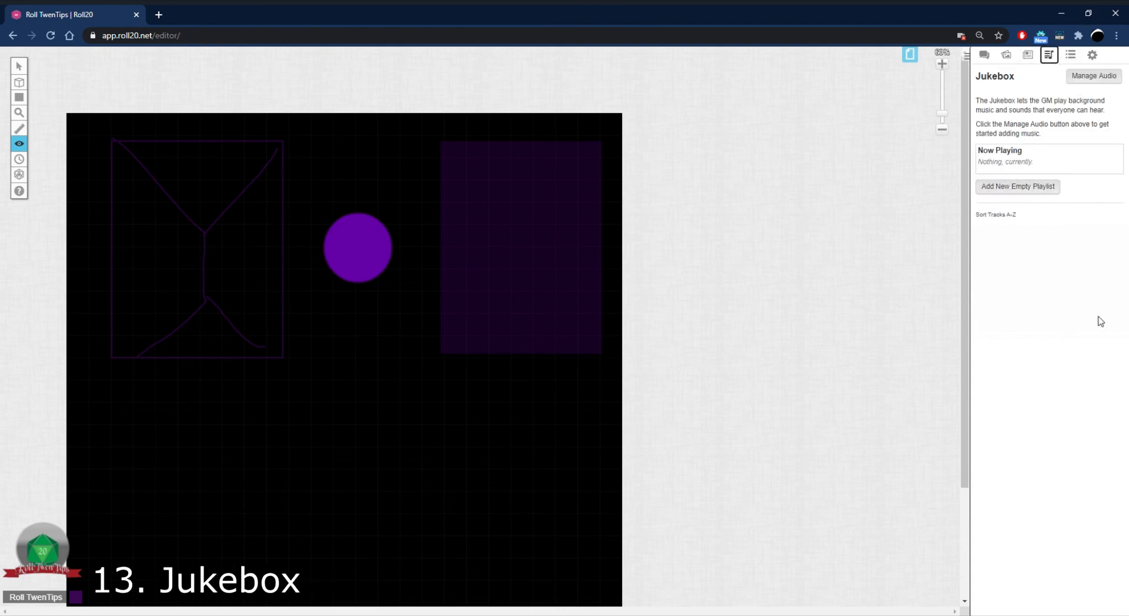
left_click(1071, 57)
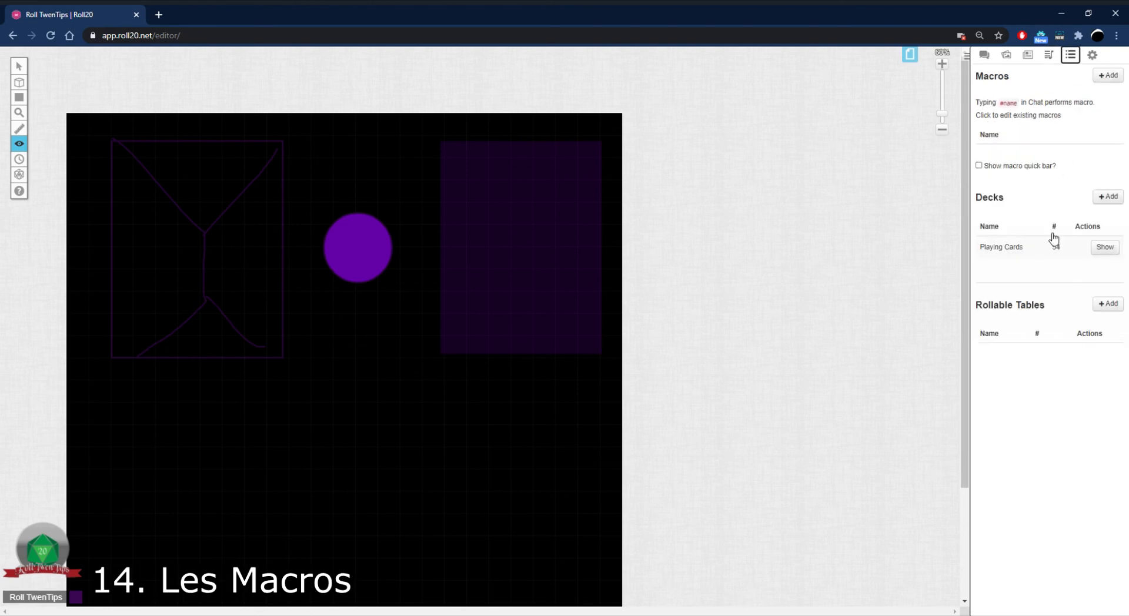
Enable 3D dice in My Settings and throw two d4 dice across the tabletop, checking the roll in the chat.
left_click(1093, 56)
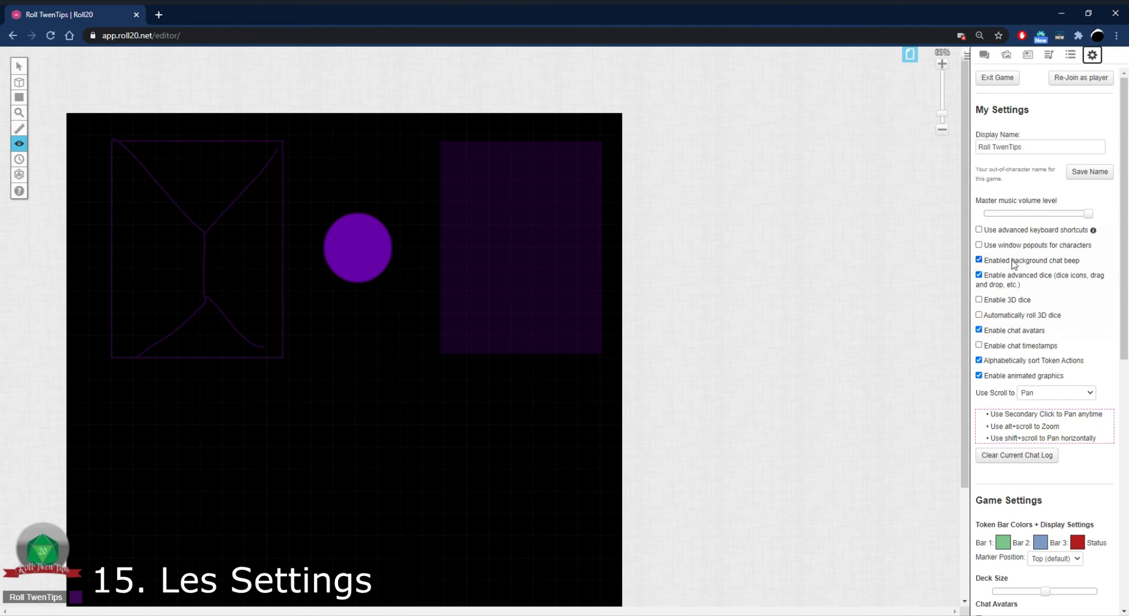
left_click(979, 300)
mouse_move(19, 175)
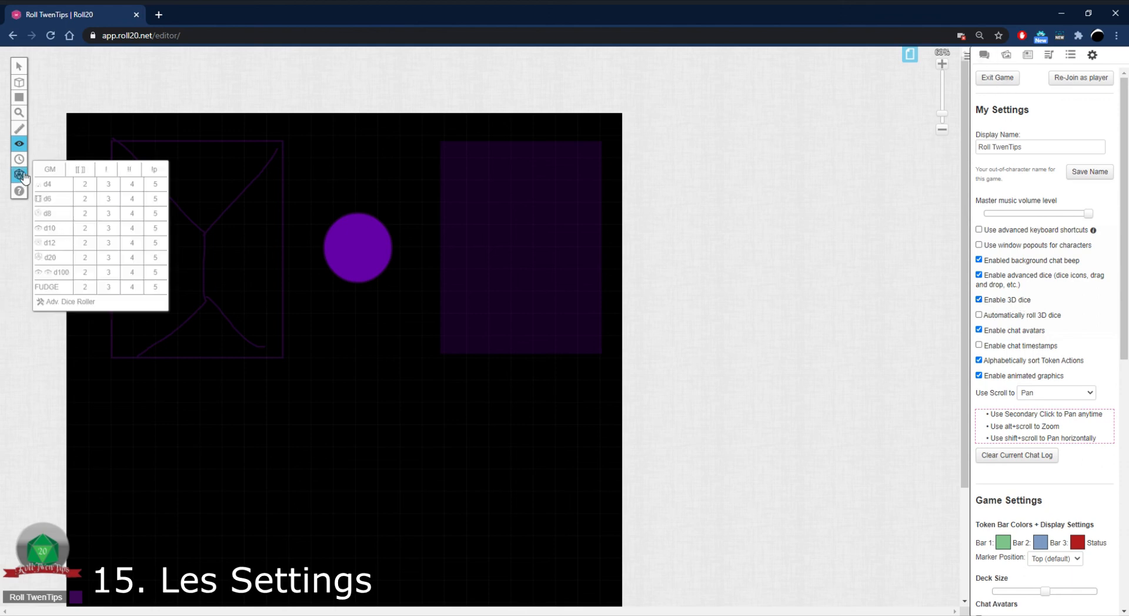
left_click(85, 184)
left_click_drag(757, 456, 589, 258)
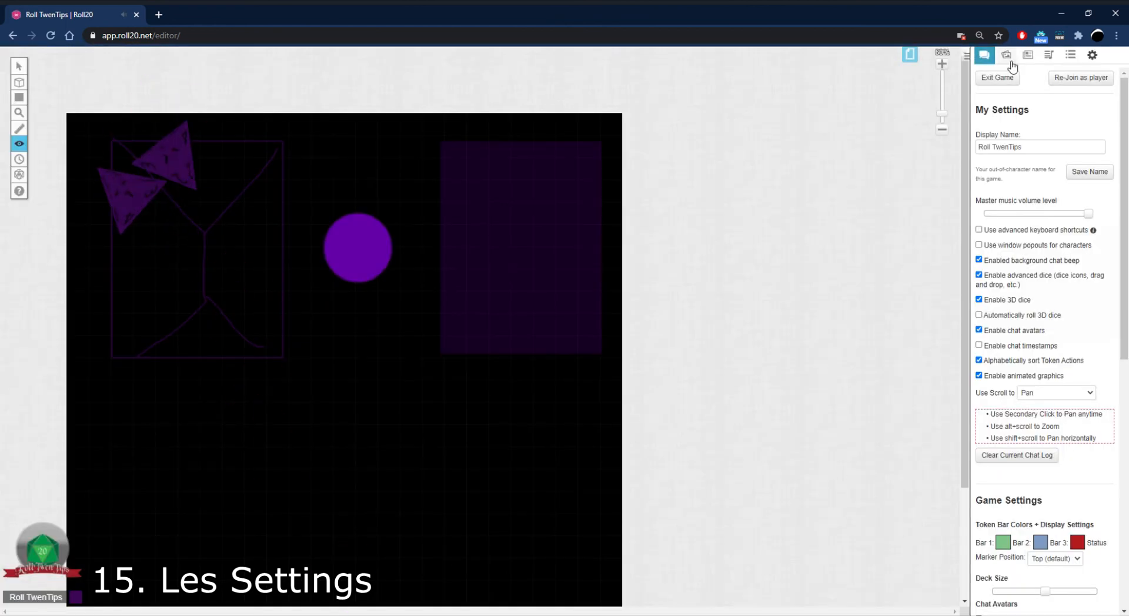
left_click(984, 55)
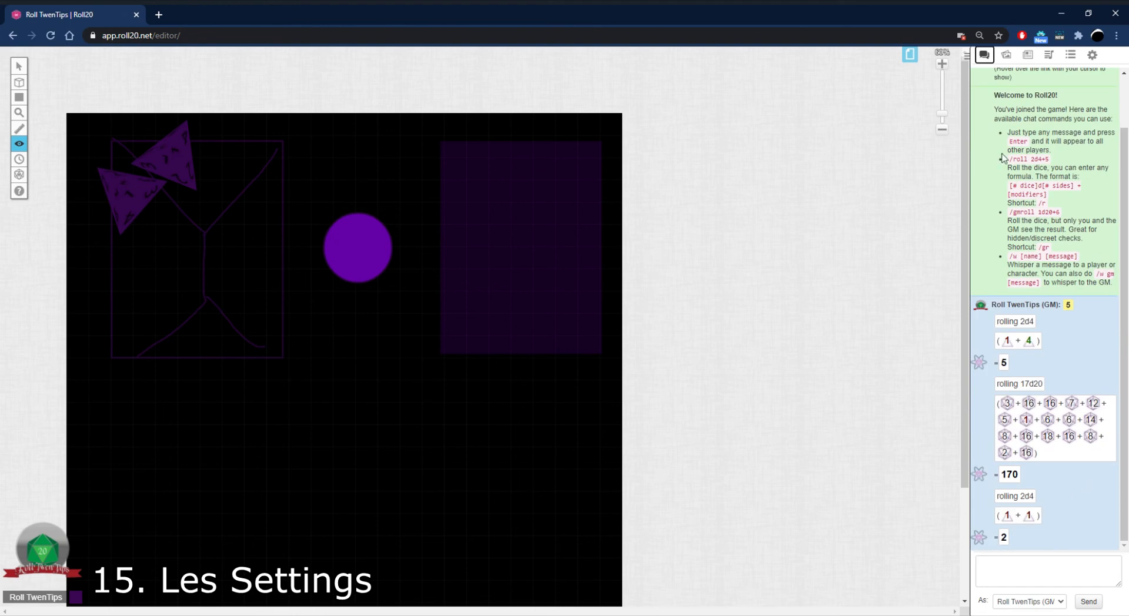
Turn on automatic rolling of 3D dice in My Settings and roll two d4 dice.
left_click(1092, 55)
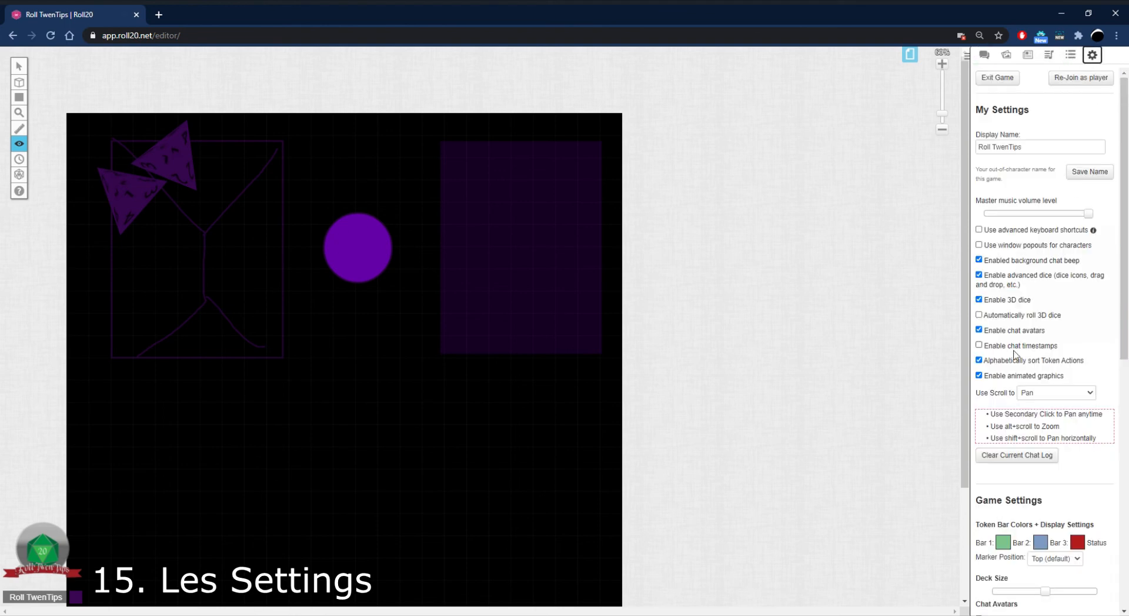
left_click(978, 316)
mouse_move(19, 174)
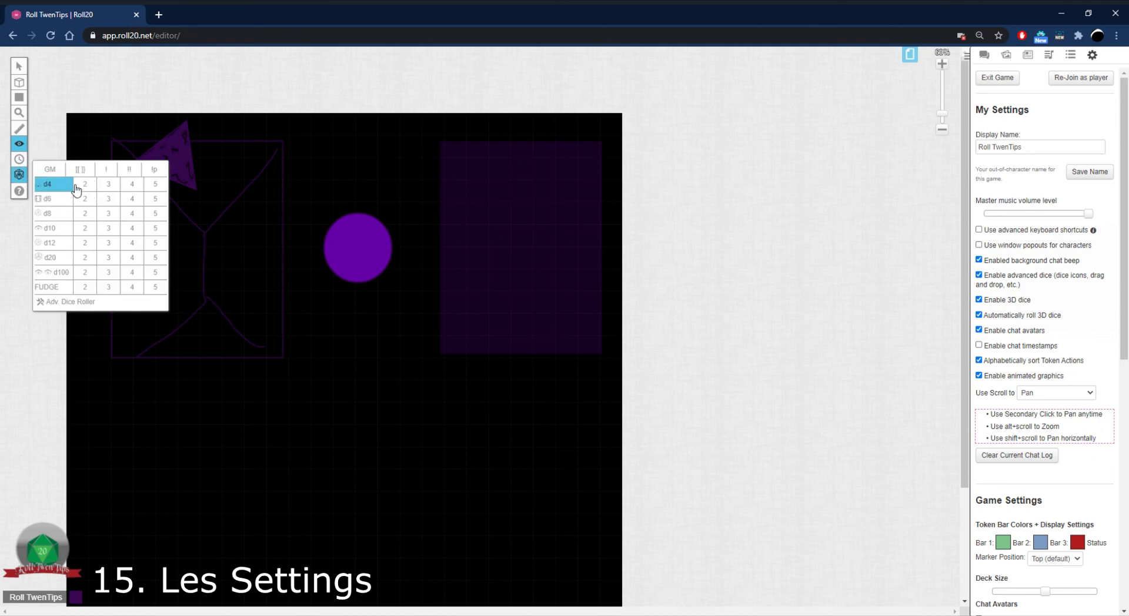
left_click(86, 184)
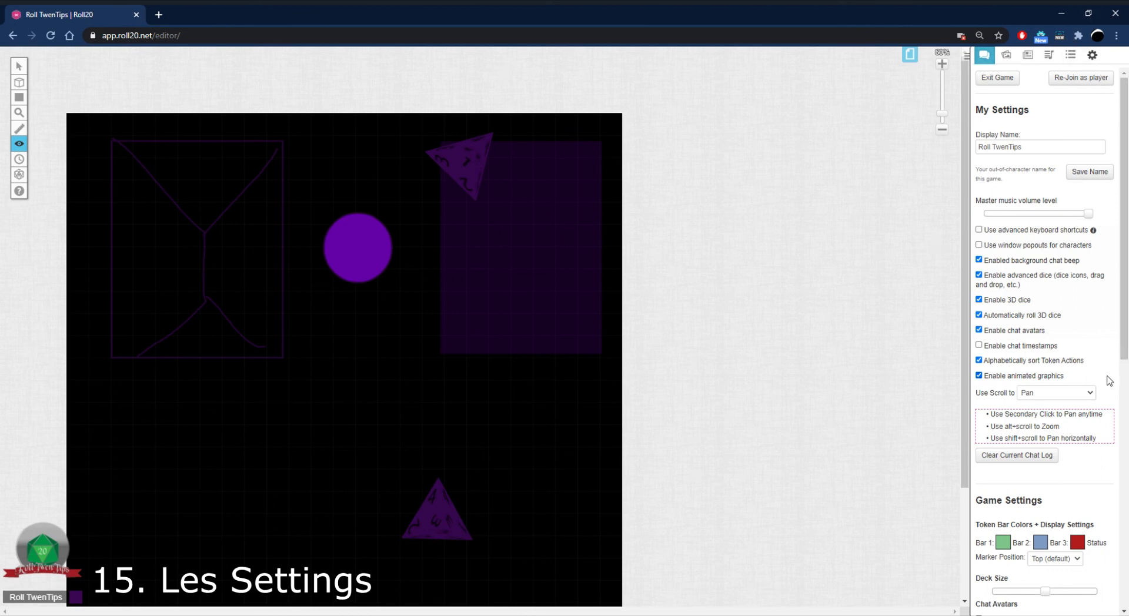
Look through the personal settings, game settings, video and audio chat options, and experimental features.
scroll(1088, 317, "down", 4)
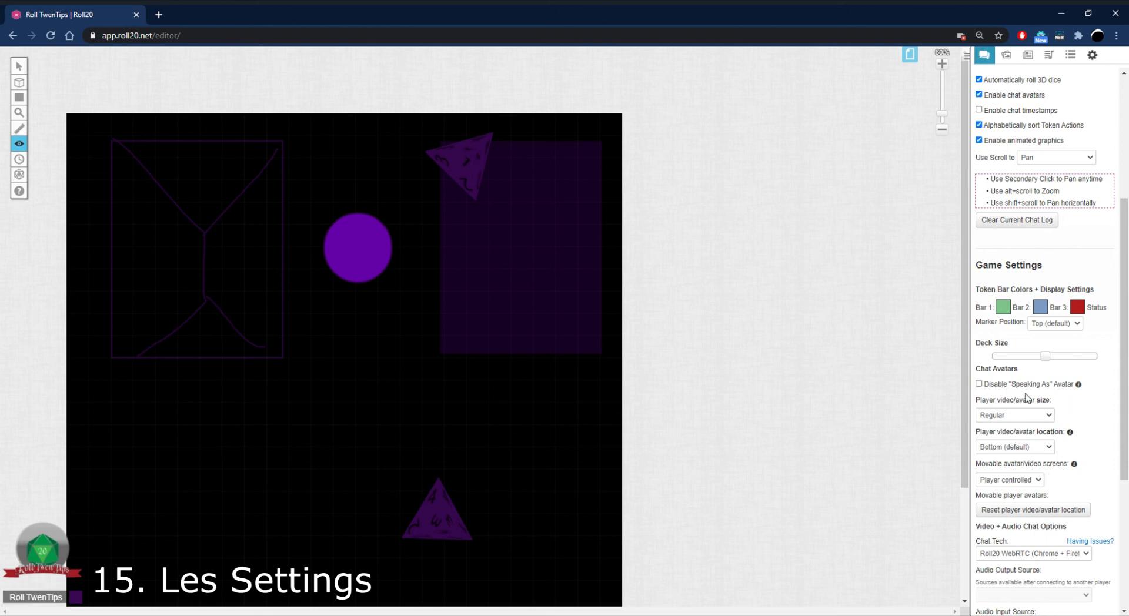
scroll(1023, 412, "down", 3)
scroll(1069, 472, "down", 2)
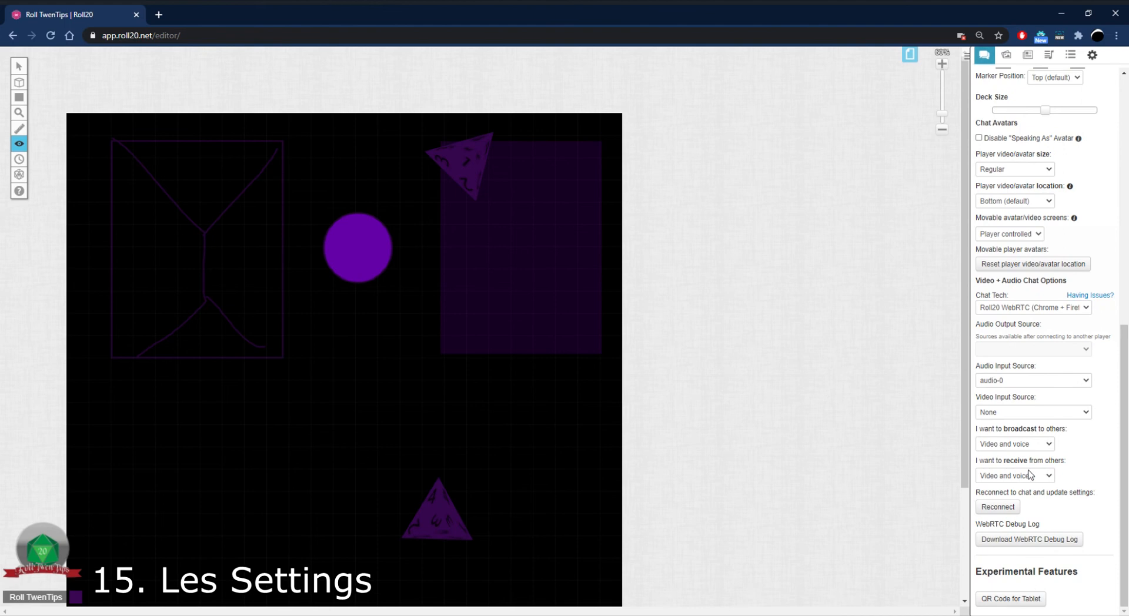
scroll(1029, 464, "up", 8)
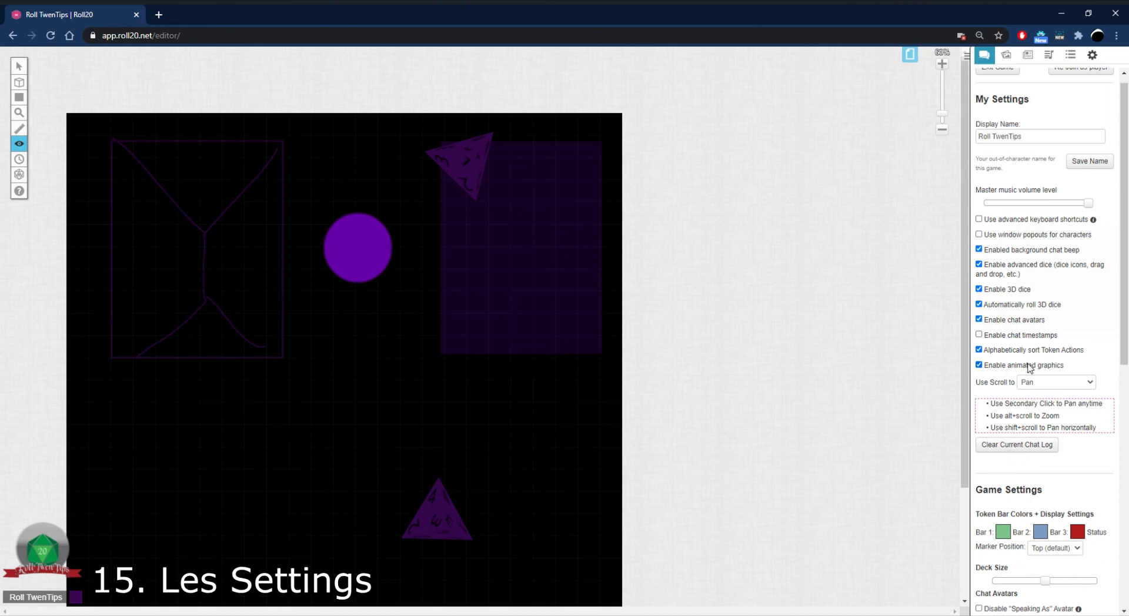
scroll(1032, 371, "down", 5)
scroll(1035, 377, "down", 3)
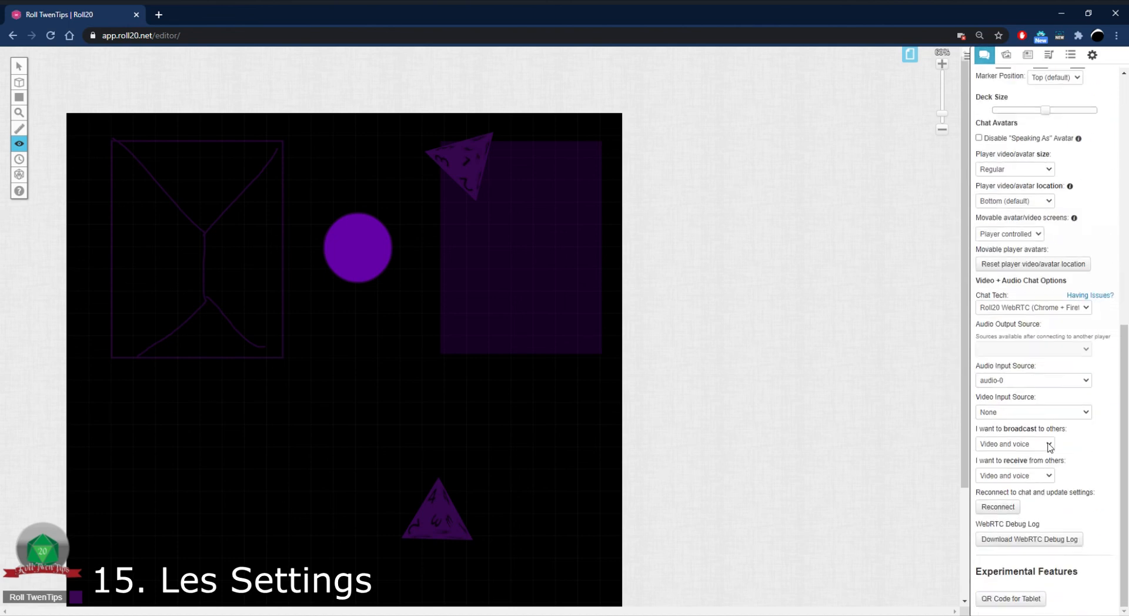
scroll(999, 447, "up", 10)
scroll(1042, 491, "down", 9)
scroll(1043, 505, "up", 8)
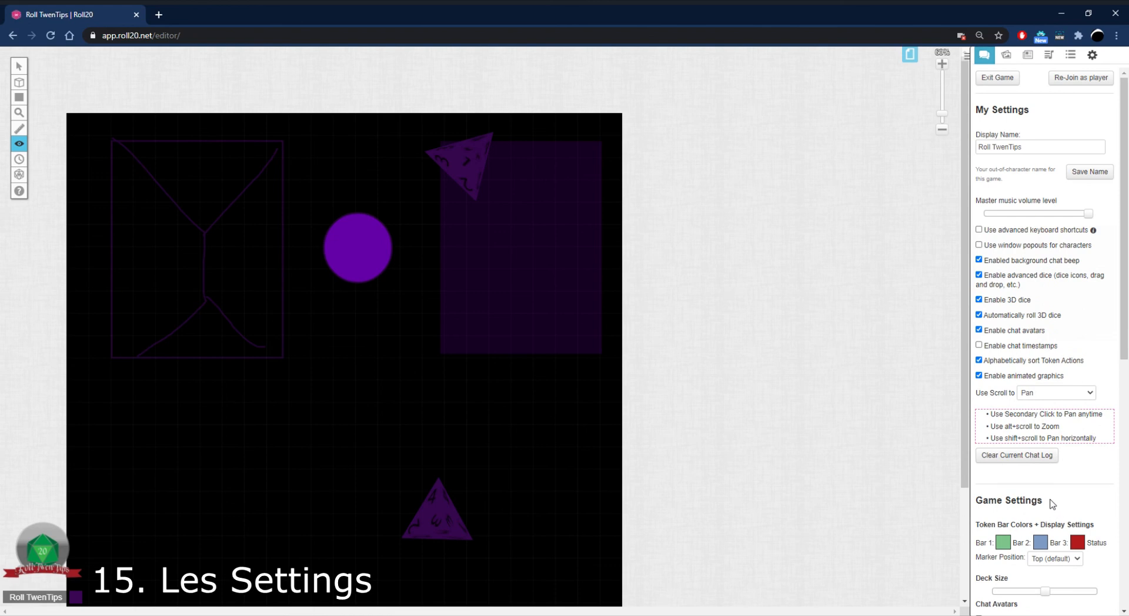
scroll(1051, 504, "down", 8)
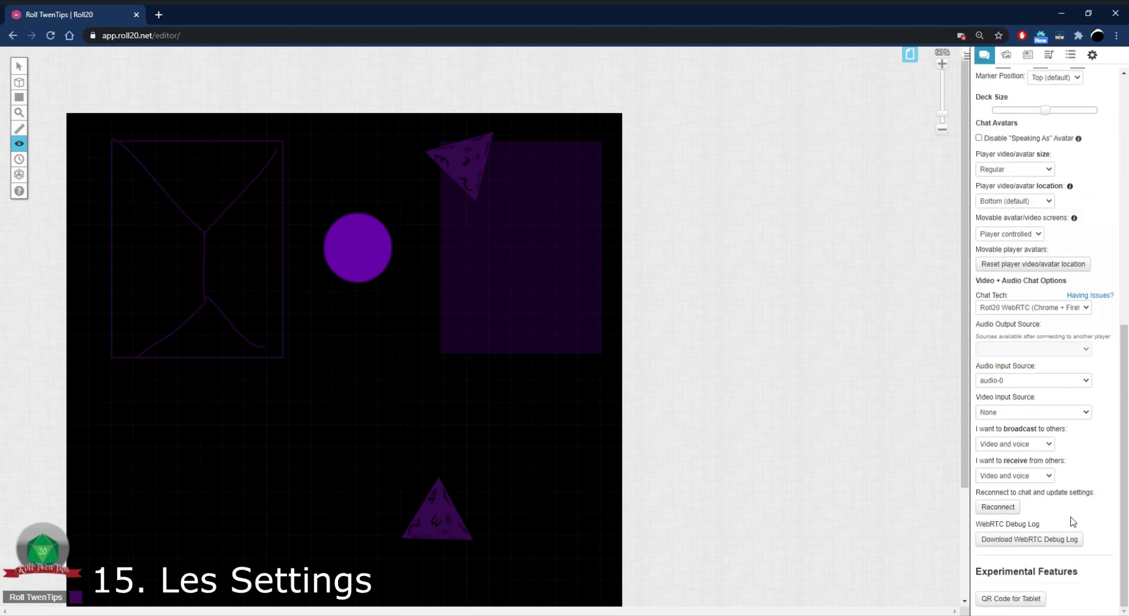
scroll(1054, 526, "up", 8)
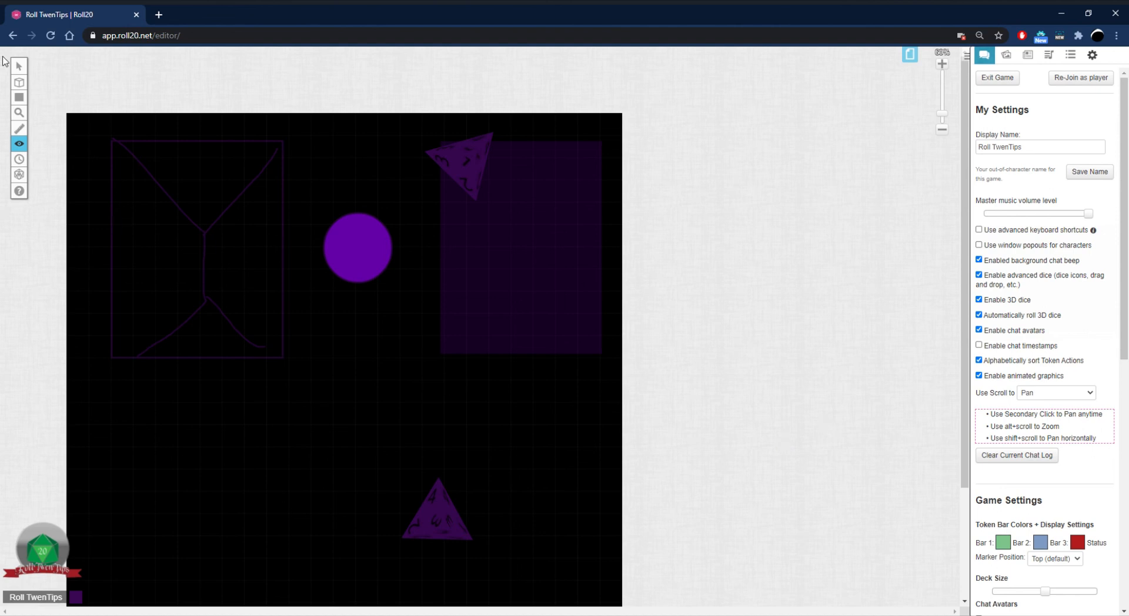
mouse_move(20, 89)
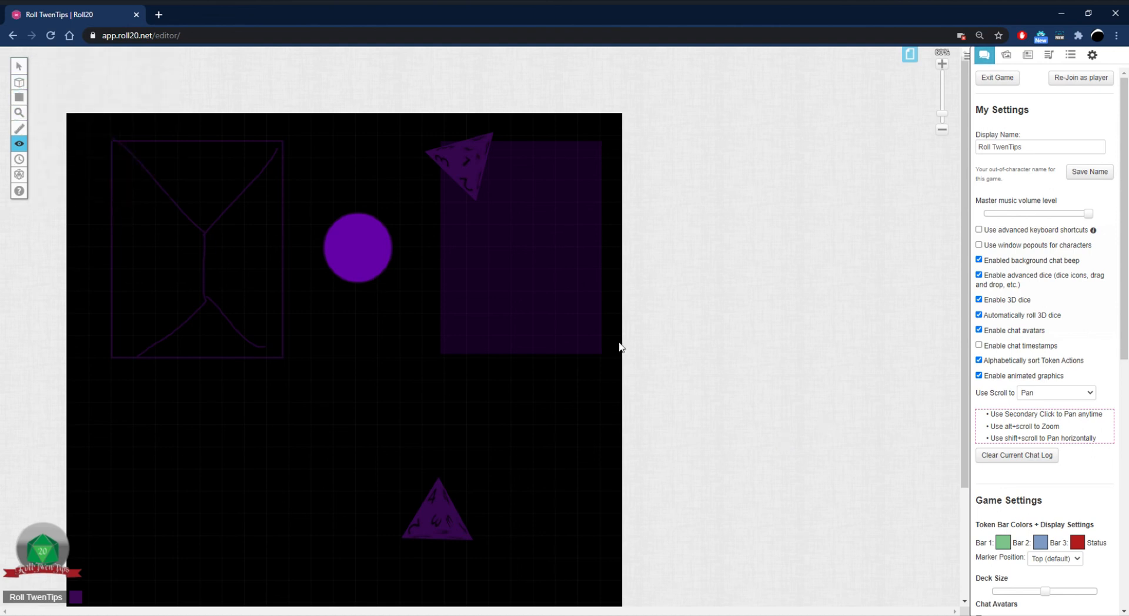